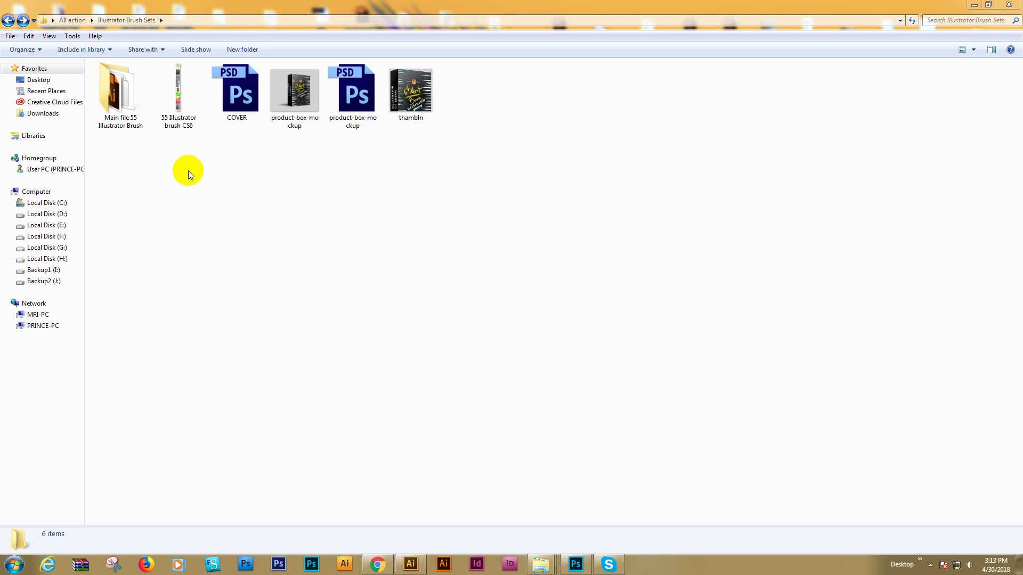
right_click(216, 206)
left_click(246, 248)
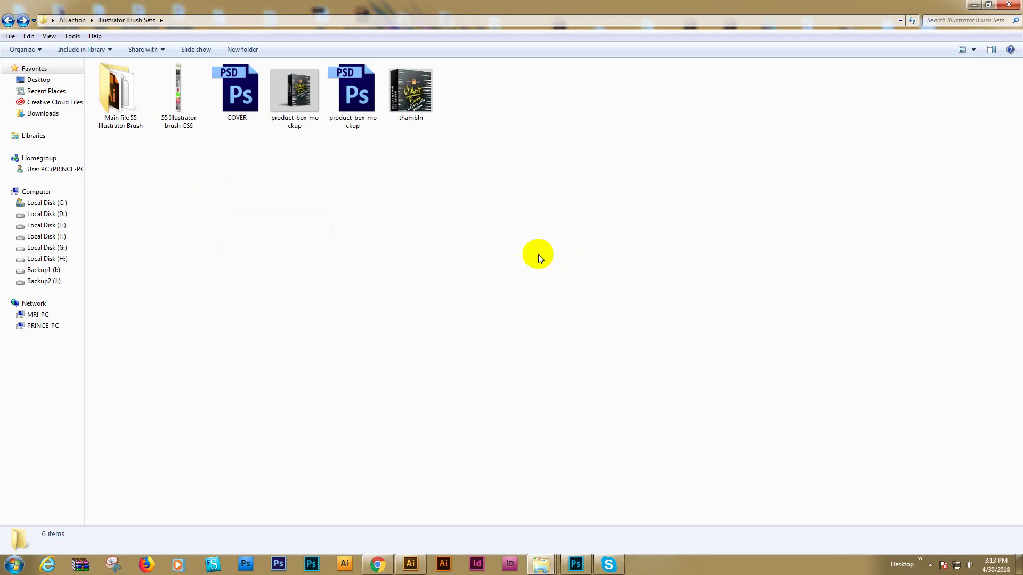
right_click(270, 254)
left_click(297, 289)
- Open the 55 Illustrator brush CS6 preview image, look through its brush samples and example designs, and close it
double_click(178, 106)
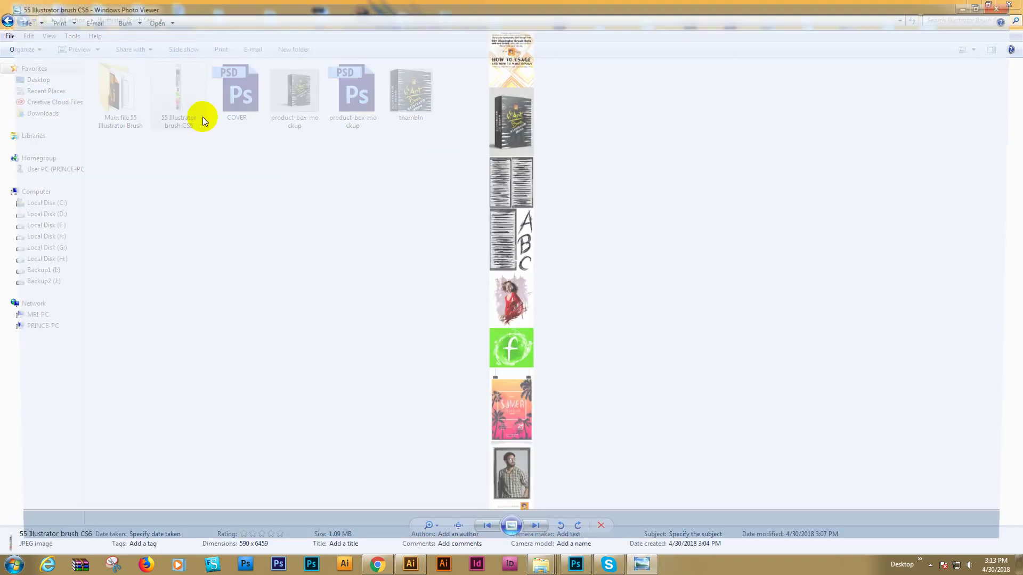
scroll(536, 204, "up", 3)
scroll(536, 204, "up", 2)
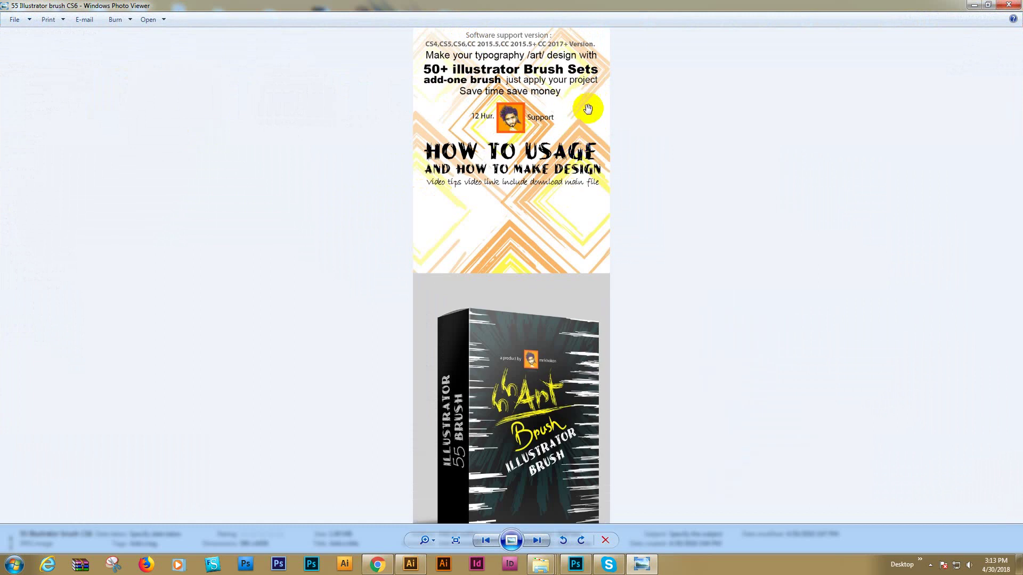
left_click_drag(538, 250, 524, 130)
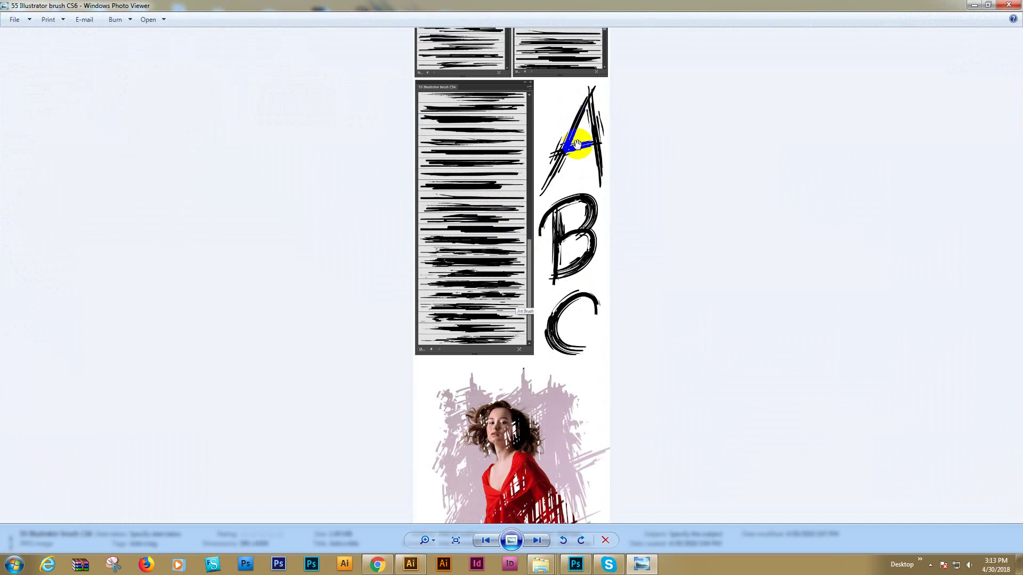
left_click_drag(575, 337, 555, 129)
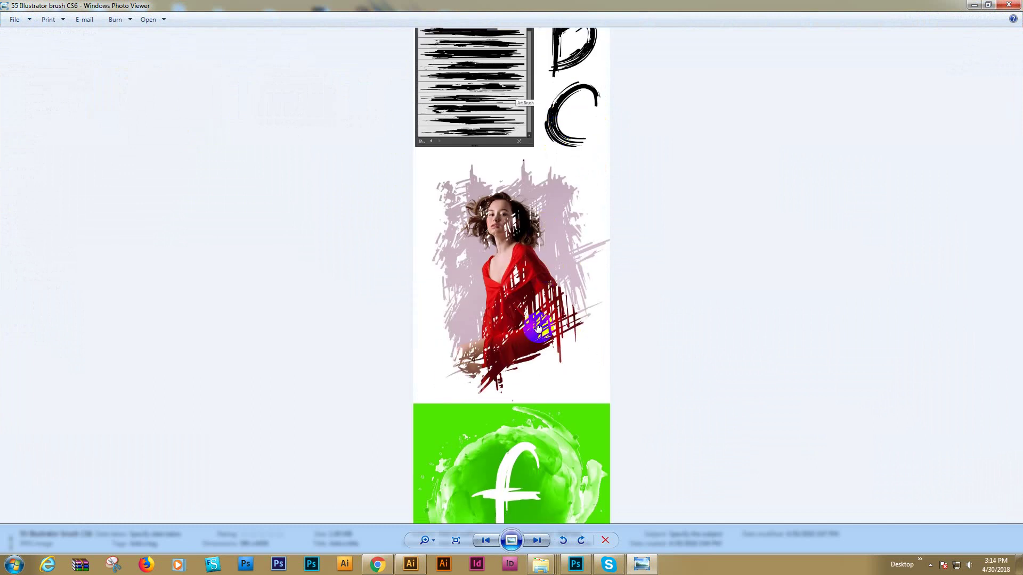
left_click_drag(539, 509, 522, 163)
left_click_drag(558, 341, 501, 183)
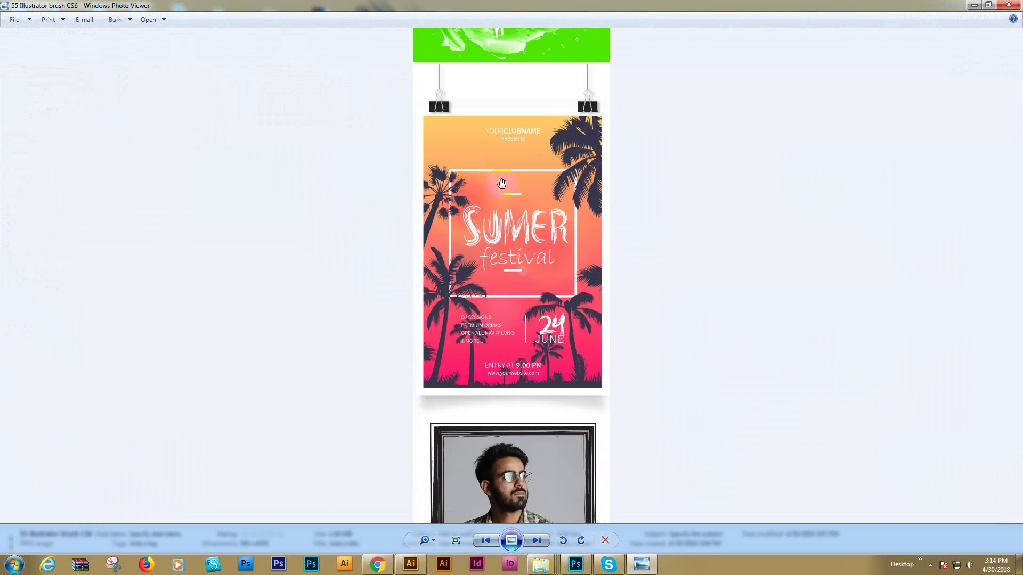
left_click_drag(546, 498, 512, 183)
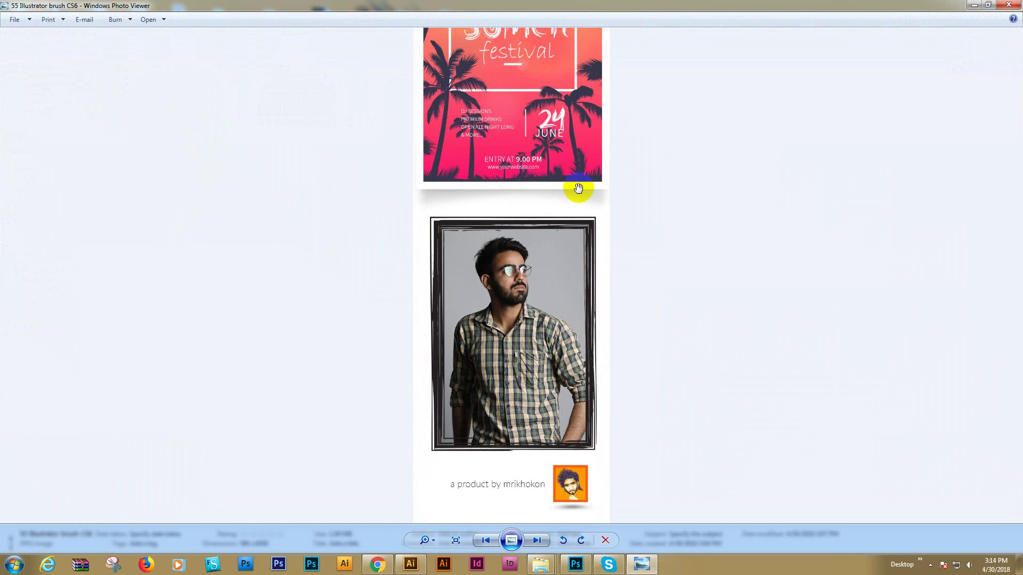
left_click_drag(578, 190, 586, 244)
left_click(1009, 4)
right_click(378, 274)
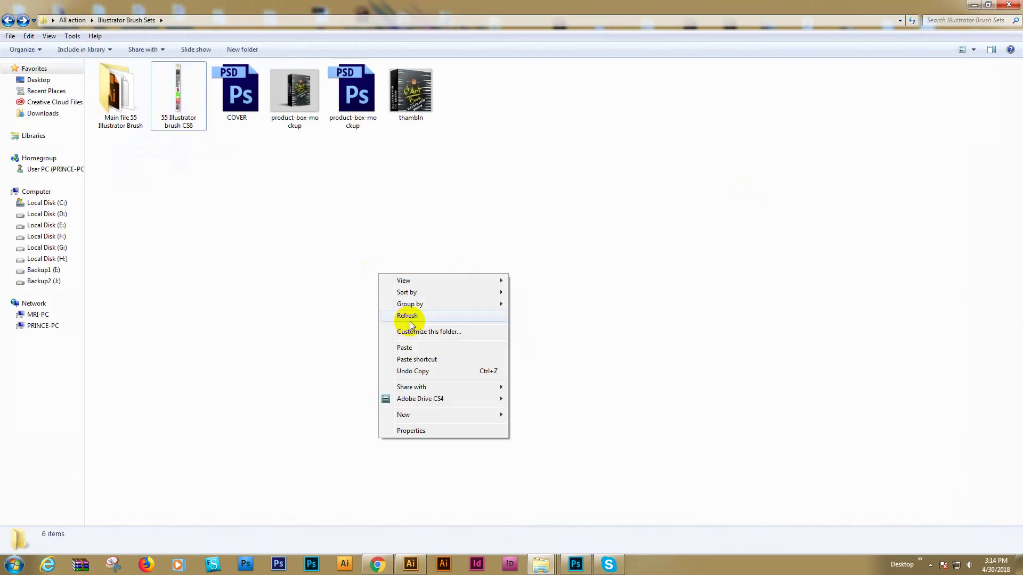
left_click(389, 316)
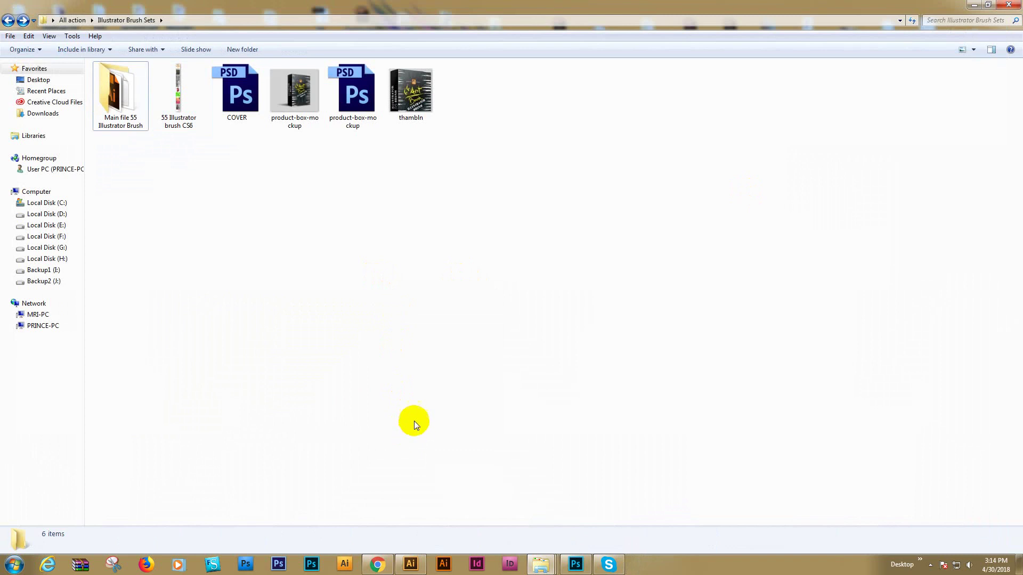
- Switch to Illustrator and create a new portrait A4 document in CMYK with a 3 mm bleed
left_click(409, 565)
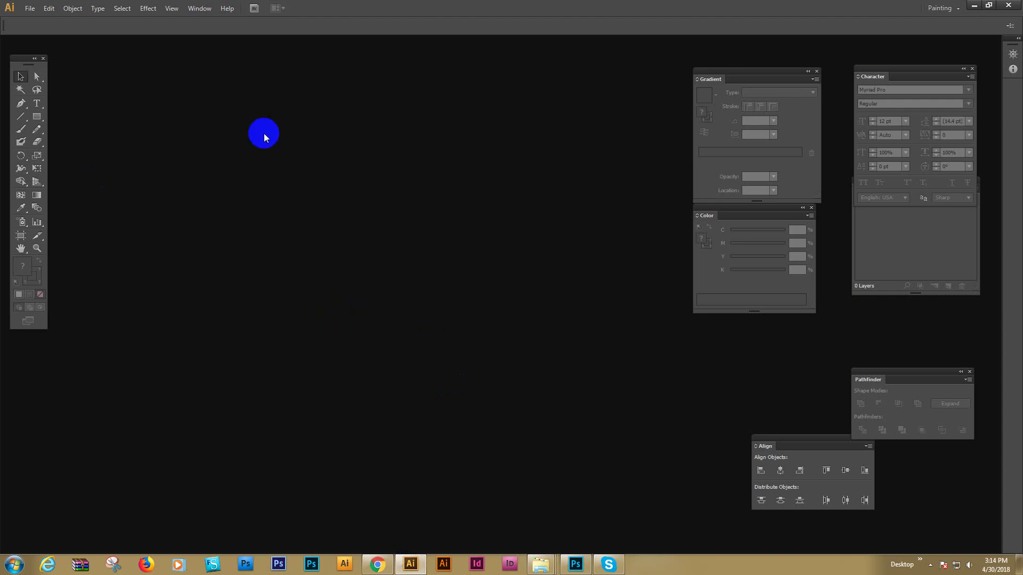
left_click_drag(18, 64, 25, 62)
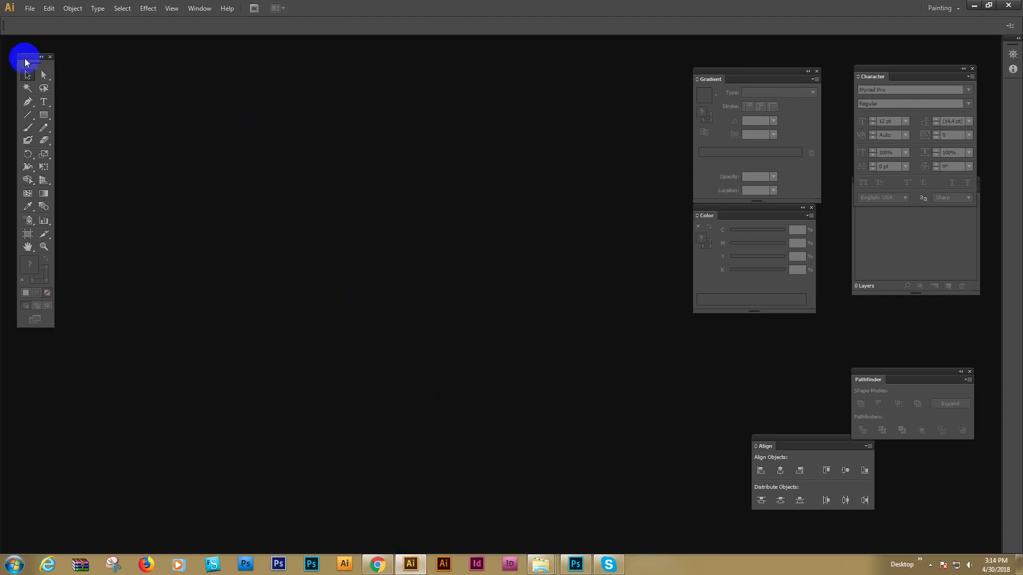
left_click(30, 8)
left_click(52, 21)
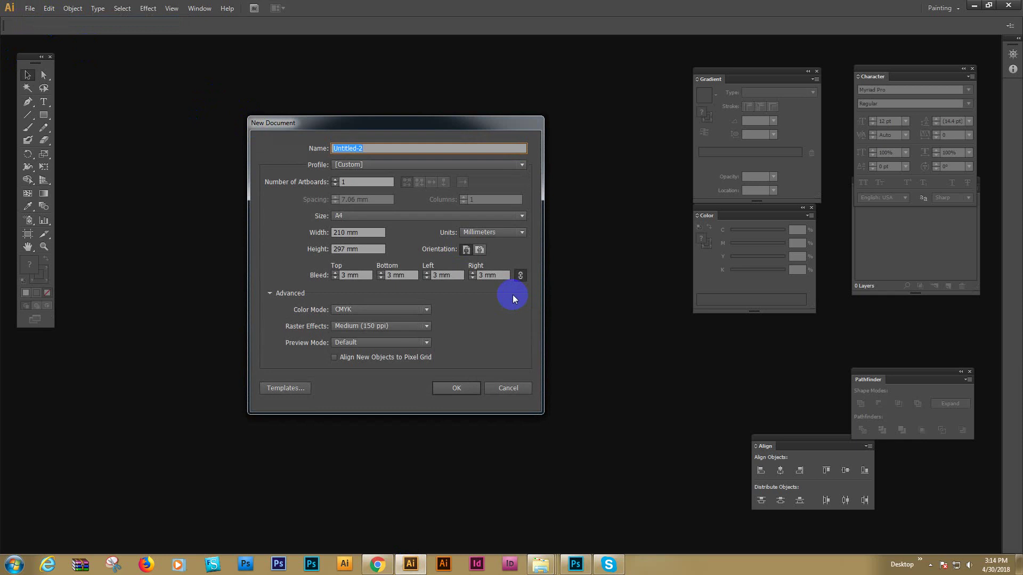
left_click(460, 390)
left_click_drag(538, 292, 488, 254)
left_click_drag(480, 190, 479, 189)
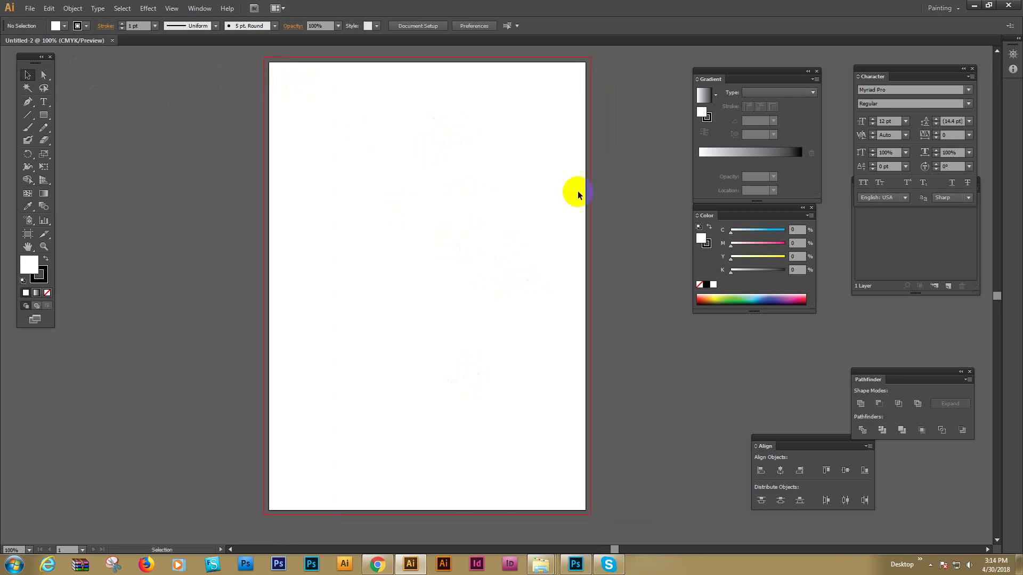
- Show the Brushes panel and place it clear of the Gradient and Color panels
left_click(199, 8)
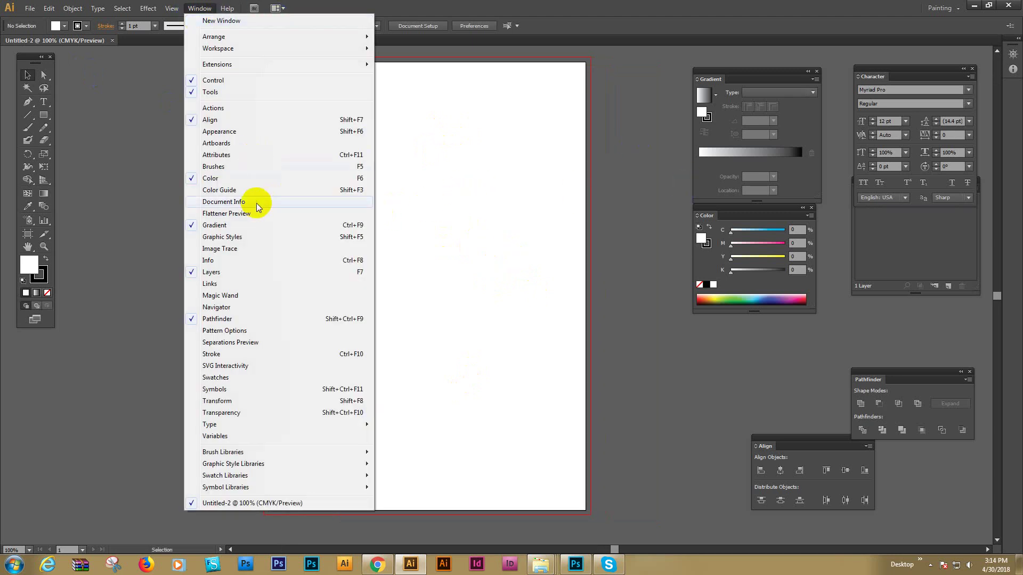
left_click(224, 167)
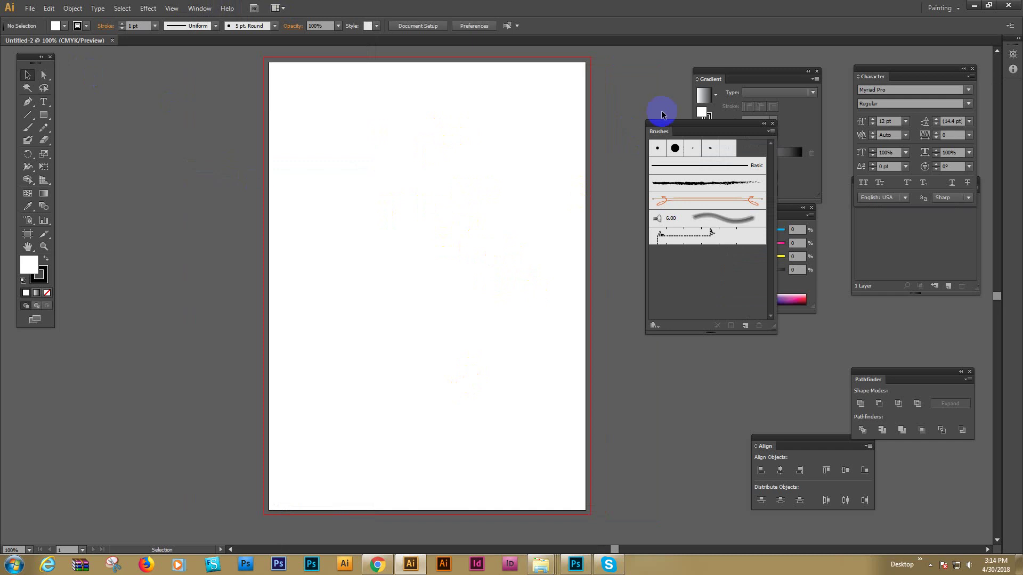
left_click_drag(661, 120, 572, 106)
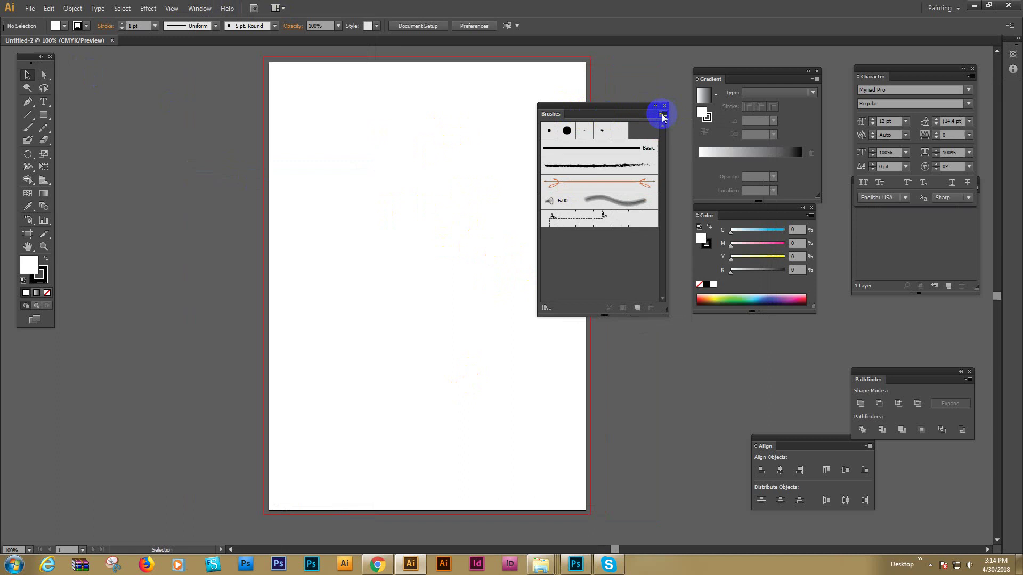
- Start opening another brush library and browse to Desktop > All action > Illustrator Brush Sets > Main file 55 Illustrator Brush
left_click(663, 114)
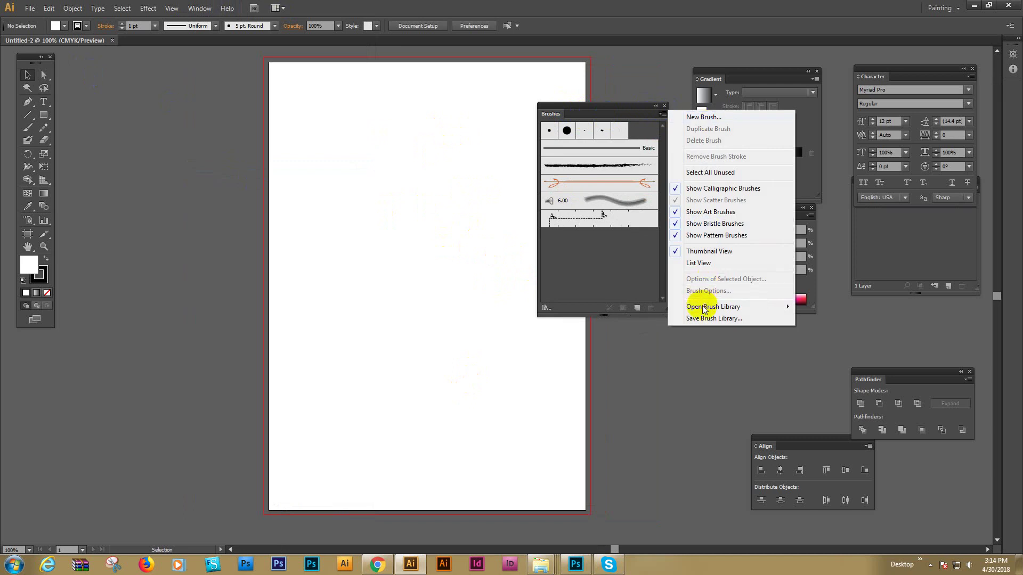
mouse_move(724, 309)
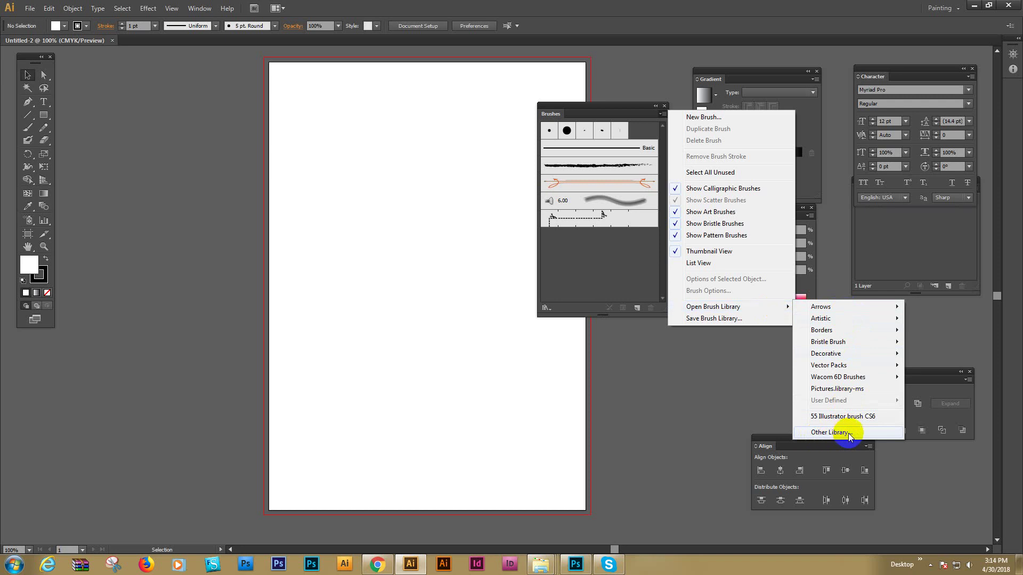
left_click(850, 434)
left_click(33, 72)
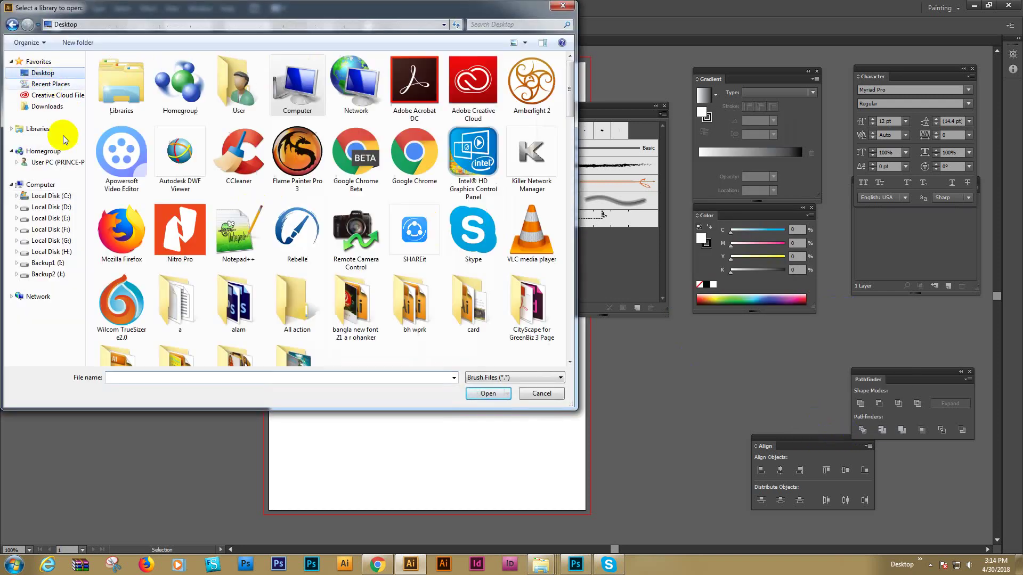
double_click(296, 314)
left_click(152, 234)
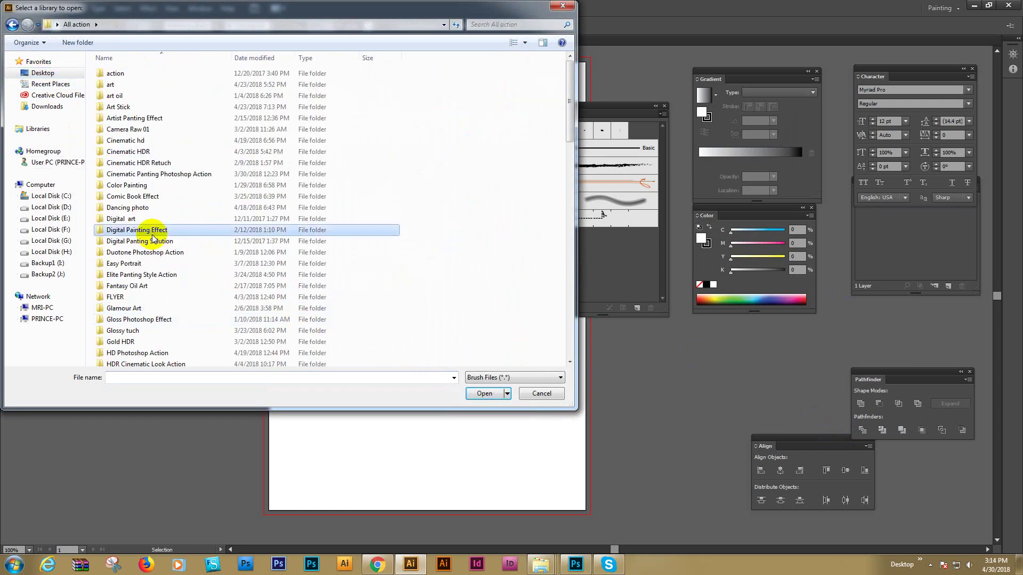
scroll(153, 238, "down", 9)
double_click(118, 73)
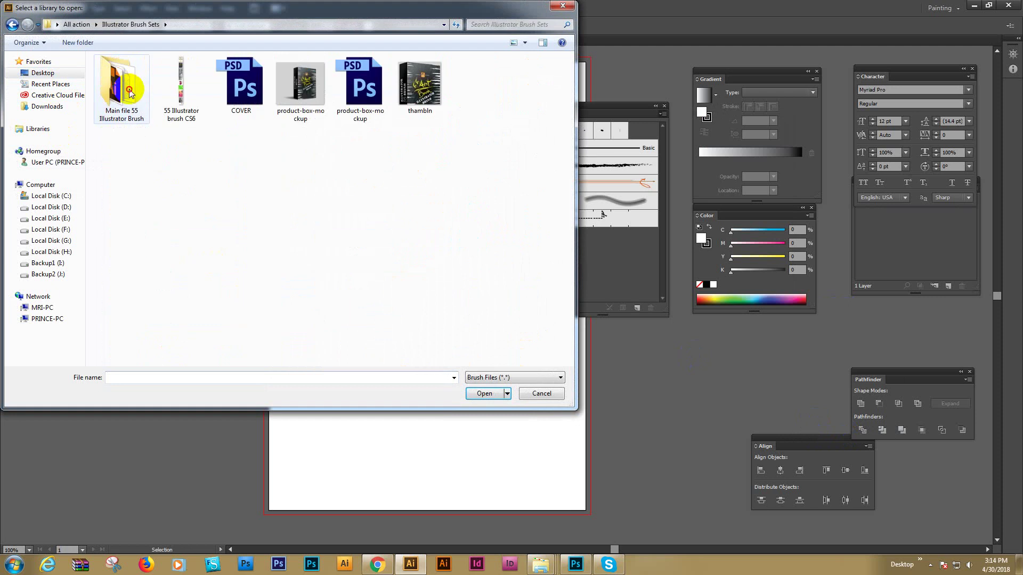
double_click(130, 93)
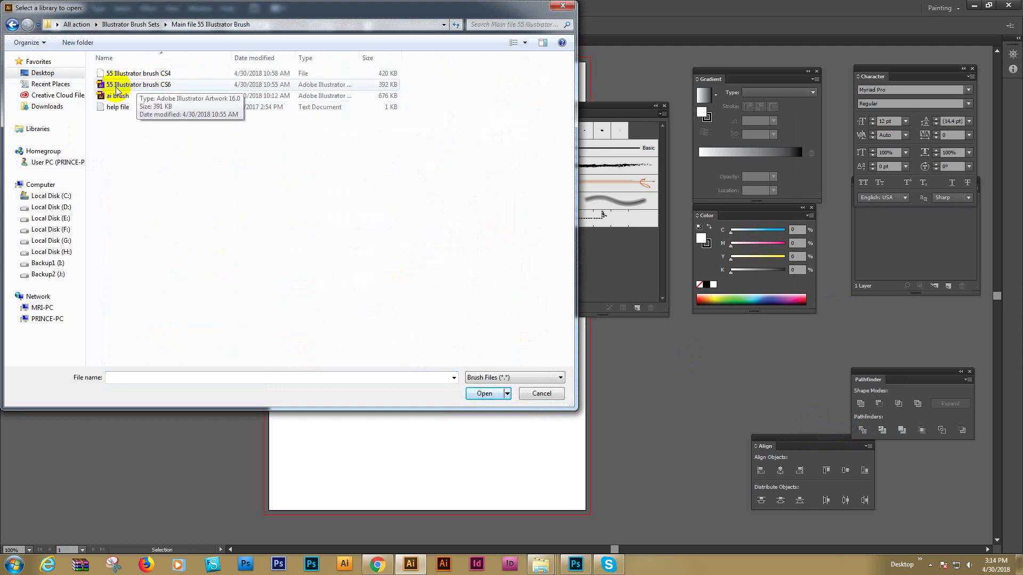
- Load the 55 Illustrator brush CS6 file as a brush library
left_click(124, 87)
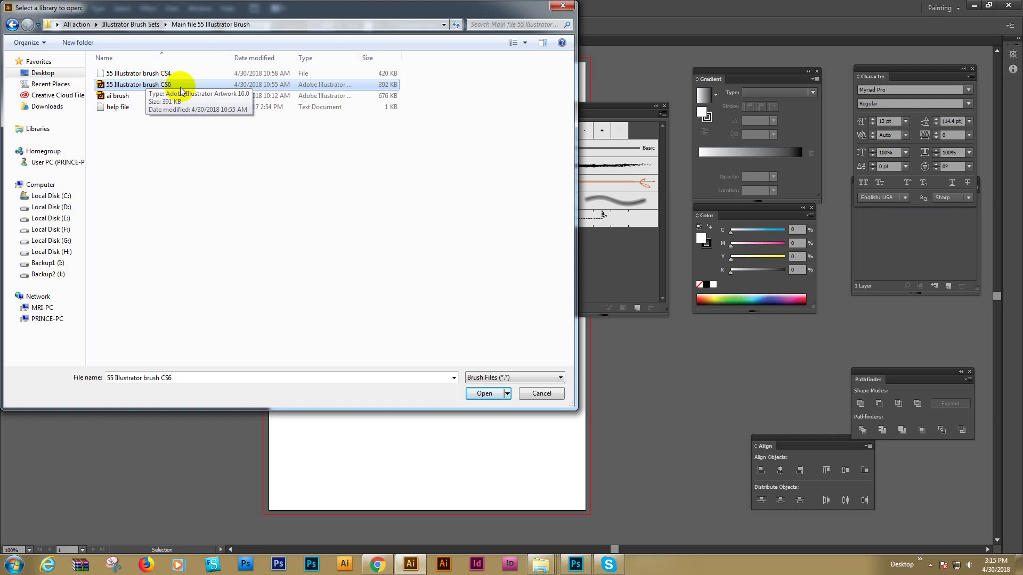
left_click(145, 76)
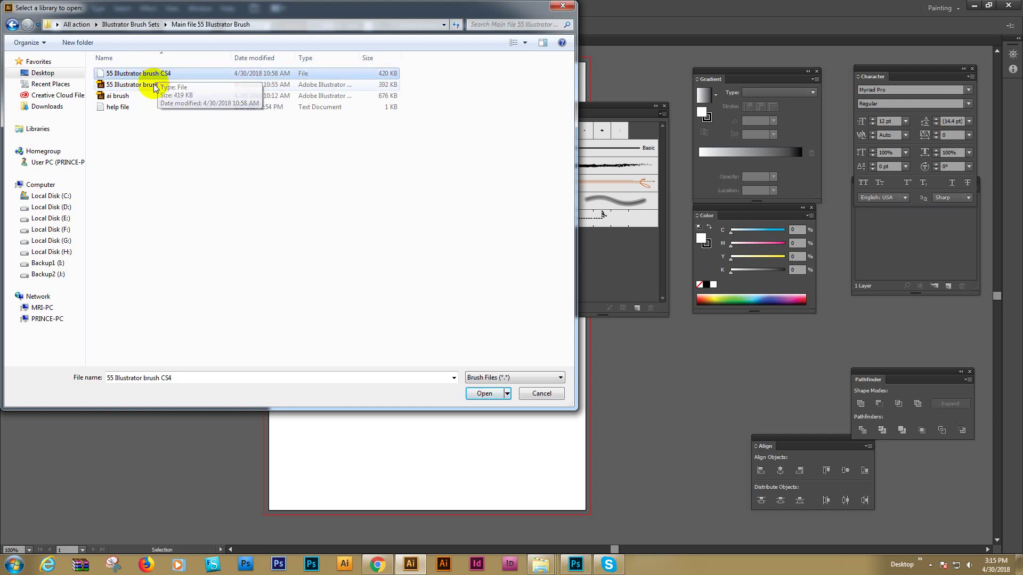
left_click(120, 98)
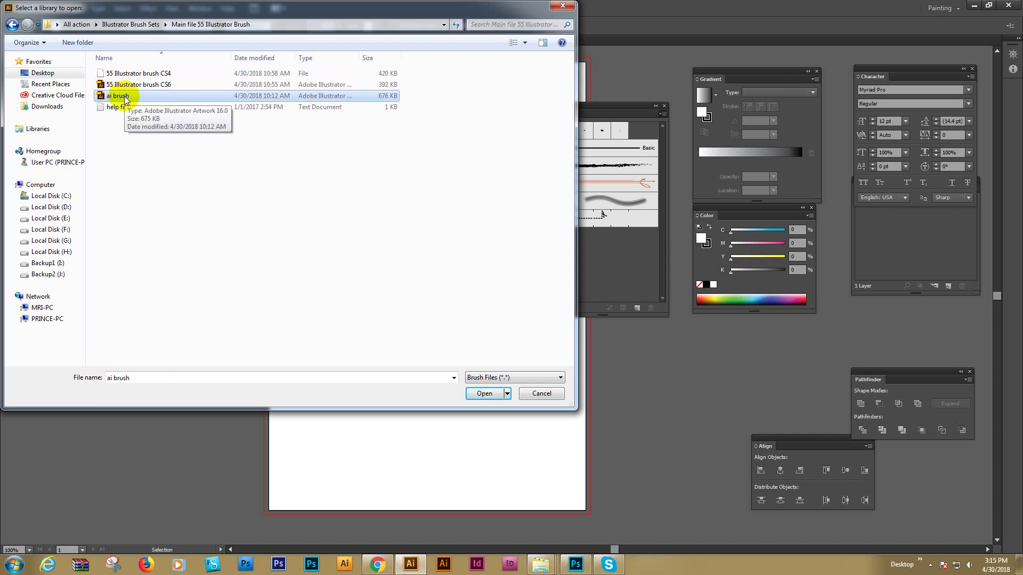
left_click(146, 85)
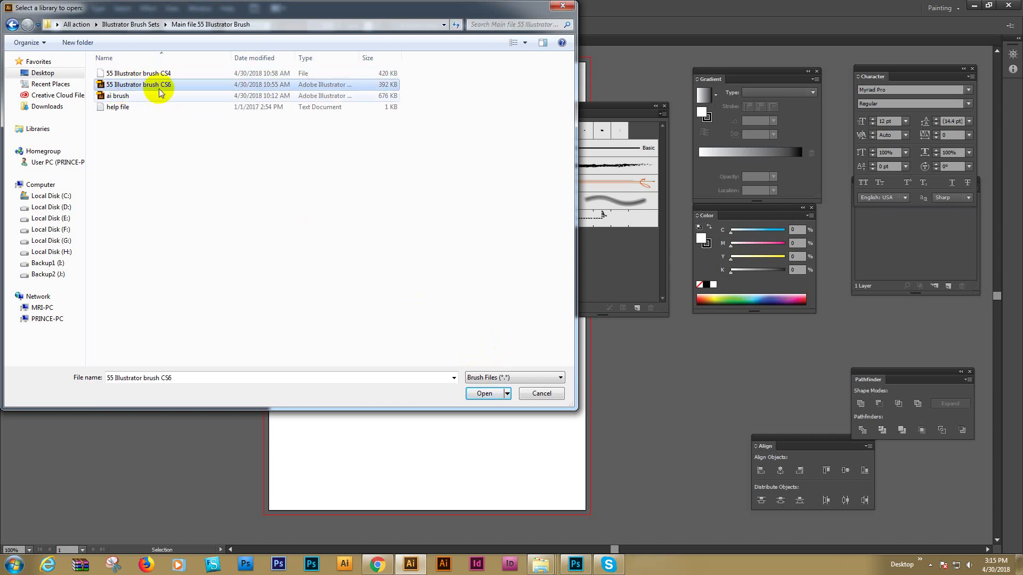
left_click(484, 393)
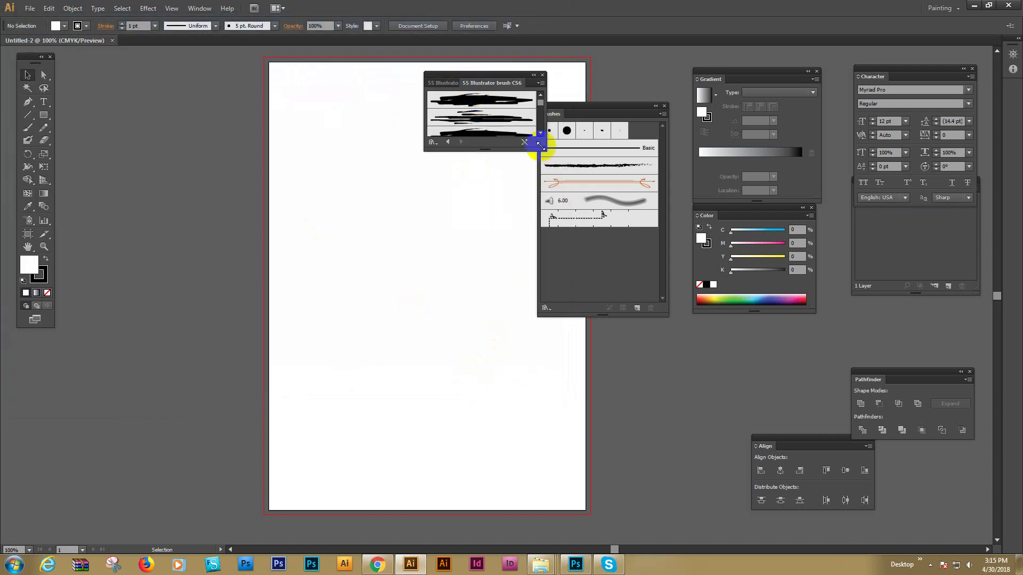
- Enlarge the 55 Illustrator brush CS6 library panel to show many brushes and move the Brushes panel off the artboard
left_click_drag(539, 145, 558, 305)
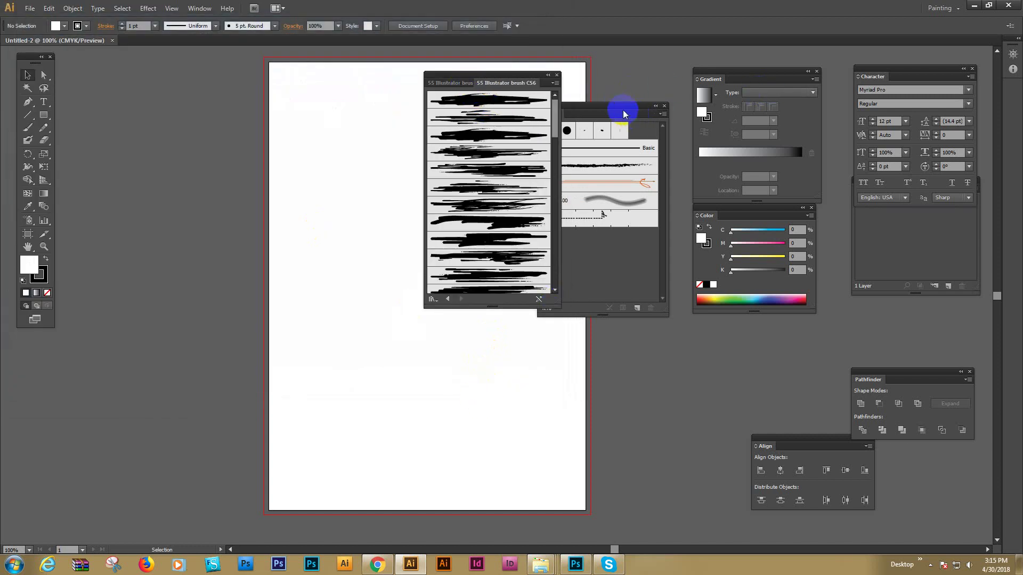
left_click_drag(623, 114, 749, 216)
left_click_drag(483, 75, 606, 63)
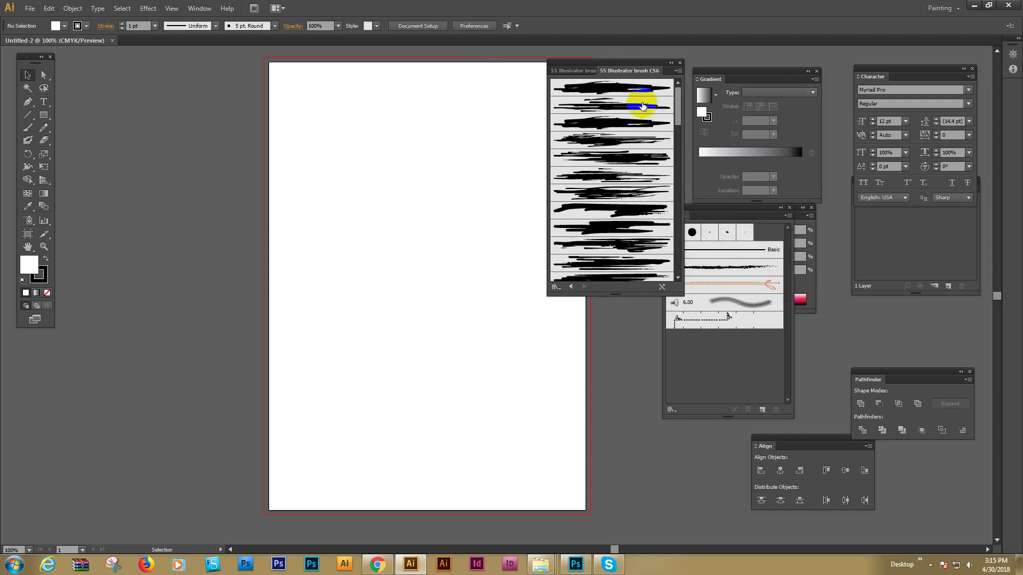
left_click_drag(676, 293, 746, 506)
mouse_move(742, 161)
left_mouse_down()
mouse_move(730, 315)
mouse_move(745, 430)
mouse_move(749, 136)
left_mouse_up()
- Activate the Rectangle tool and set no fill with a yellow stroke
key("space")
left_click_drag(426, 213, 354, 219)
key("ctrl+plus")
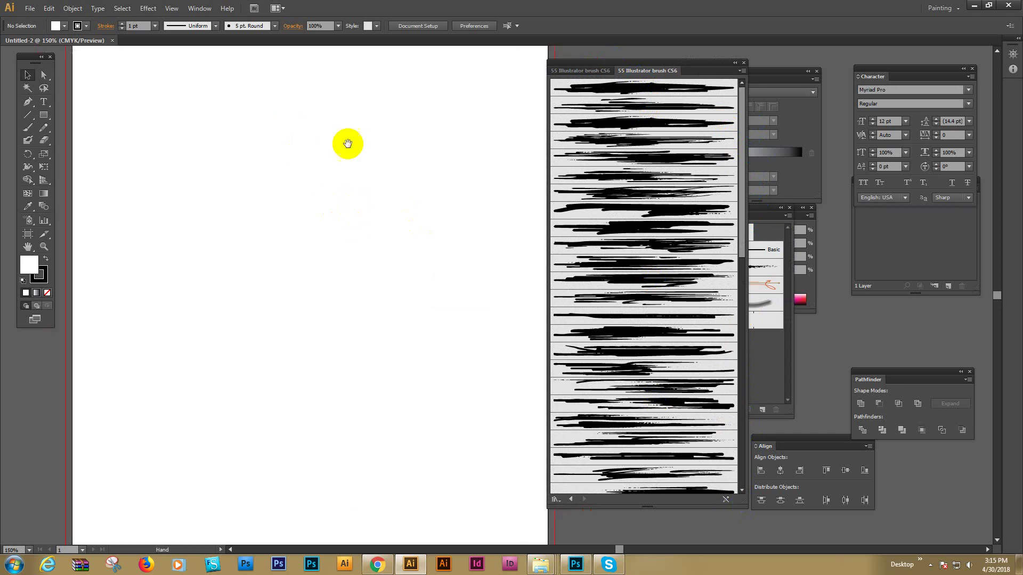
scroll(349, 159, "left", 2)
scroll(335, 181, "up", 2)
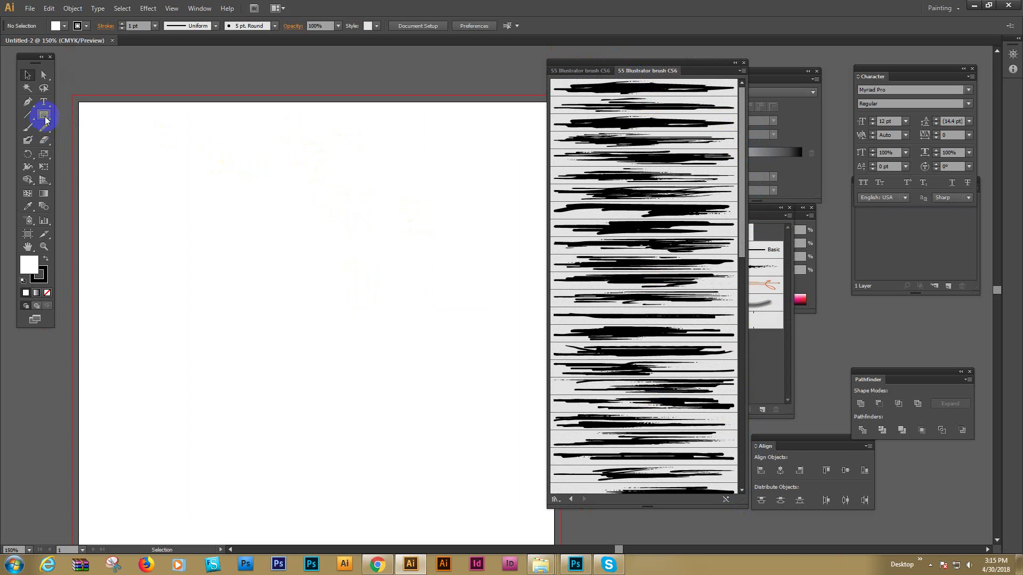
left_click_drag(45, 119, 85, 120)
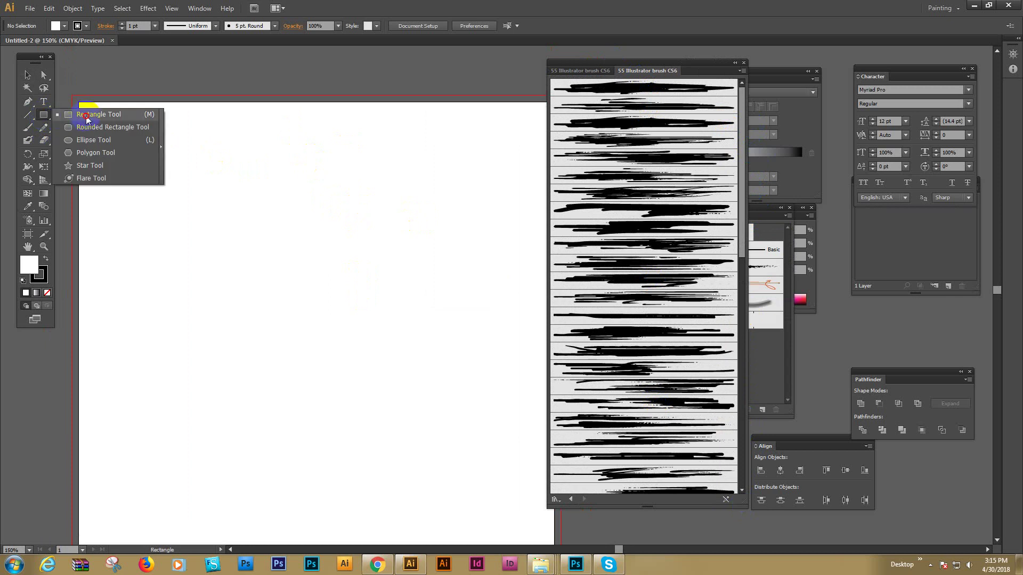
left_click_drag(85, 114, 86, 114)
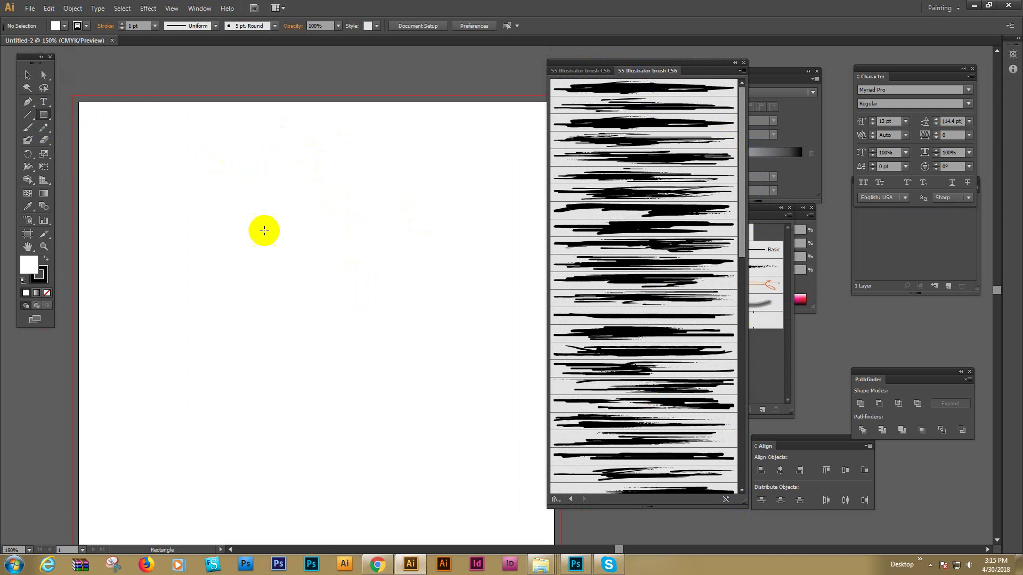
left_click(47, 293)
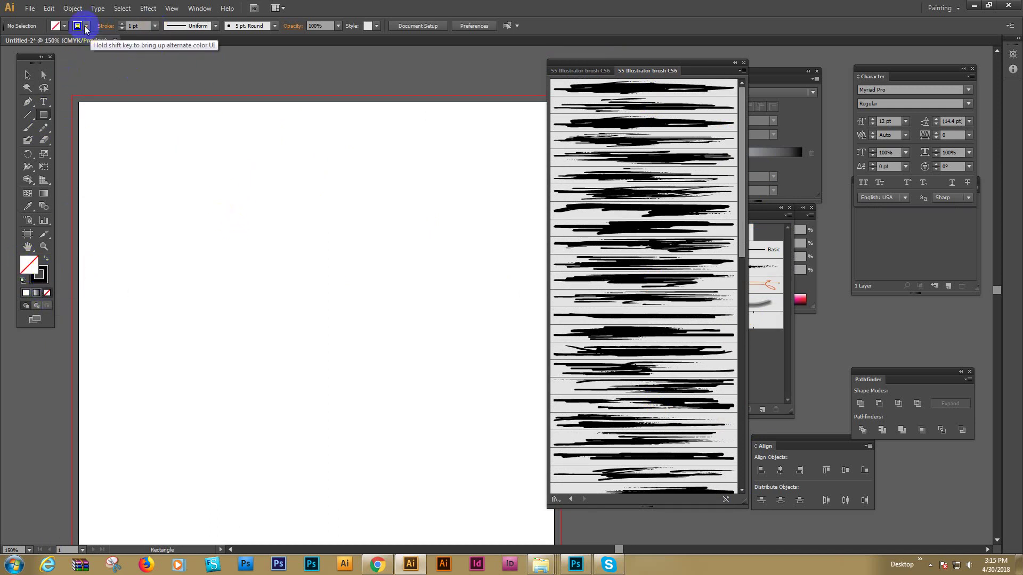
left_click(86, 26)
left_click(44, 44)
left_click(233, 262)
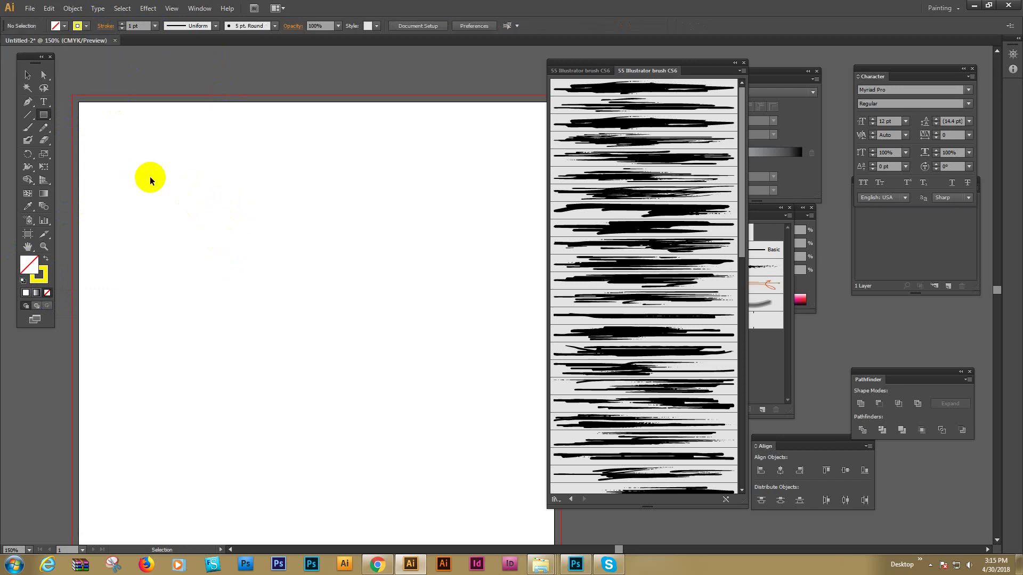
- Draw a rectangle about 81 by 71 mm near the artboard's upper-left corner and apply the library's second art brush to it
left_click_drag(139, 161, 345, 328)
left_click(41, 75)
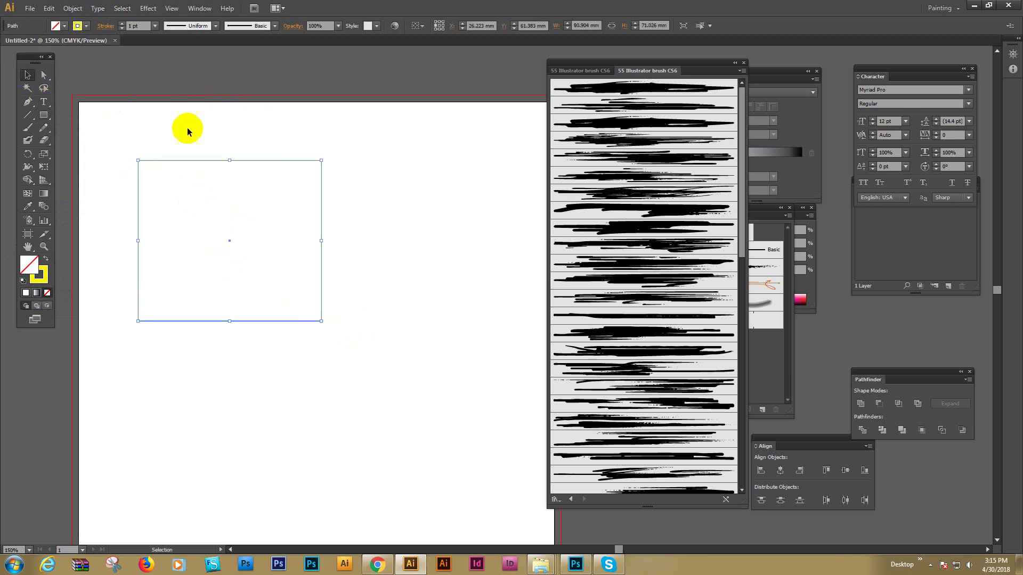
left_click(617, 223)
left_click(635, 91)
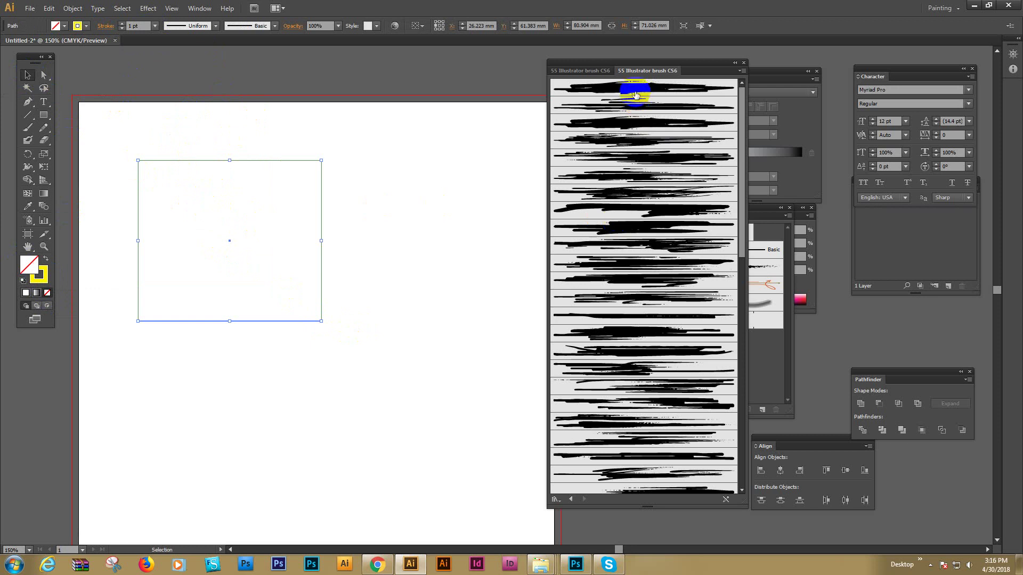
left_click(634, 102)
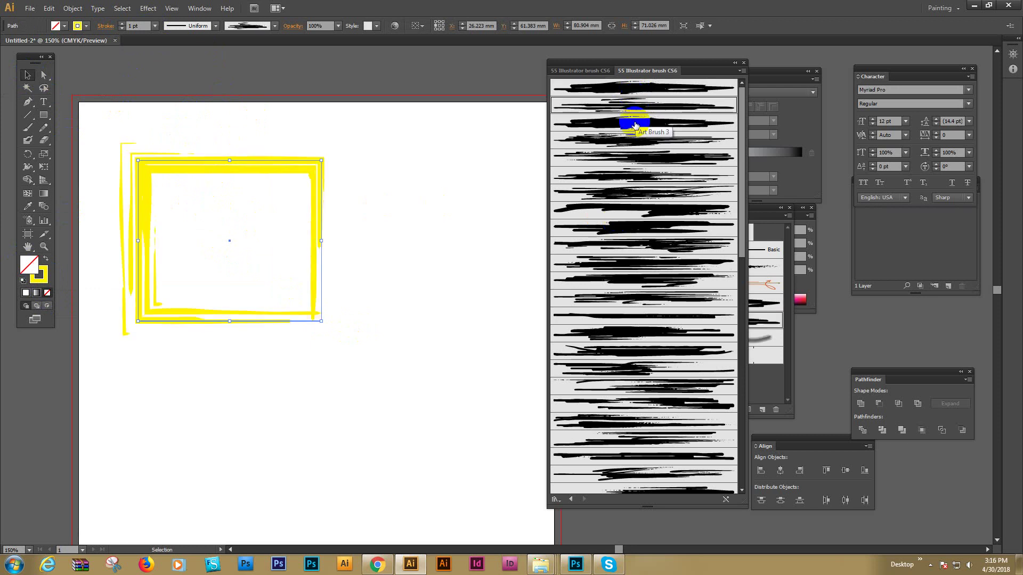
- Try several other art brushes on the rectangle and settle on the library's sixth brush
left_click(637, 124)
left_click(632, 141)
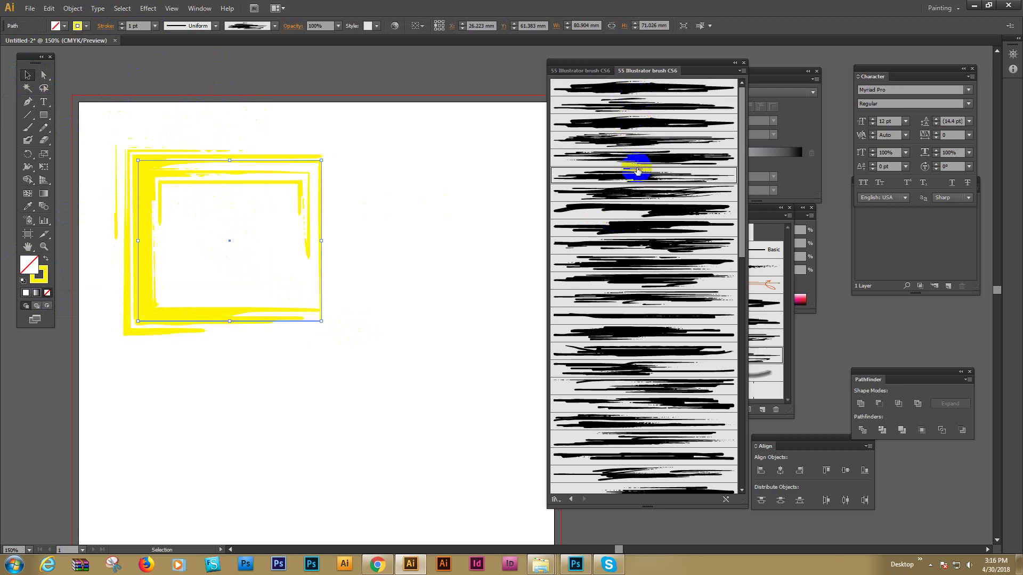
left_click(637, 171)
left_click(634, 158)
left_click(638, 178)
left_click(626, 194)
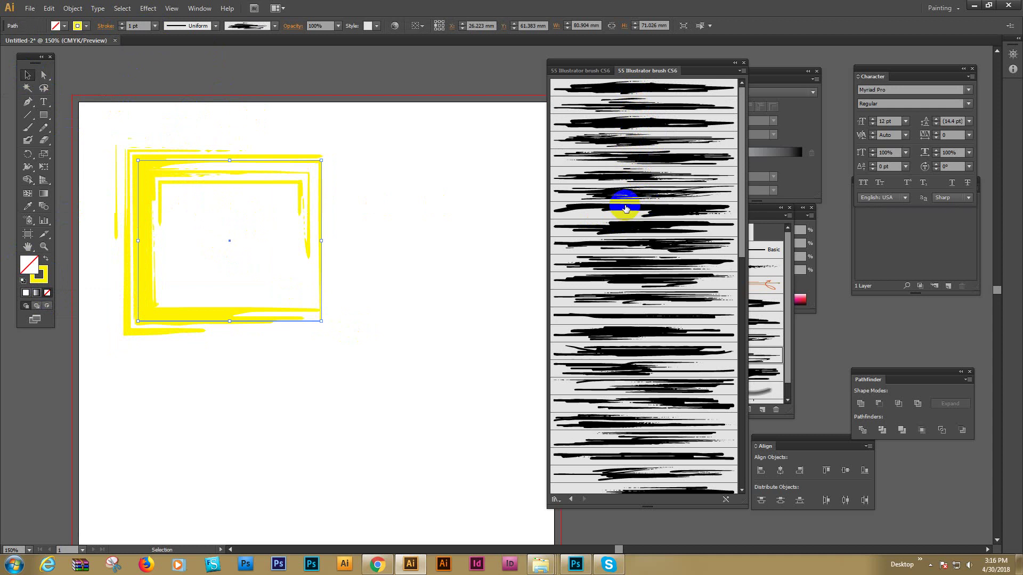
left_click(644, 229)
left_click(664, 244)
left_click(645, 208)
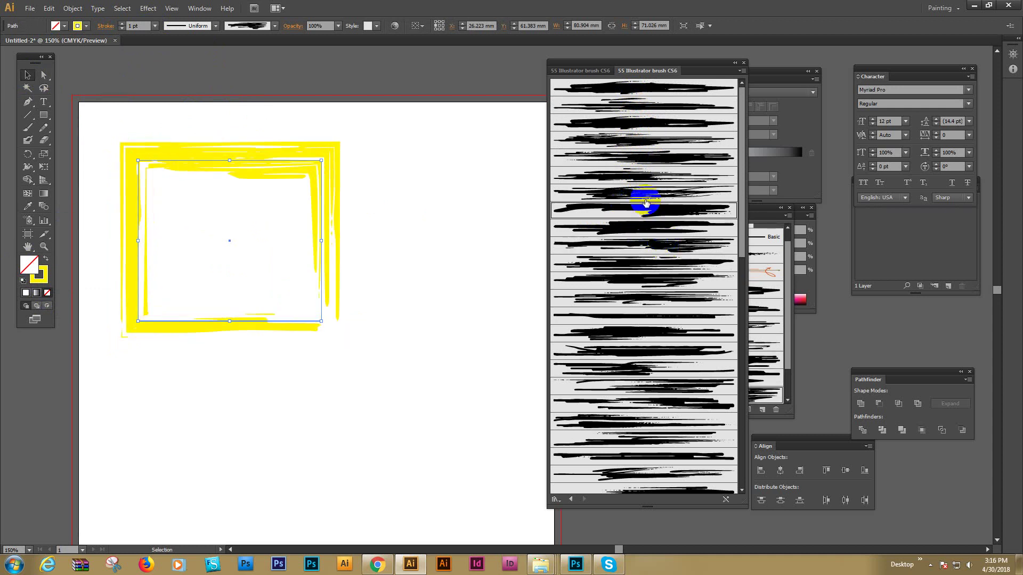
left_click(638, 174)
left_click(358, 260)
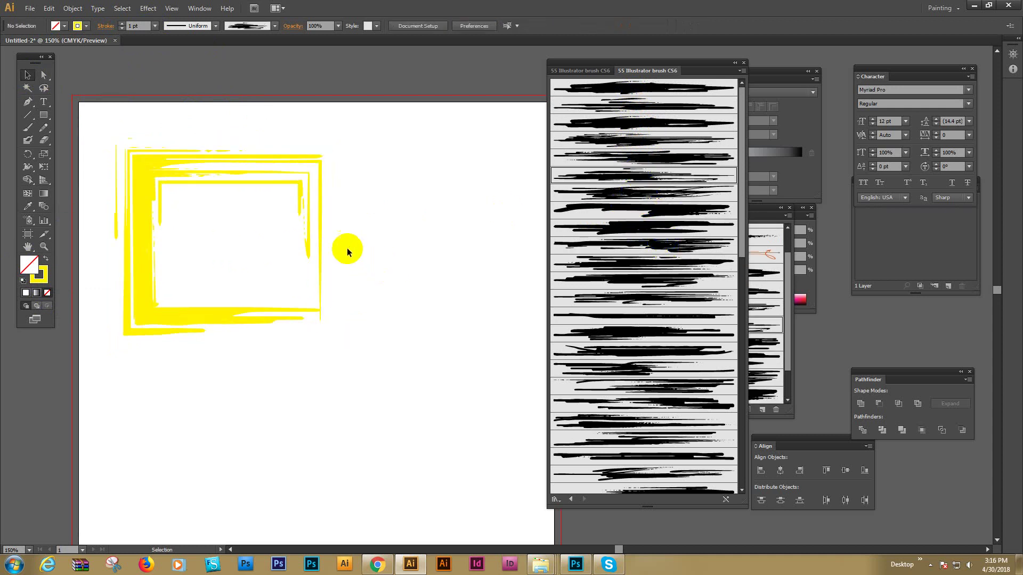
- Draw a second rectangle about 60 by 52 mm inside the yellow frame and apply the library's eleventh art brush
left_click_drag(150, 123, 295, 305)
left_click(154, 122)
left_click(41, 117)
left_click(28, 74)
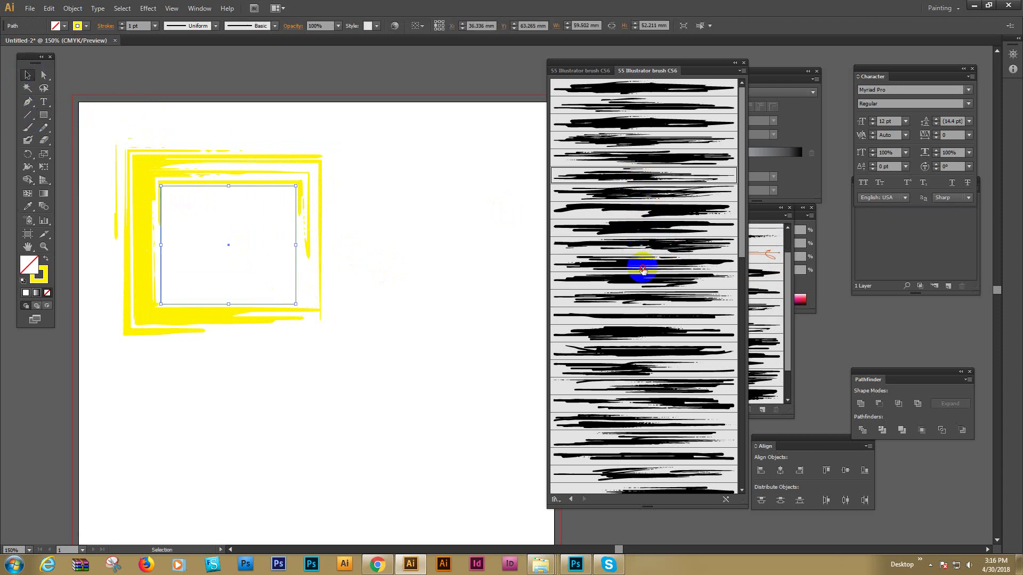
left_click(643, 268)
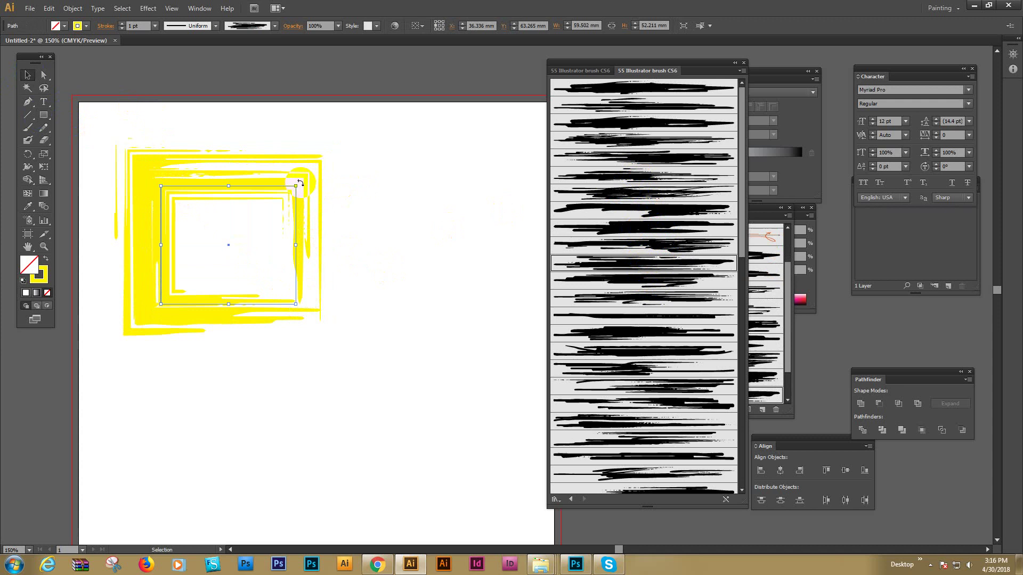
- Rotate the inner frame about 180 degrees and reposition it inside the larger yellow frame
left_click_drag(299, 177, 114, 343)
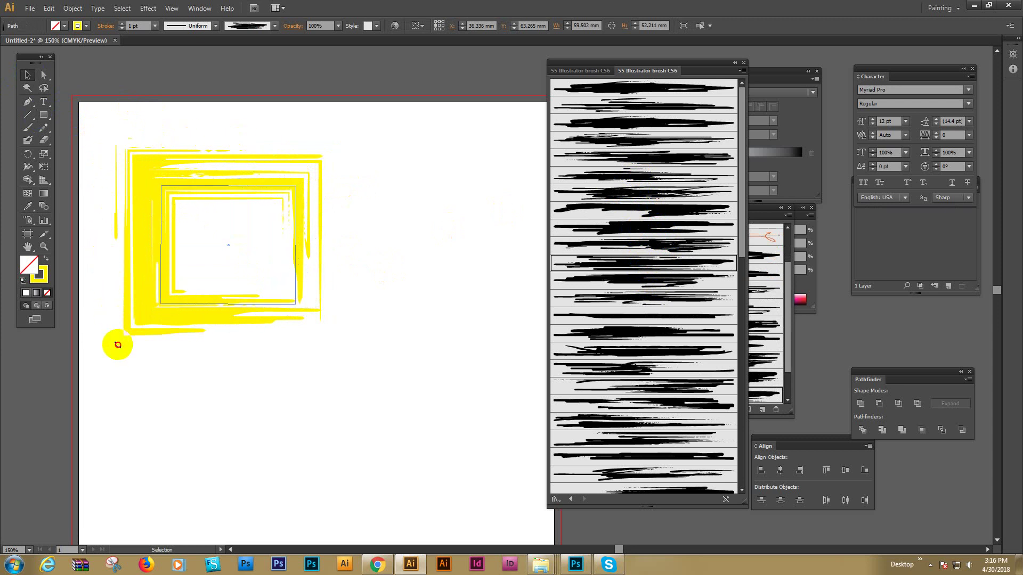
left_click(373, 240)
mouse_move(245, 184)
left_mouse_down()
mouse_move(402, 196)
mouse_move(488, 215)
left_mouse_up()
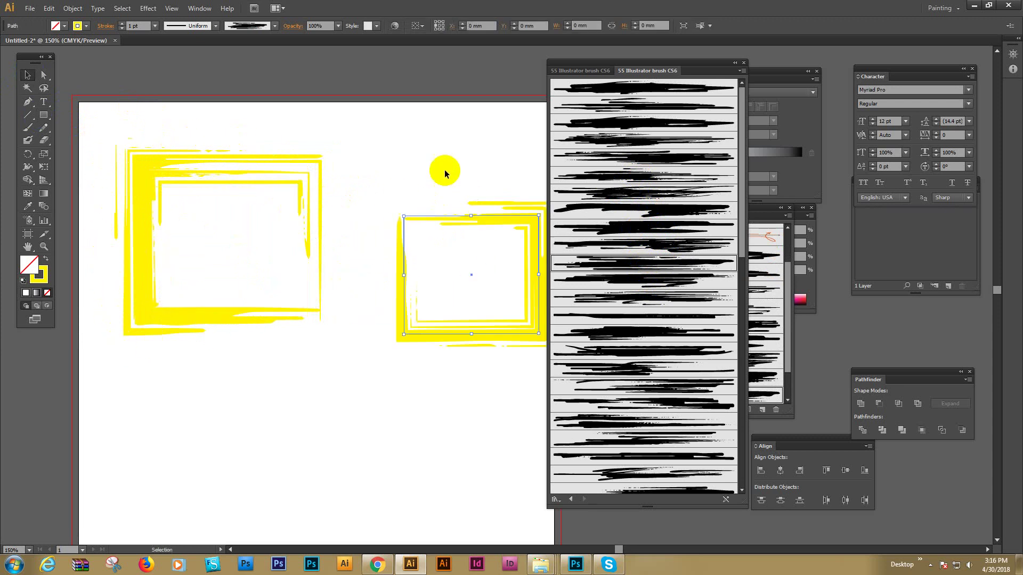
left_click(435, 152)
left_click(472, 213)
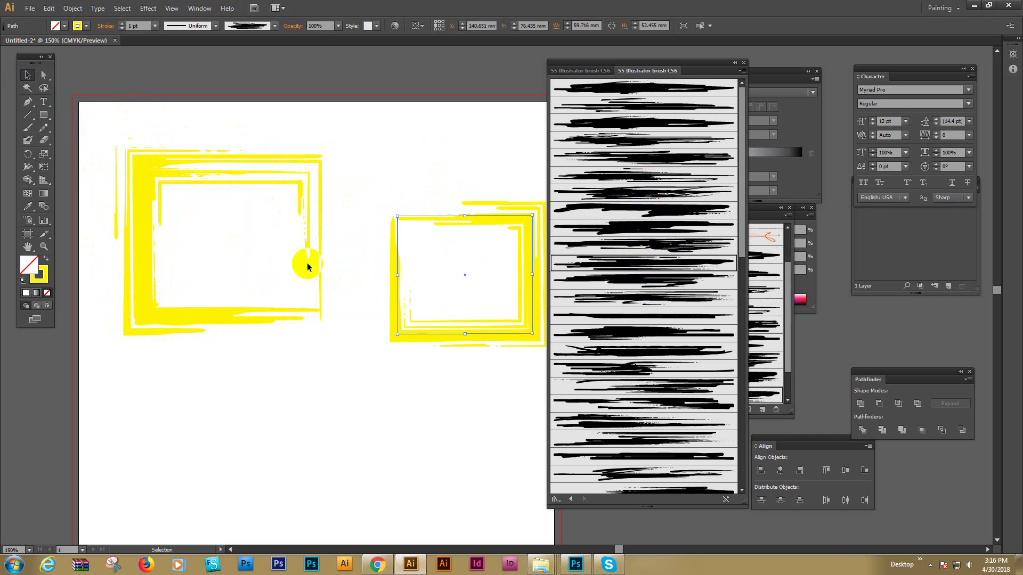
left_click(437, 154)
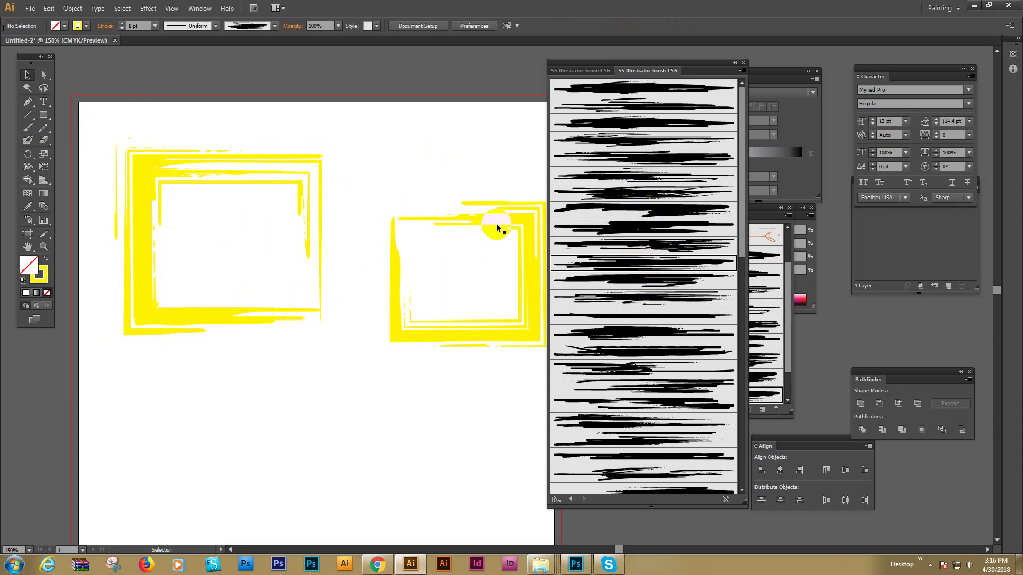
left_click_drag(455, 217, 267, 183)
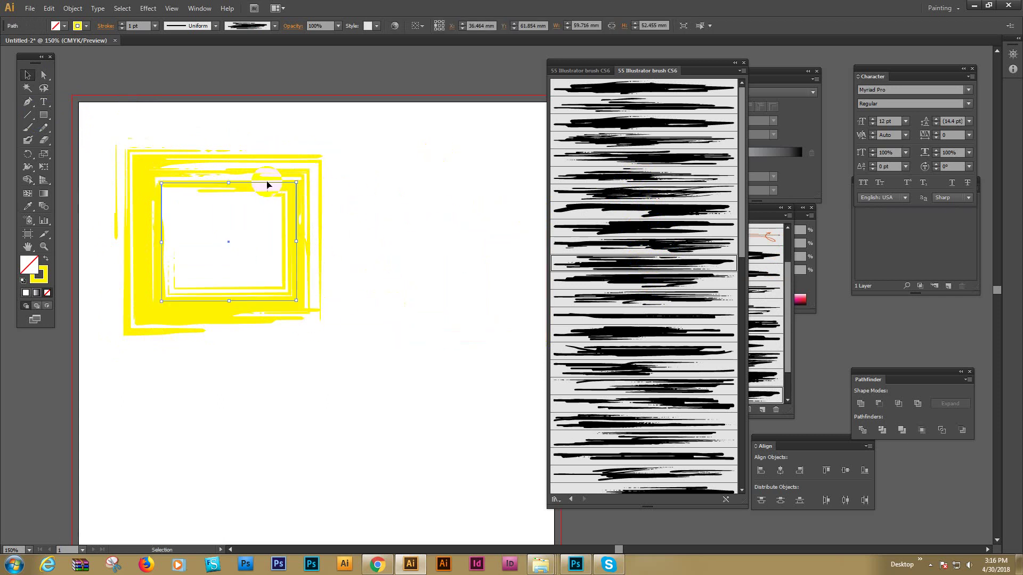
- Try several stroke colours on the inner frame, set it to green and shrink the frame to about 48 by 43 mm
left_click(85, 27)
left_click(74, 45)
left_click(81, 45)
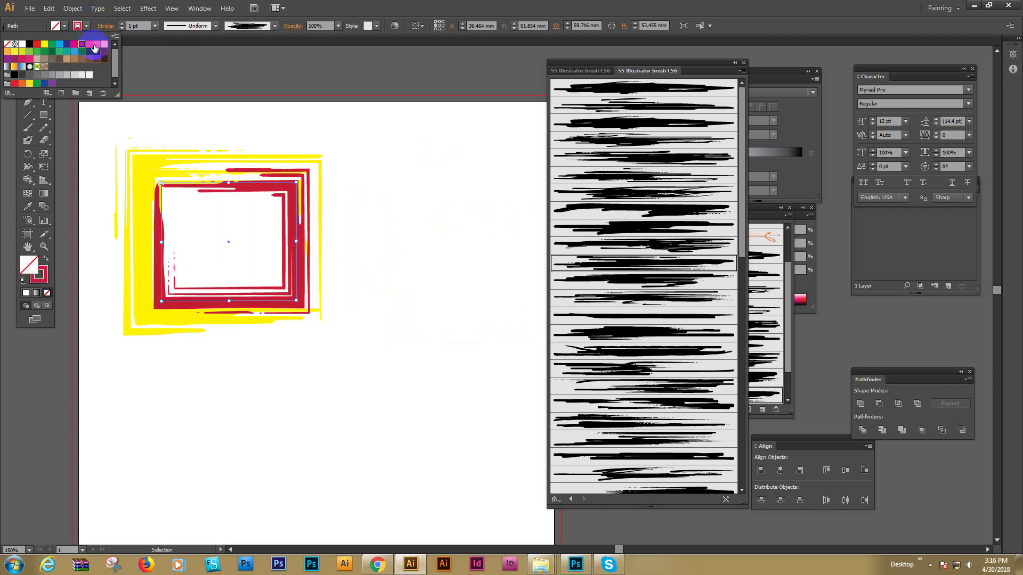
left_click(97, 45)
left_click(105, 45)
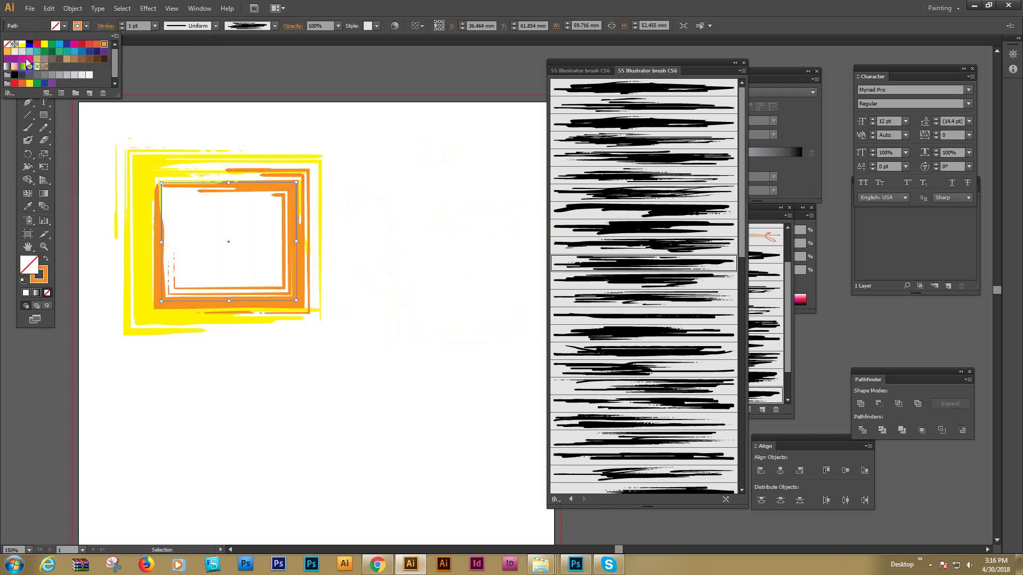
left_click(28, 59)
left_click(15, 58)
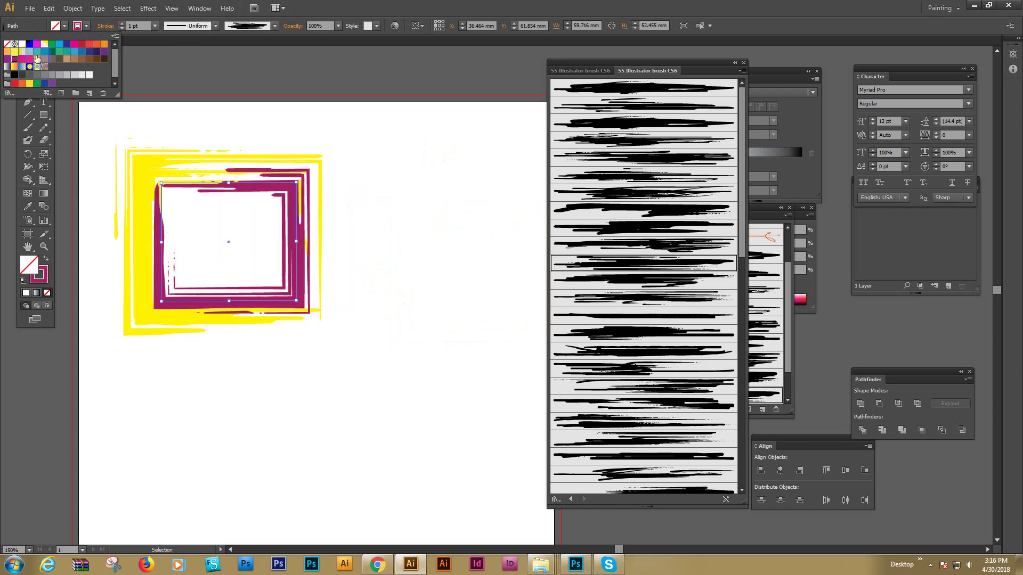
left_click(37, 51)
mouse_move(296, 242)
left_mouse_down()
mouse_move(283, 241)
mouse_move(290, 198)
mouse_move(283, 227)
left_mouse_up()
- Try 3 pt and 0.5 pt stroke weights on the green frame and set it to 2 pt
left_click(155, 25)
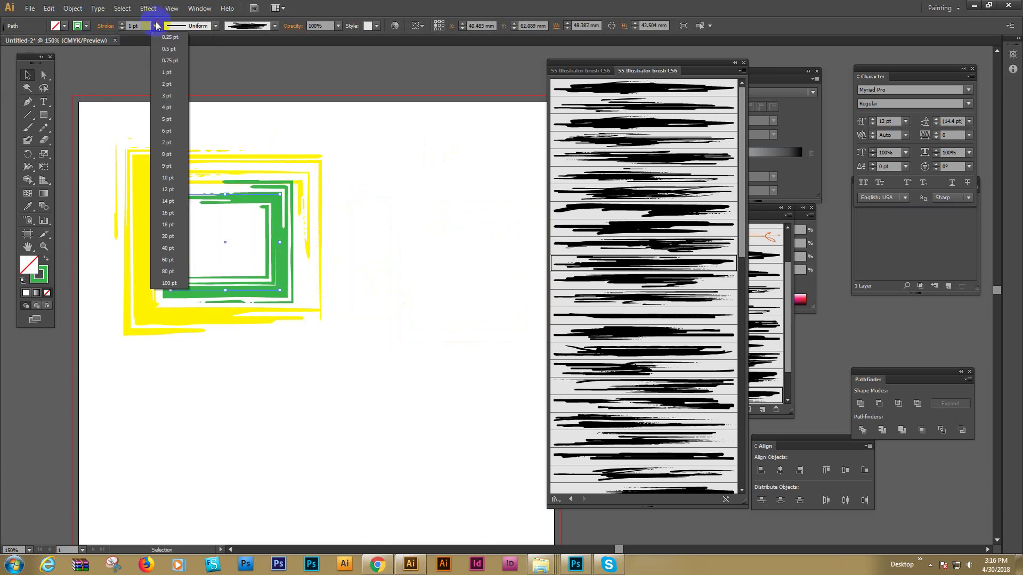
left_click(167, 96)
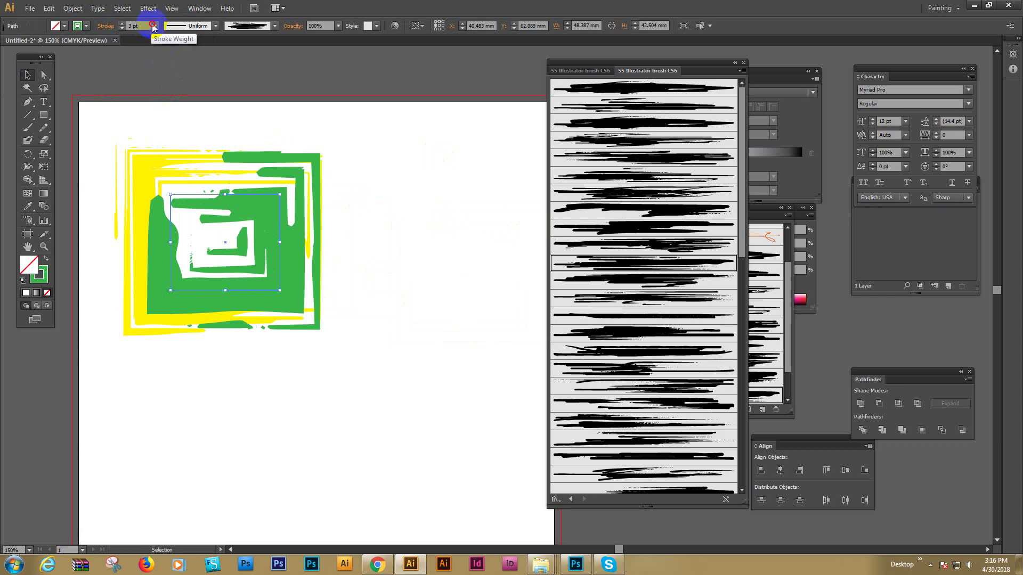
left_click(155, 26)
left_click(158, 47)
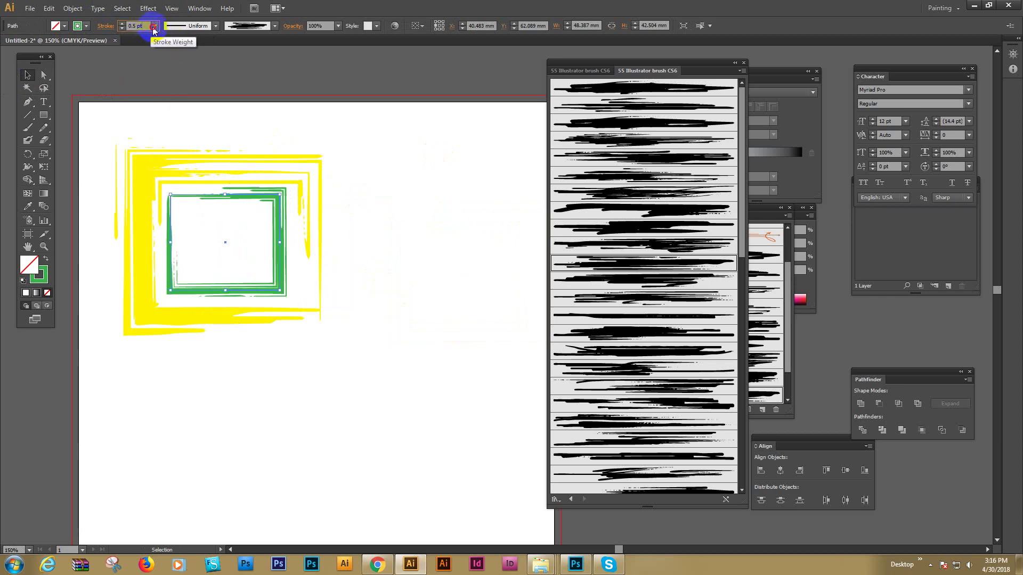
left_click(154, 26)
left_click(167, 88)
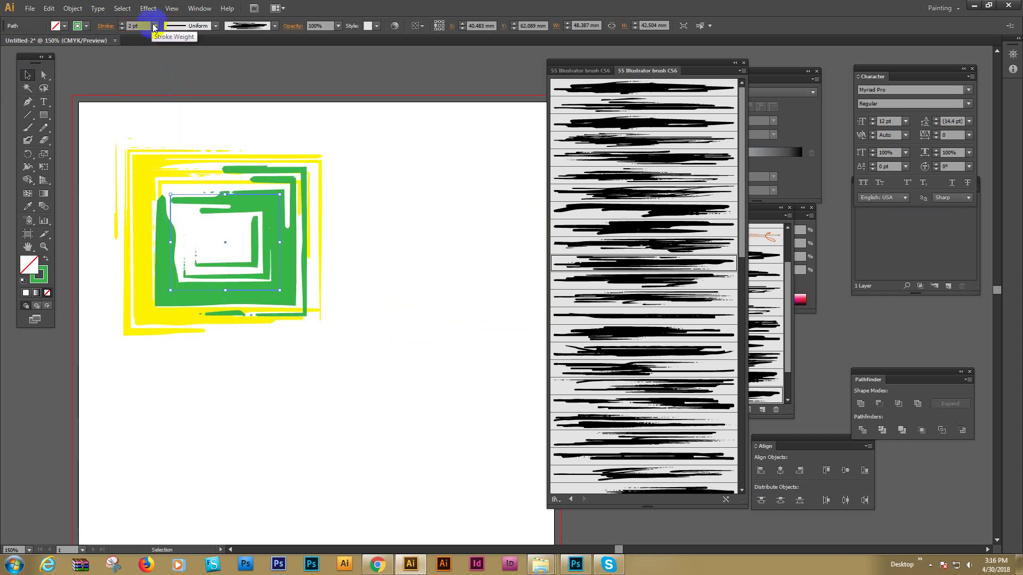
- Group the yellow and green frames into one tile
left_click_drag(365, 139, 248, 268)
key("space")
left_click_drag(279, 246, 310, 234)
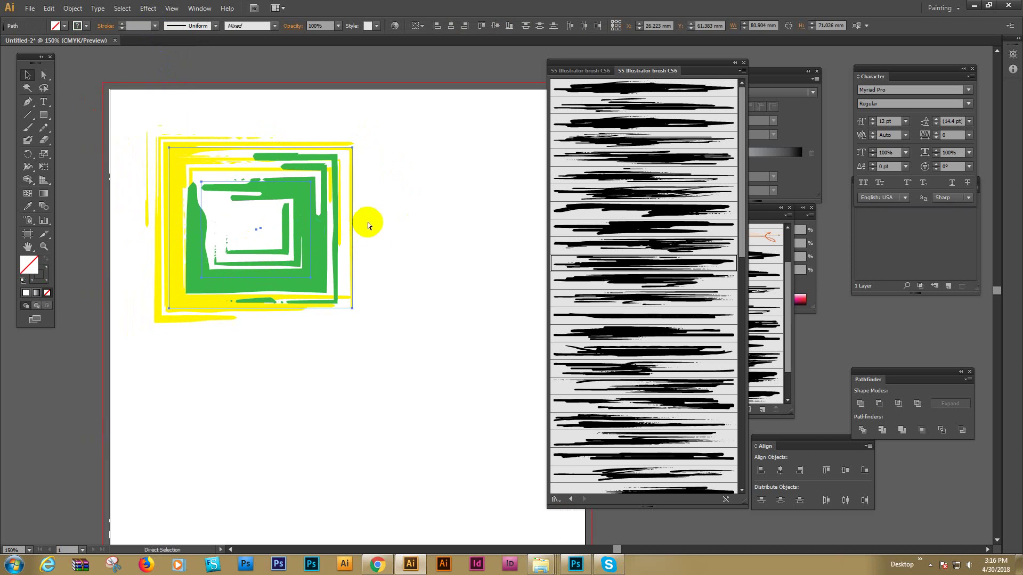
key("ctrl+g")
- Duplicate the grouped tile and place the copy directly below the original
key("space")
left_click_drag(354, 245, 298, 239)
left_click_drag(264, 240, 394, 412)
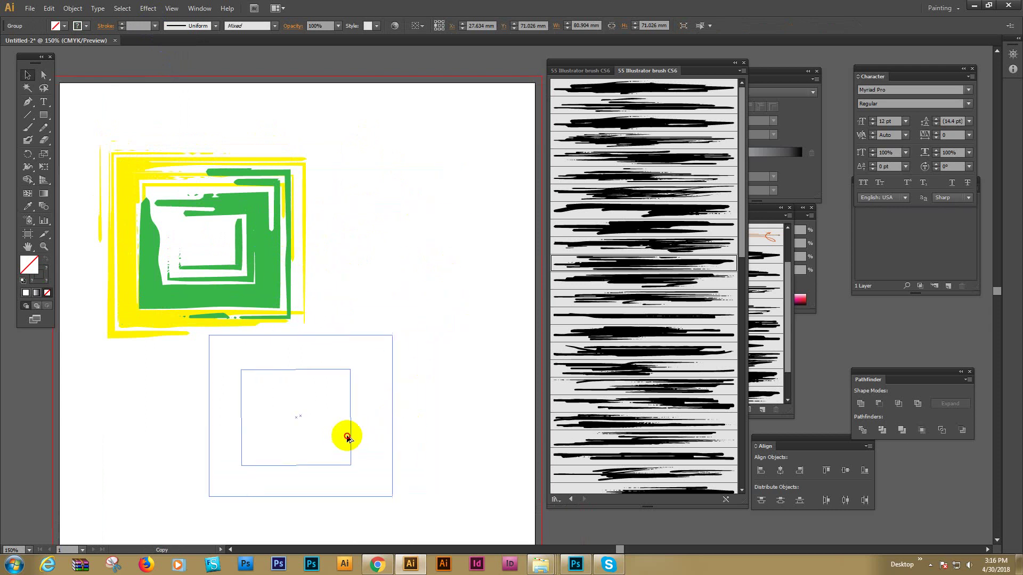
left_click_drag(347, 437, 260, 448)
left_click_drag(302, 417, 315, 396)
left_click(394, 227)
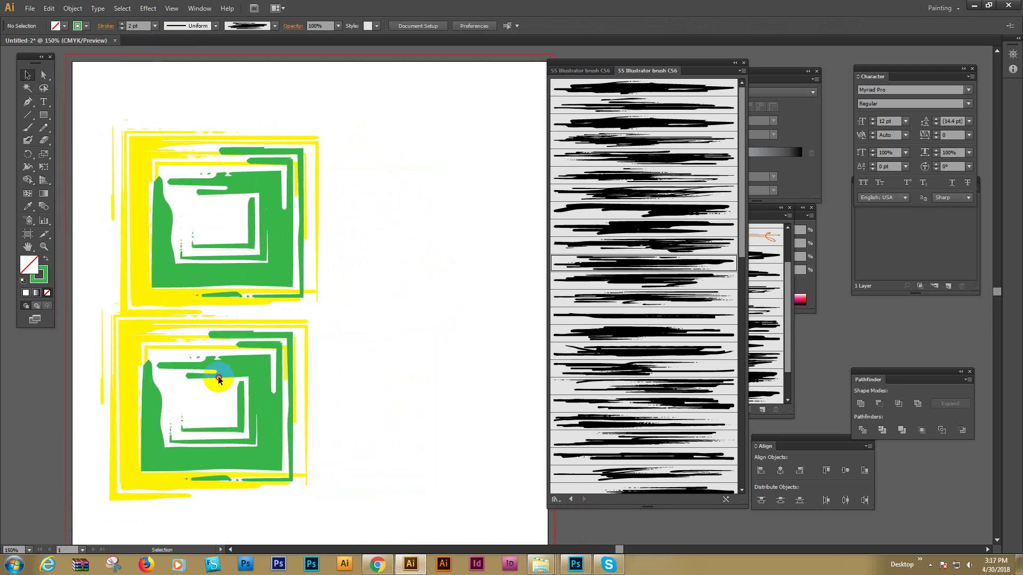
- Move both tiles together to the artboard's upper-left corner
left_click(252, 362)
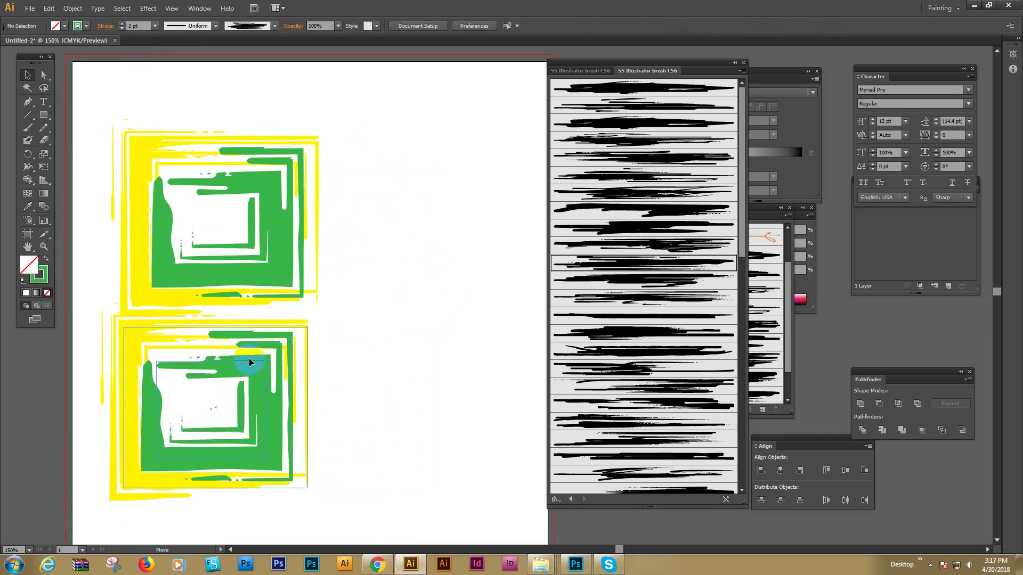
left_click(240, 251, "shift")
left_click_drag(241, 252, 289, 317)
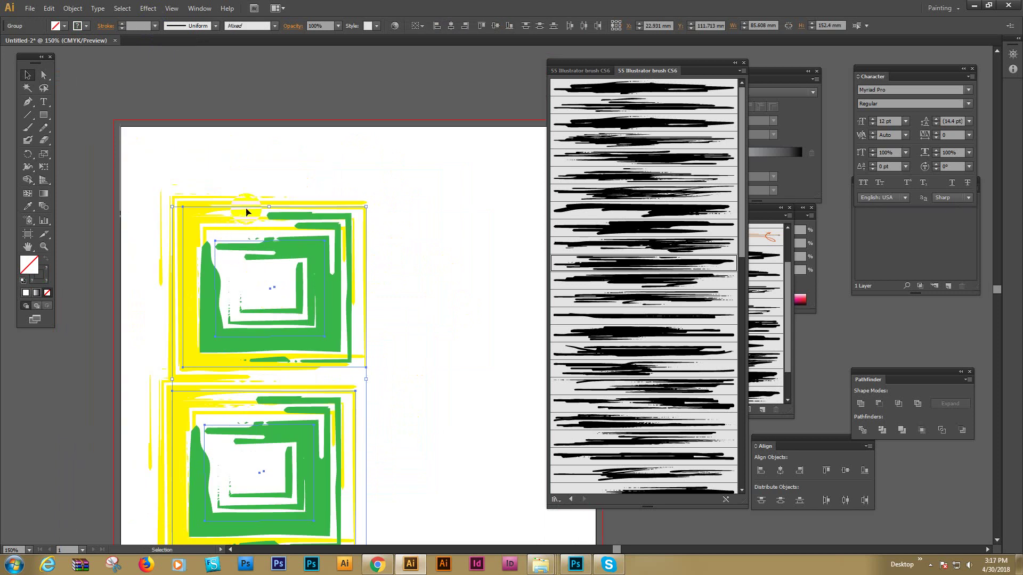
left_click_drag(246, 212, 182, 128)
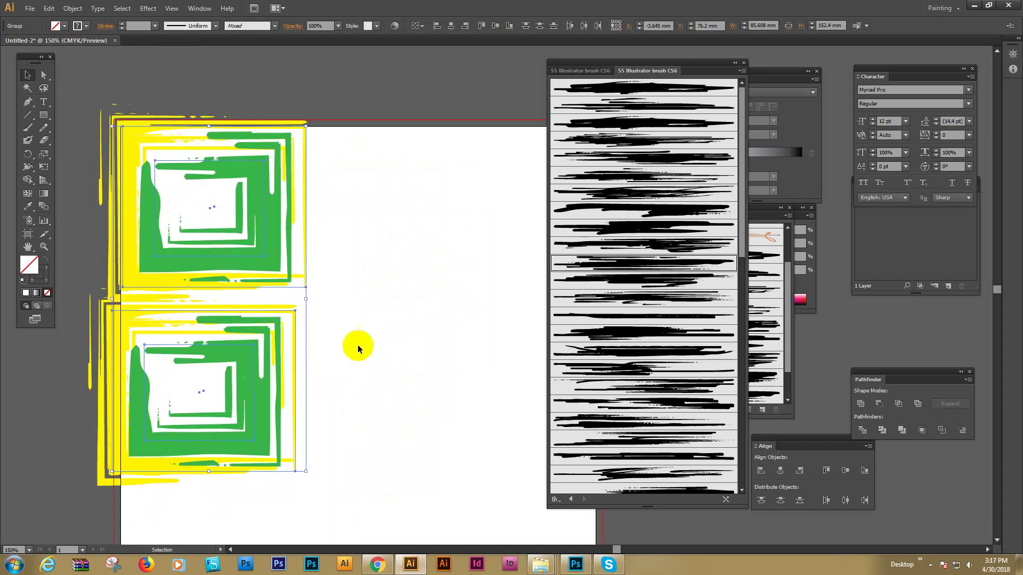
- Line up the lower tile closely beneath the upper one and adjust the pair's position
left_click(308, 347)
mouse_move(164, 307)
left_mouse_down()
mouse_move(187, 306)
mouse_move(175, 302)
left_mouse_up()
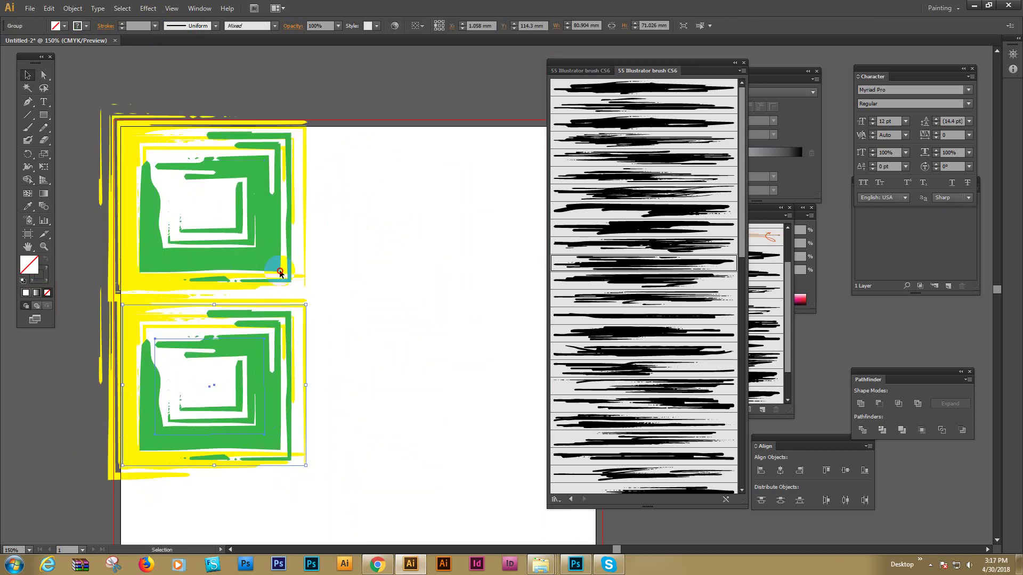
left_click(212, 233, "shift")
left_click_drag(217, 259, 228, 261)
left_click_drag(227, 261, 224, 265)
- Duplicate the pair of tiles to the right and repeat the copy to add a third column
key("space")
left_click_drag(328, 278, 322, 214)
left_click_drag(234, 230, 310, 283)
key("space")
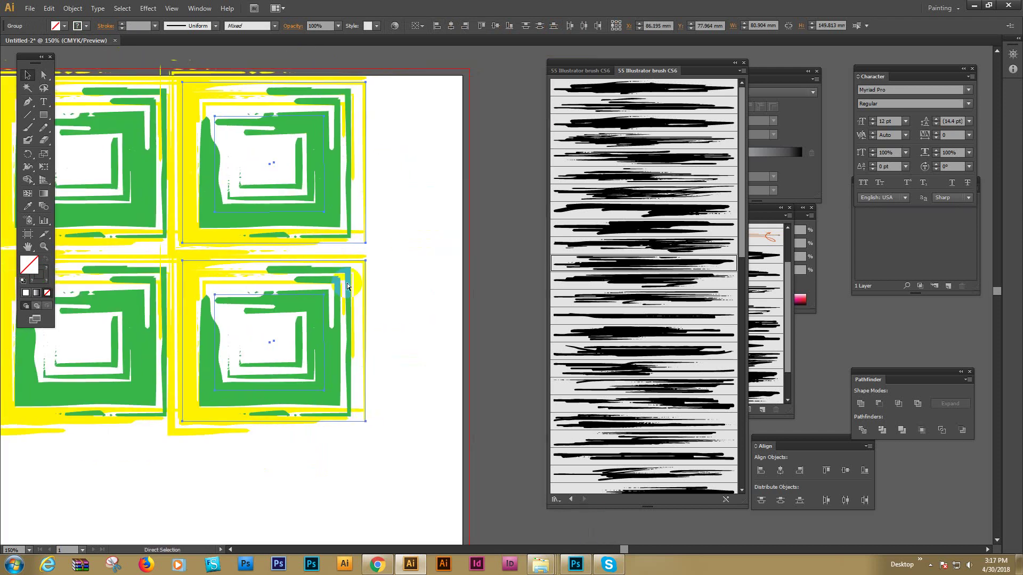
key("ctrl+d")
- Duplicate the two rows of tiles downward to fill the artboard with a grid of three columns and four rows
left_click_drag(400, 417, 387, 324)
key("ctrl+minus")
key("space")
left_click(347, 366)
left_click_drag(252, 368, 392, 367)
key("space")
left_click_drag(390, 323, 386, 276)
left_click(526, 266)
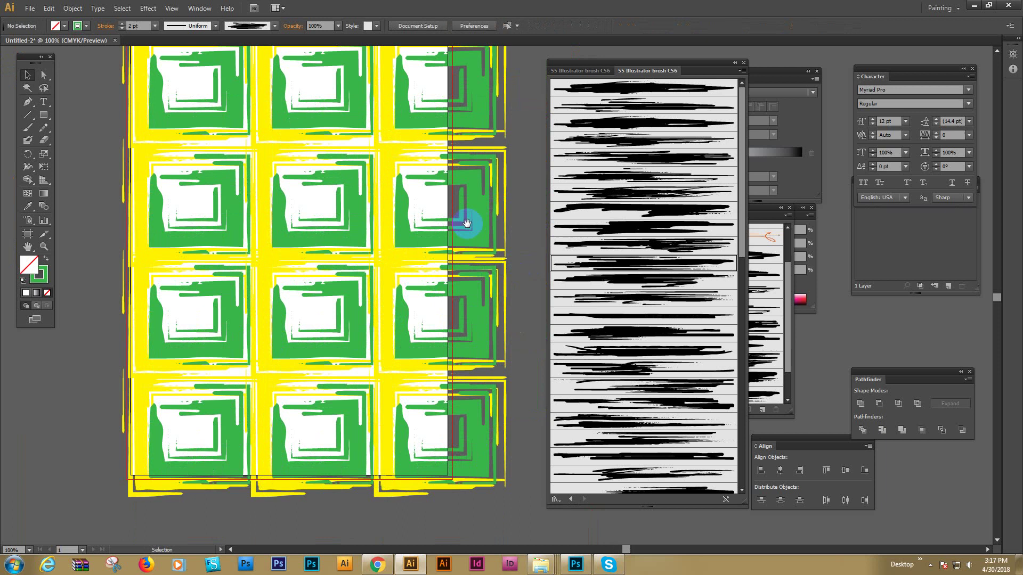
- Select all the tiles and expand their appearance to turn the brush strokes into filled shapes
key("space")
left_click_drag(106, 120, 144, 111)
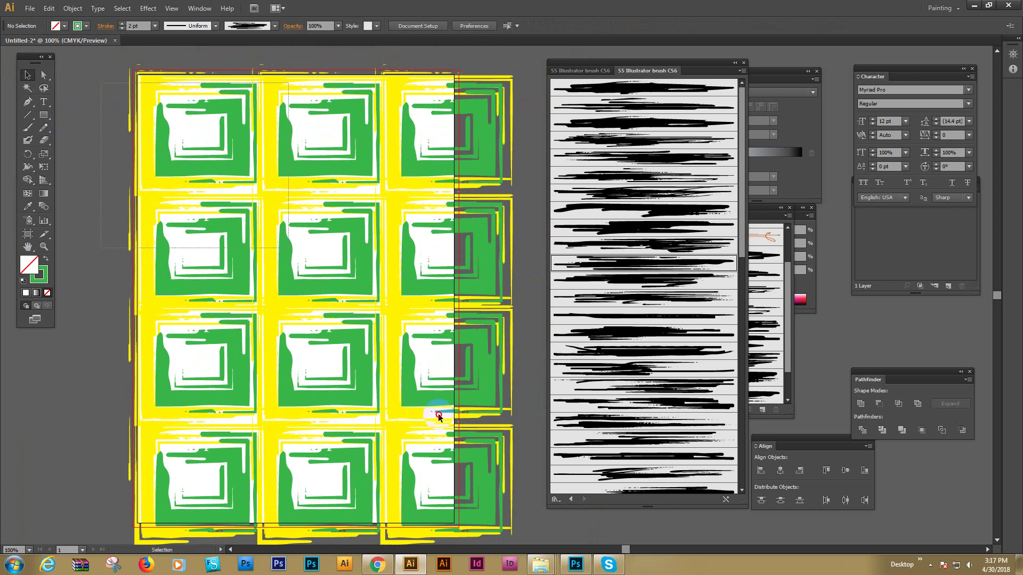
key("ctrl+a")
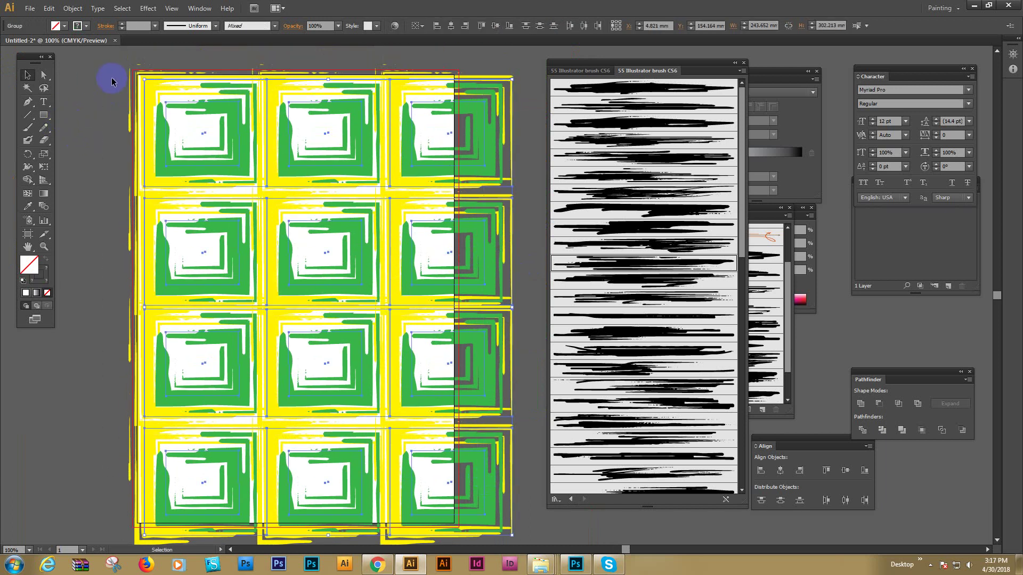
left_click(74, 9)
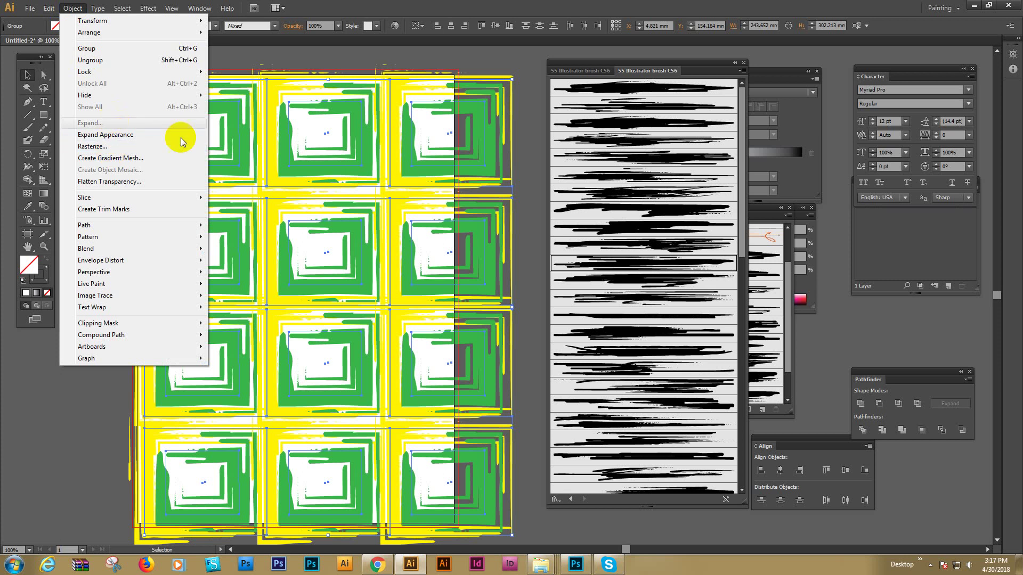
left_click(105, 136)
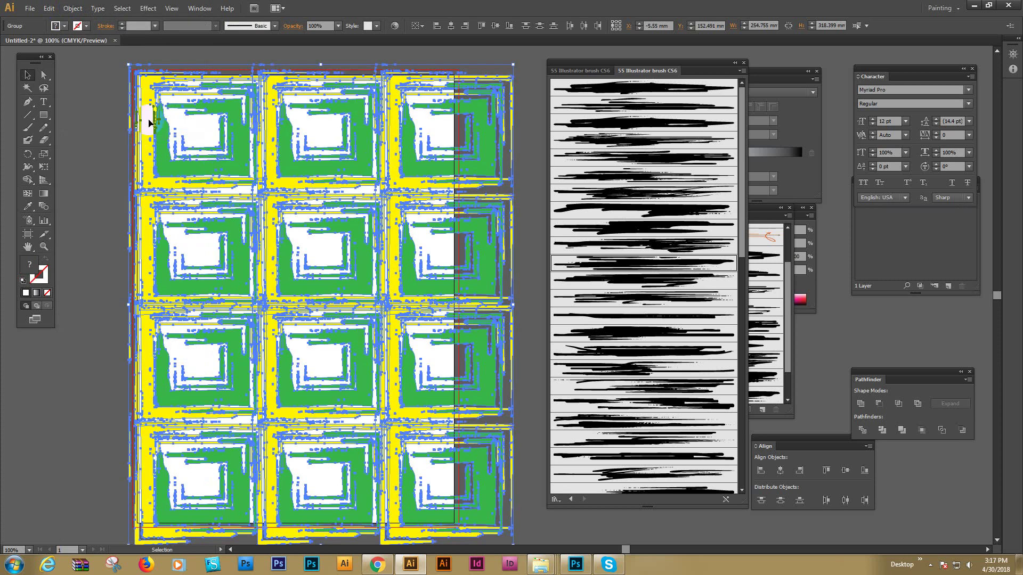
left_click(105, 119)
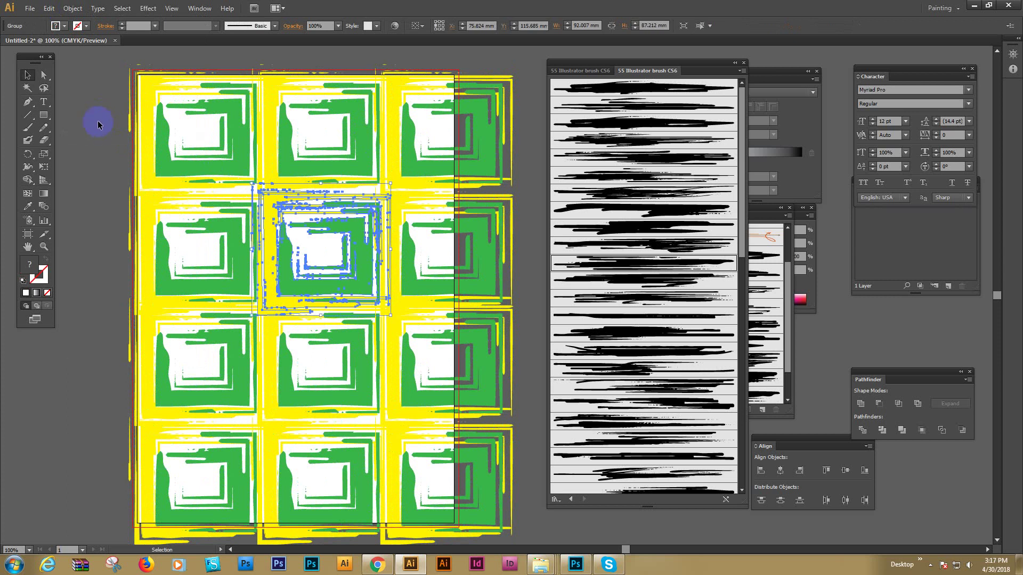
- Draw a rectangle about 211 × 297 mm over the tile grid, matching the artboard
left_click(44, 118)
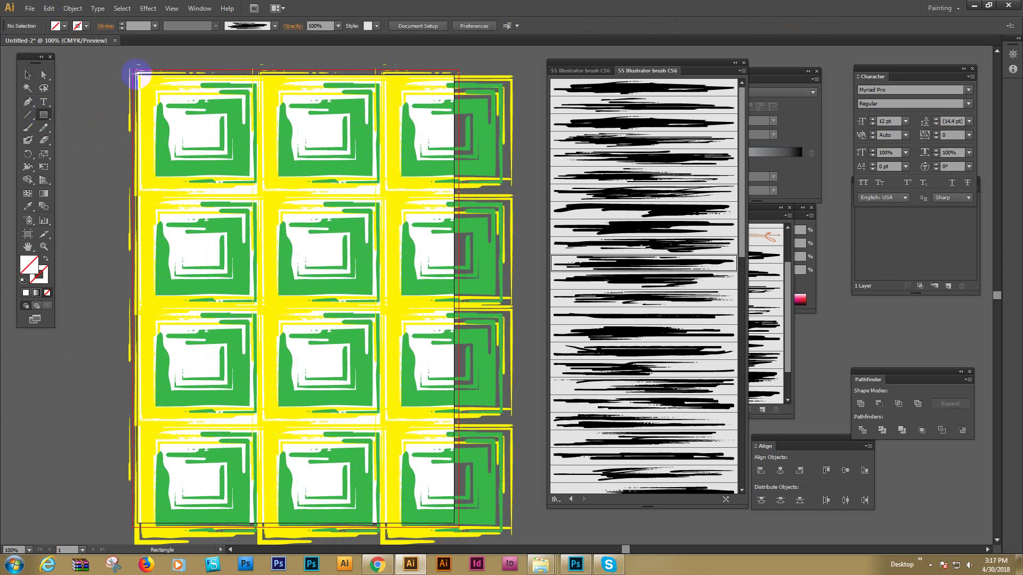
left_click_drag(139, 77, 454, 525)
left_click(42, 70)
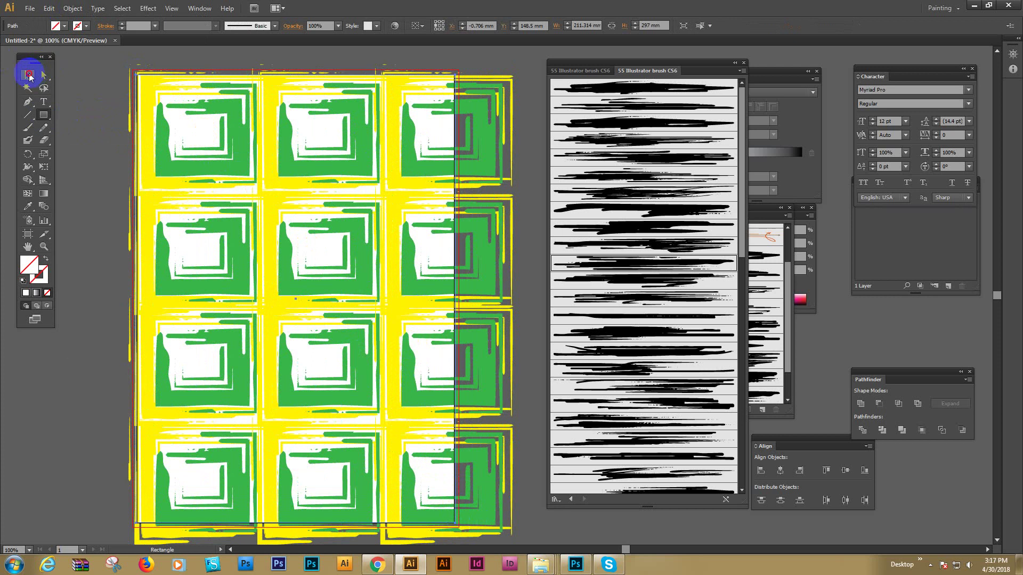
- Select all the tiles with the artboard-sized rectangle and make a clipping mask from them
left_click(29, 76)
left_click_drag(142, 62, 543, 548)
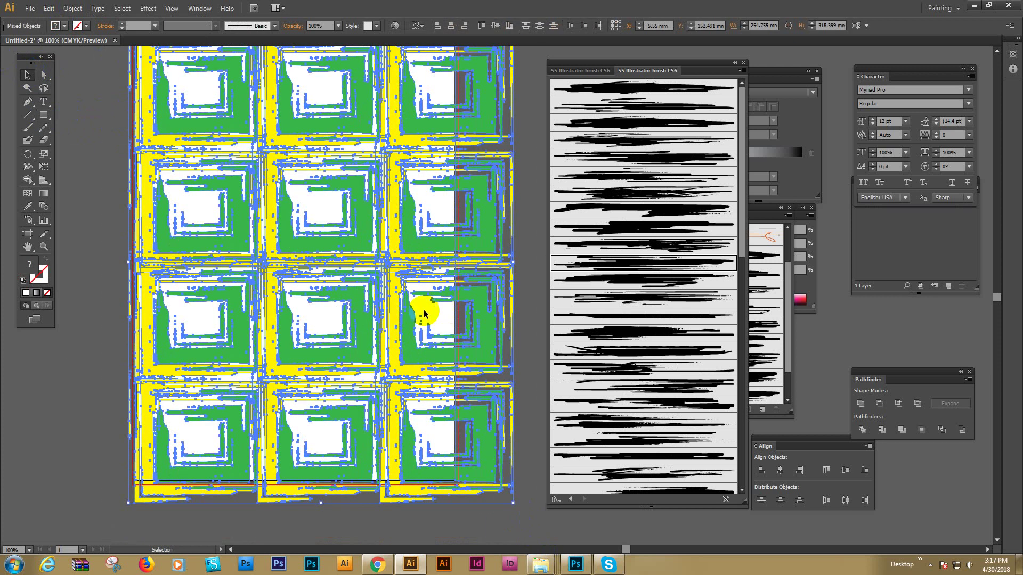
right_click(424, 314)
left_click(469, 372)
left_click(498, 278)
scroll(354, 205, "up", 2)
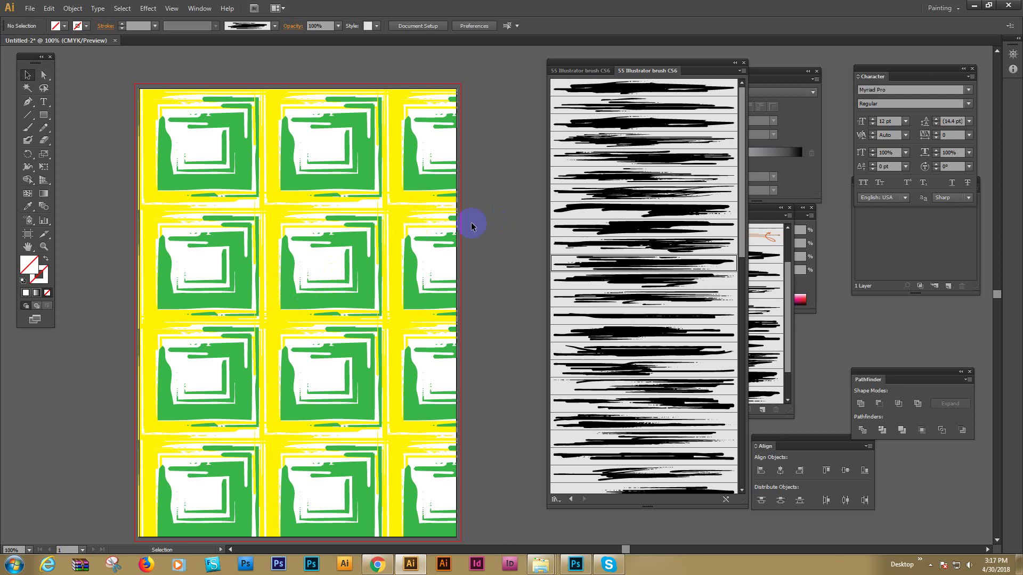
- Try 20% opacity on the clipped tile pattern and settle on 50%
left_click(355, 234)
left_click(368, 26)
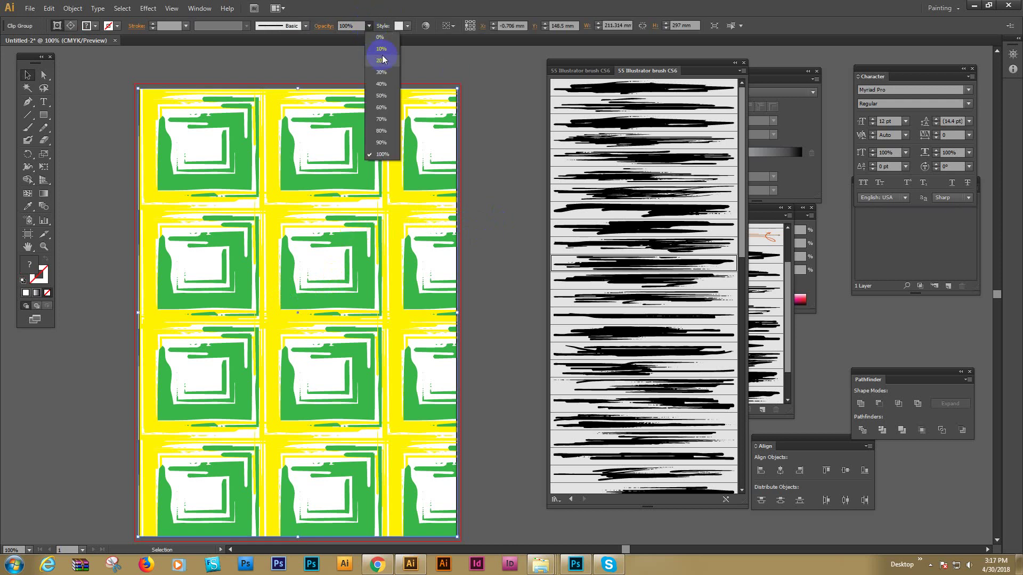
left_click(383, 57)
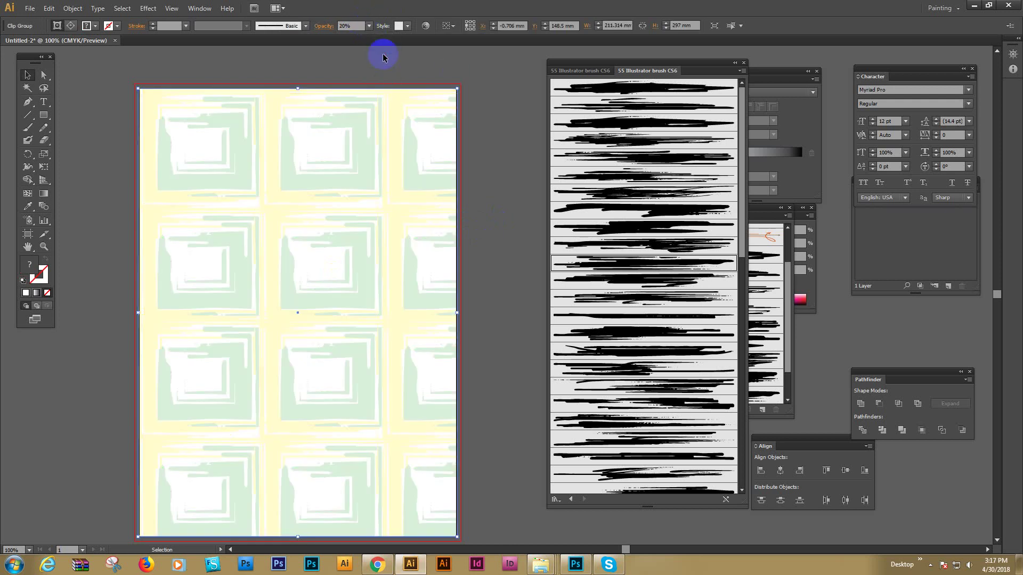
left_click(369, 26)
left_click(383, 98)
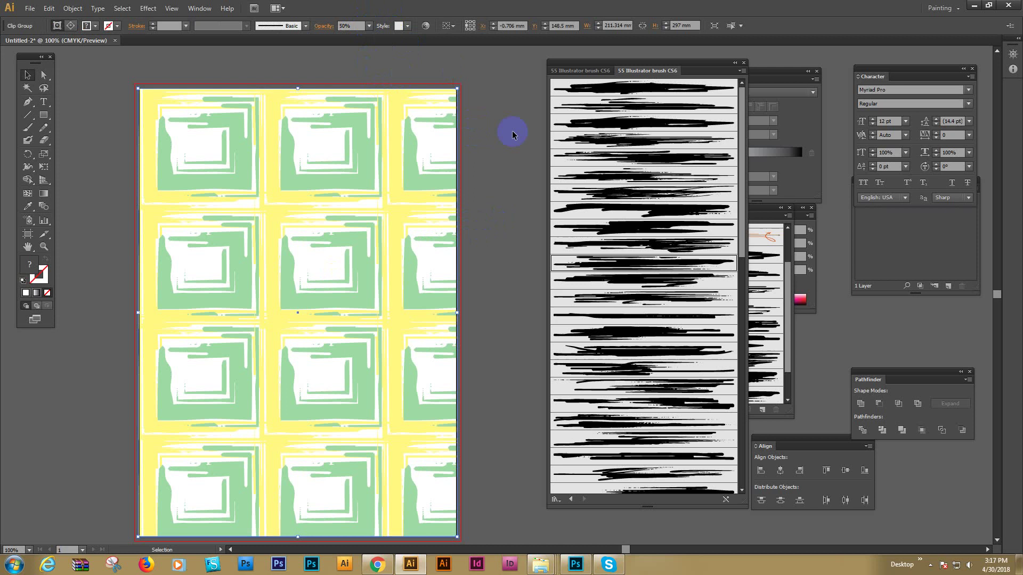
left_click(491, 149)
- Add the sample text "fdsfsdfsdfdfd" in the empty area above the artboard
left_click_drag(322, 171, 387, 275)
left_click(44, 101)
left_click(344, 136)
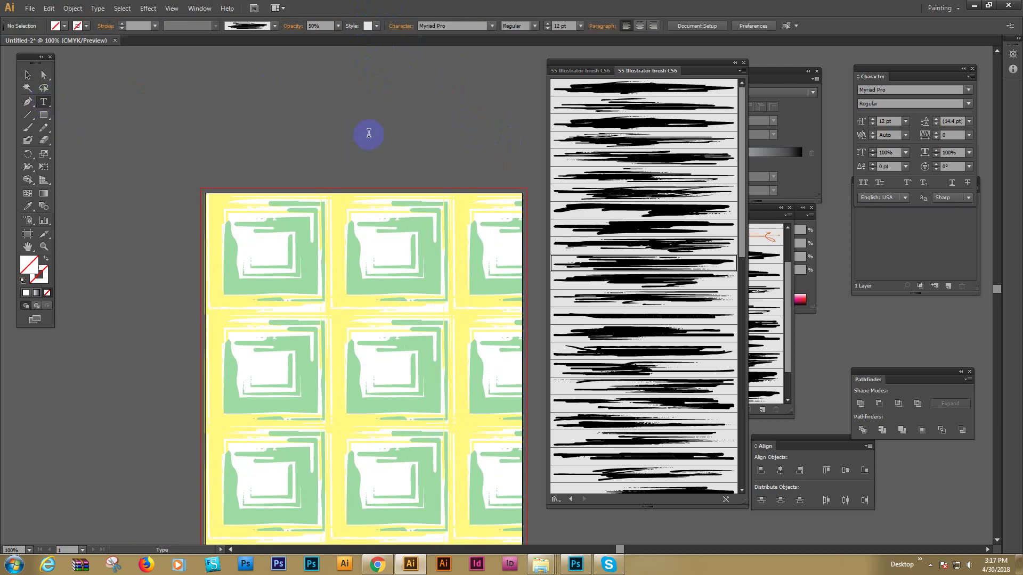
type("fdsfsdfsdfdfd")
- Move the sample text onto the faded pattern and enlarge it to 46 pt
left_click(29, 75)
left_click(372, 138)
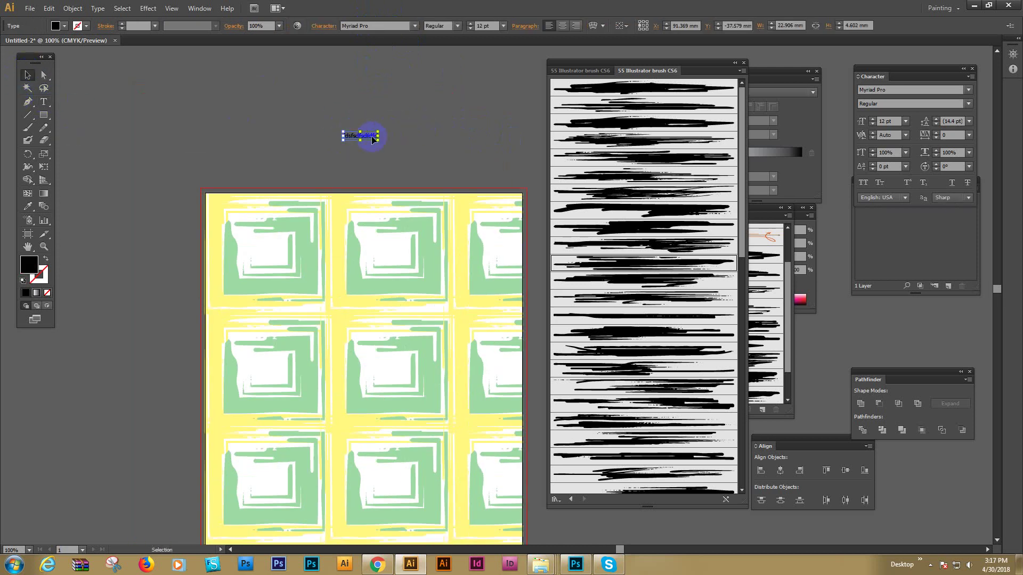
left_click_drag(378, 135, 405, 370)
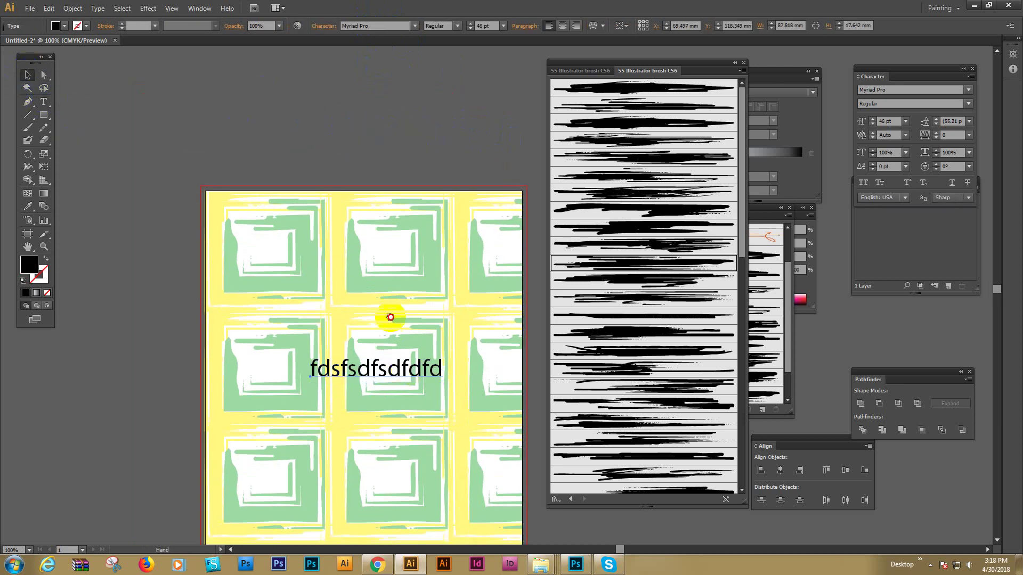
left_click_drag(391, 319, 369, 247)
- Try several fill colours on the sample text and settle on orange, C=0 M=80 Y=95 K=0
left_click(54, 26)
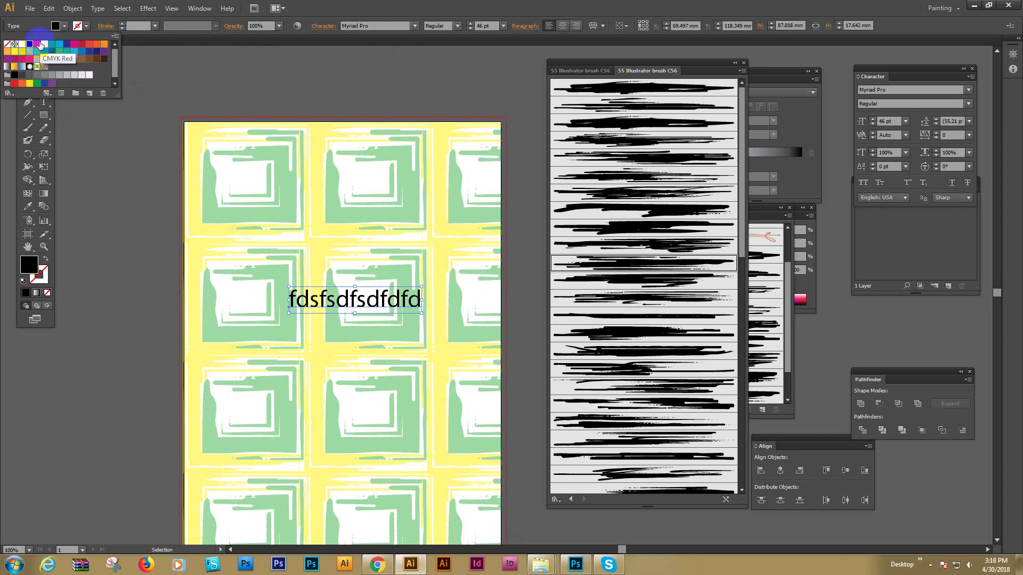
left_click(37, 44)
left_click(52, 44)
left_click(67, 44)
left_click(81, 44)
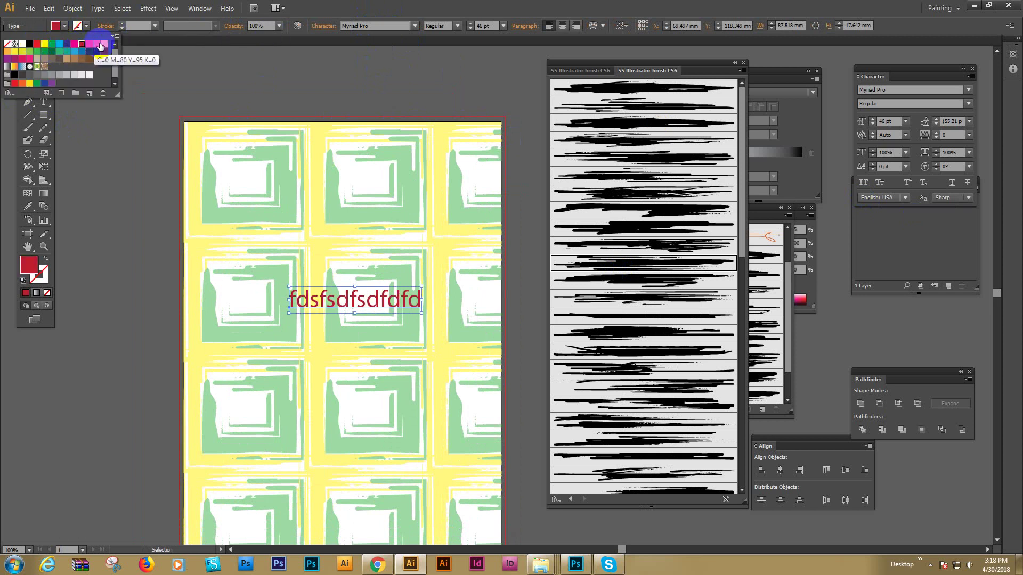
left_click(96, 44)
left_click(185, 60)
- Delete the clipped pattern and the sample text to clear the artboard
left_click(435, 181)
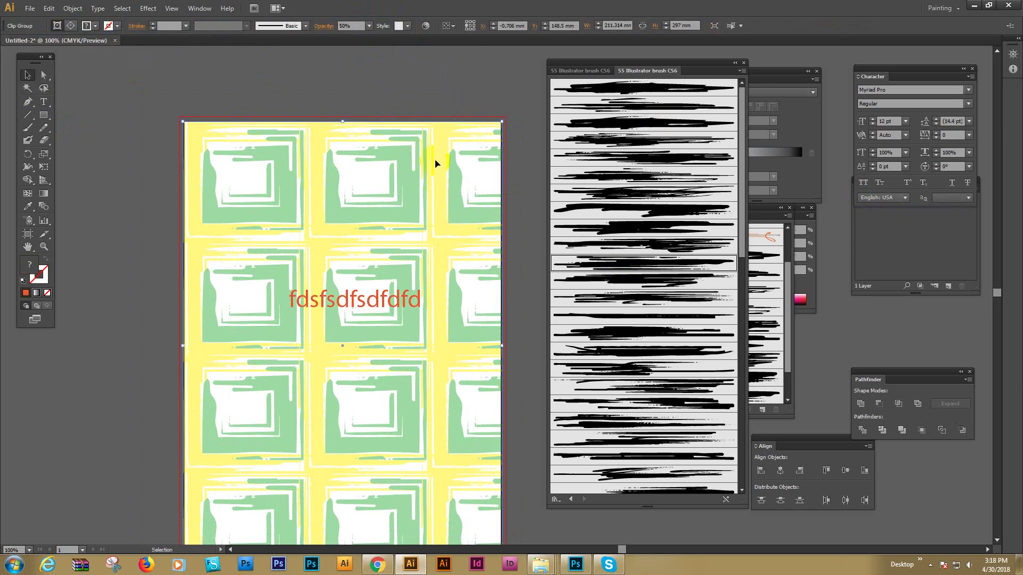
key("Delete")
key("ctrl+z")
key("Delete")
left_click(376, 303)
key("Delete")
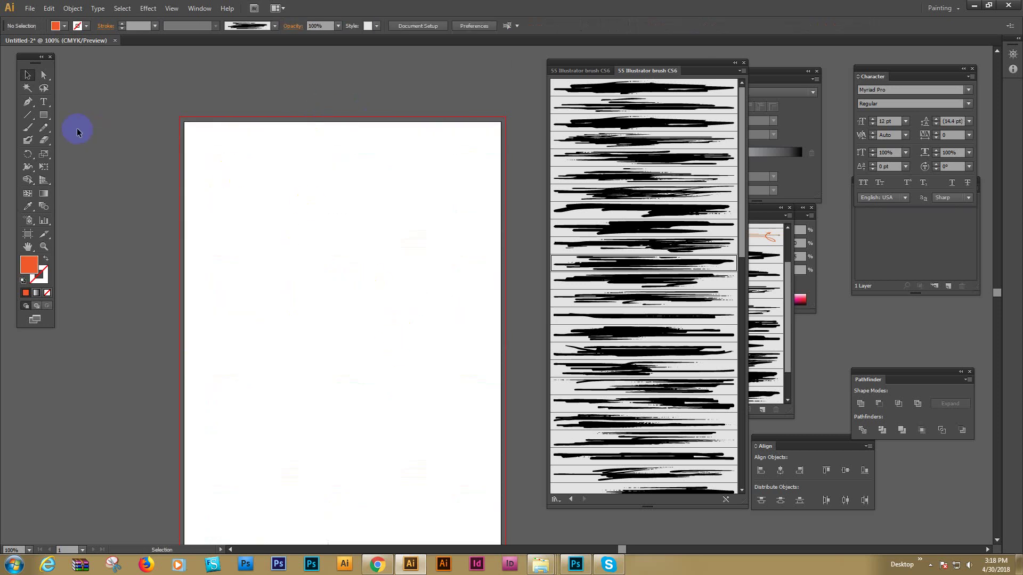
- Draw a square about 48 mm wide, swap its orange fill to the stroke and apply a thick rough brush from the library
left_click(43, 114)
left_click_drag(297, 257, 335, 293)
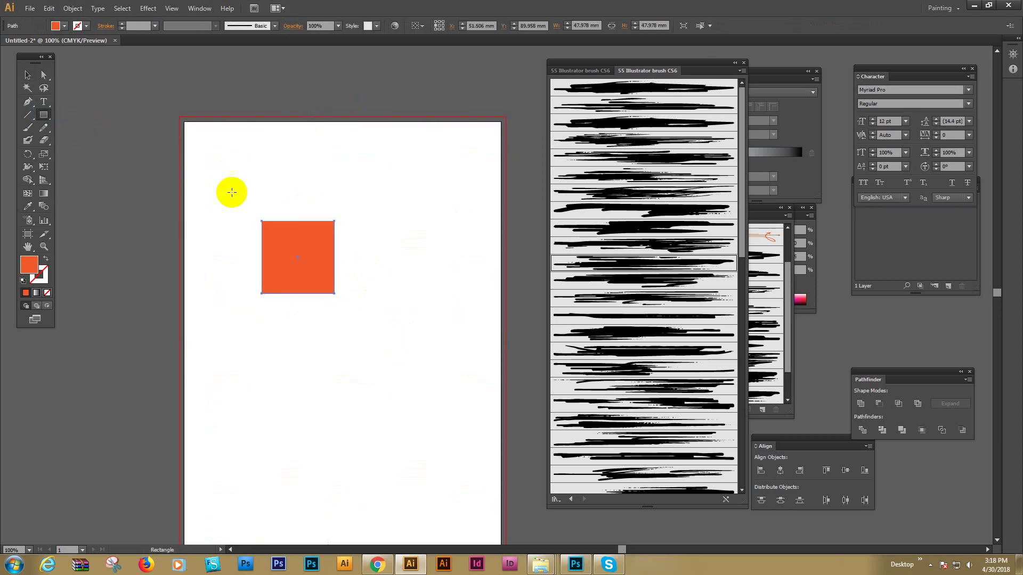
left_click(46, 259)
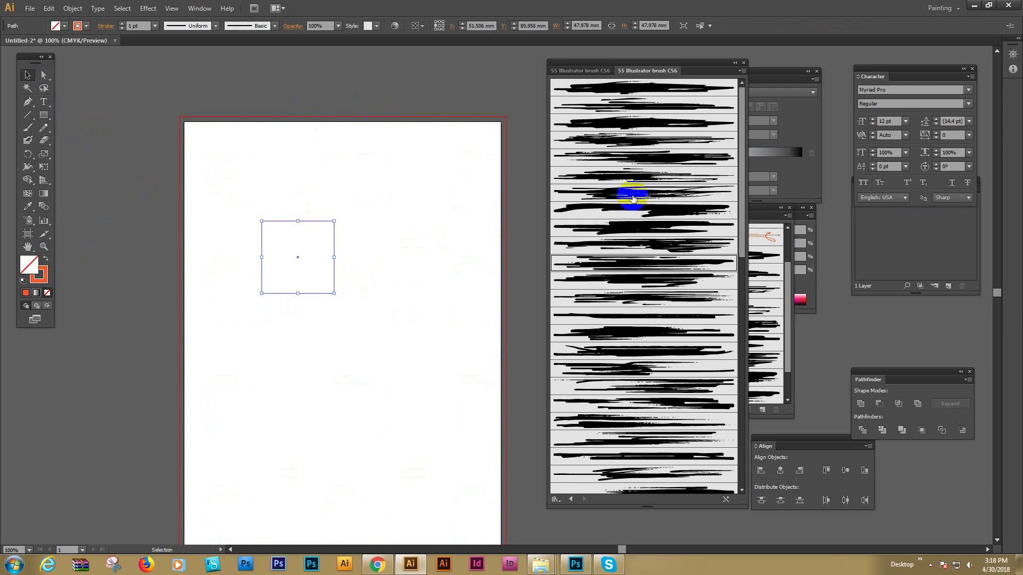
left_click(644, 227)
- Rotate the brushed square into a diamond and move it to the page's upper-left corner
mouse_move(340, 219)
left_mouse_down()
mouse_move(304, 167)
mouse_move(290, 177)
left_mouse_up()
left_click_drag(314, 228, 256, 153)
- Duplicate the diamond twice to the right and give each copy a different rough brush
left_click_drag(256, 153, 357, 167)
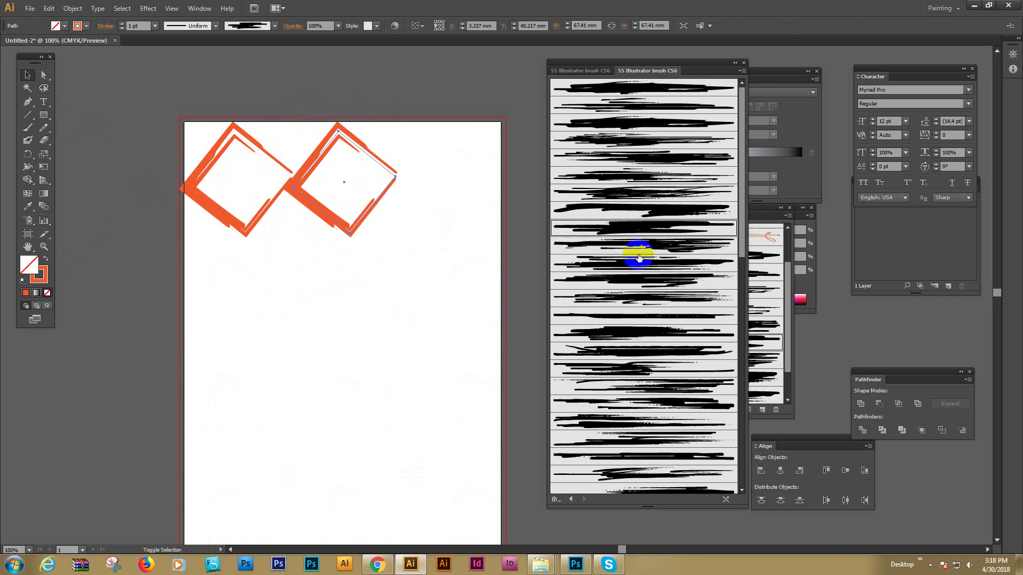
left_click(632, 263)
mouse_move(475, 224)
left_mouse_down()
mouse_move(429, 228)
mouse_move(484, 228)
left_mouse_up()
left_click(639, 283)
left_click(641, 301)
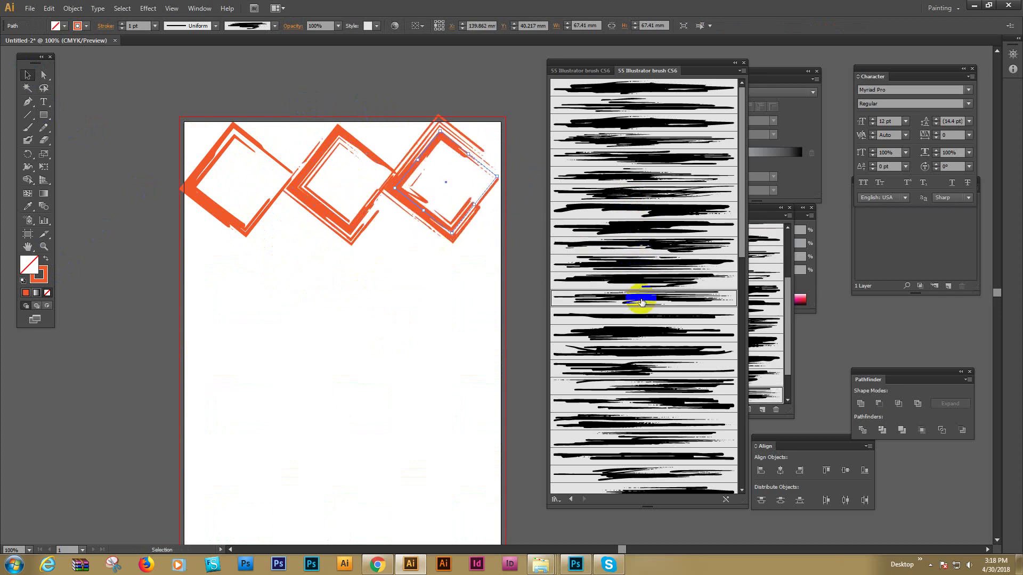
- Duplicate the row of three diamonds downward and nest the copied row beneath the first, offset to the left
left_click_drag(216, 101, 441, 255)
left_click_drag(415, 202, 418, 322)
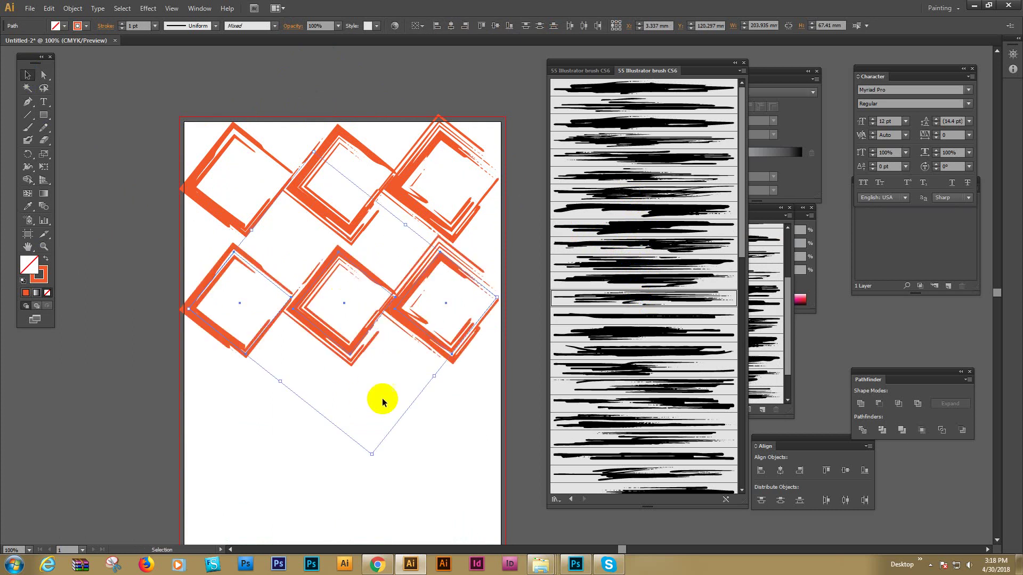
left_click(427, 394)
left_click_drag(355, 269, 344, 373)
left_click_drag(277, 284, 232, 243)
left_click(321, 307)
left_click_drag(337, 366, 298, 220)
left_click_drag(461, 267, 410, 232)
- Recolour the strokes of the first row's middle diamond to bright red and its right diamond to dark red
left_click_drag(225, 154, 225, 155)
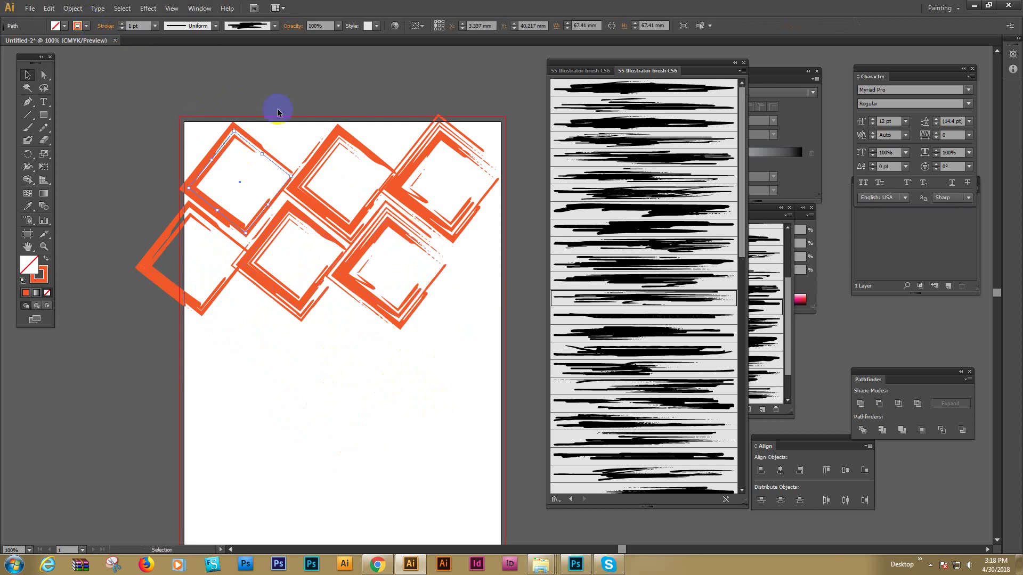
left_click(86, 25)
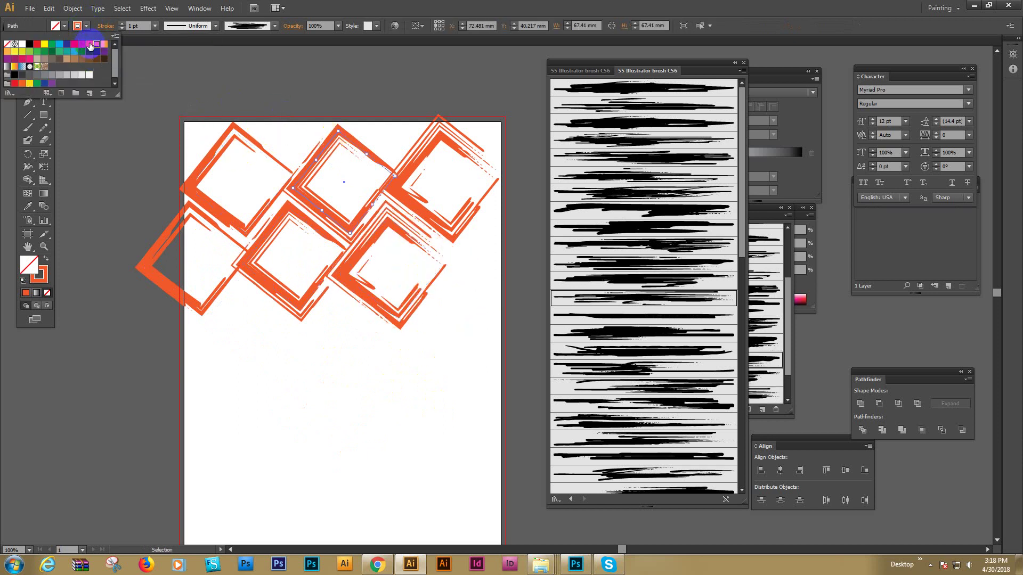
left_click(89, 44)
left_click(446, 160)
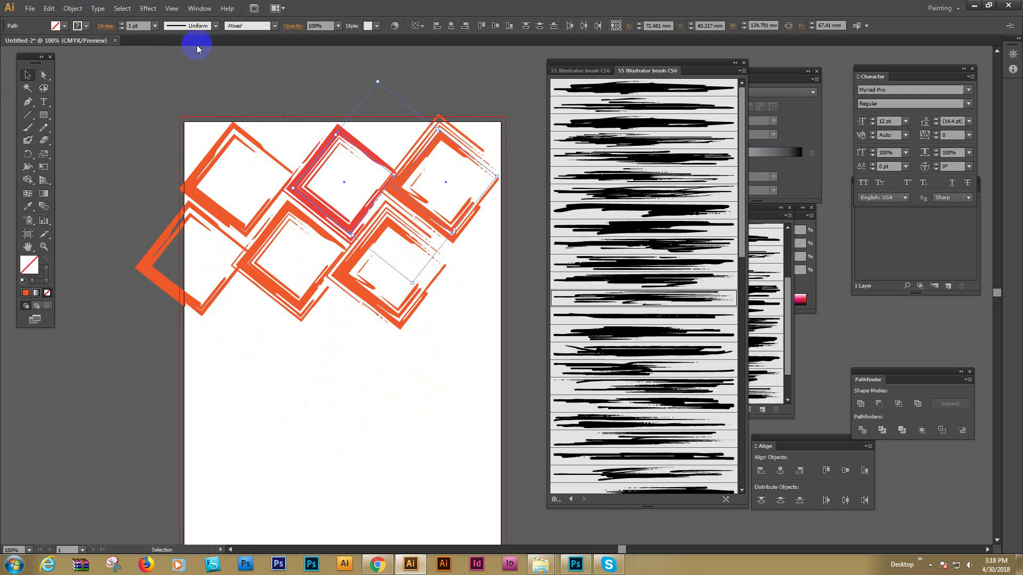
left_click(85, 27)
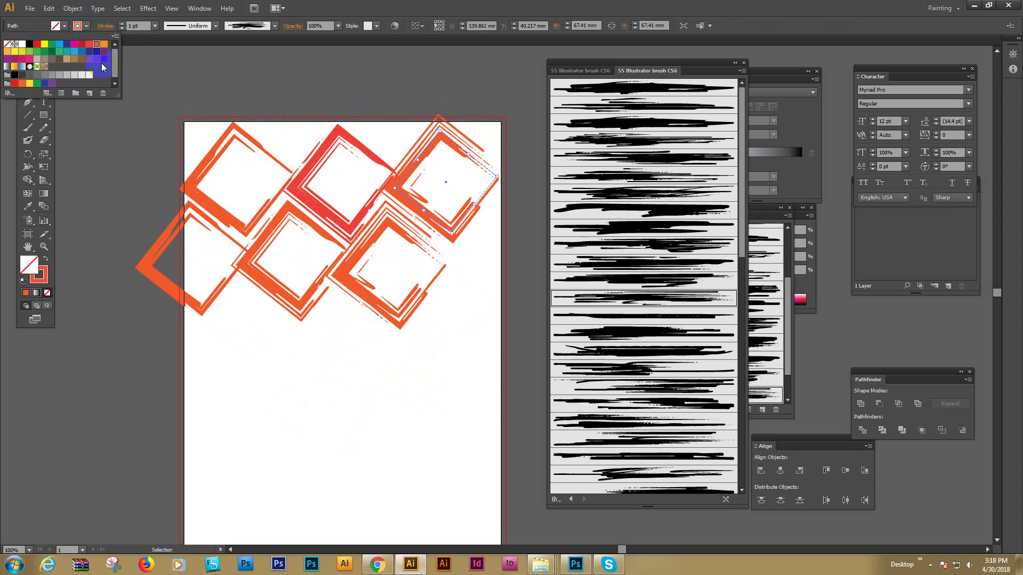
left_click(84, 46)
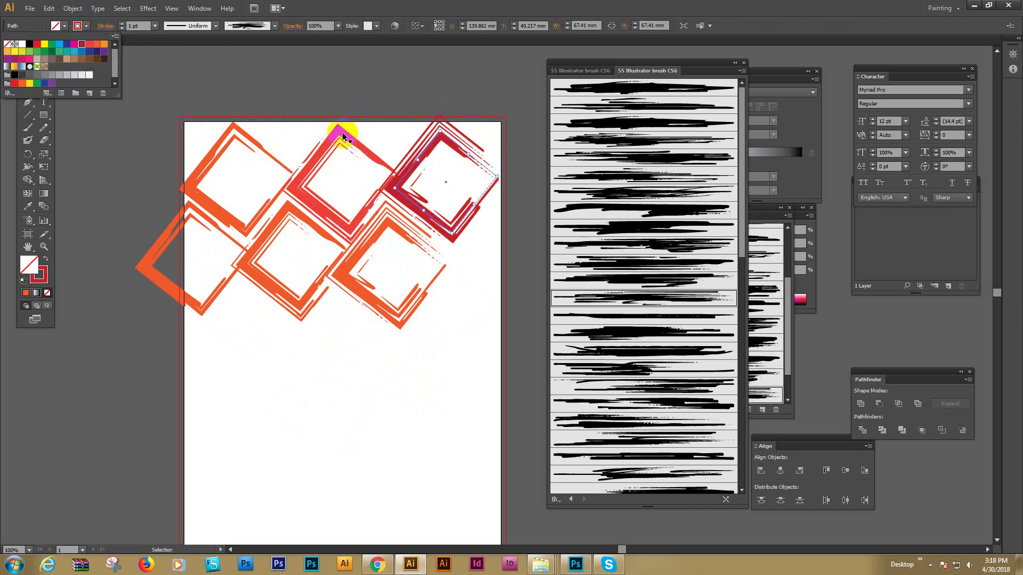
- Recolour the second row's diamond strokes from left to right as magenta, dark blue and light blue
left_click(178, 292)
left_click(85, 26)
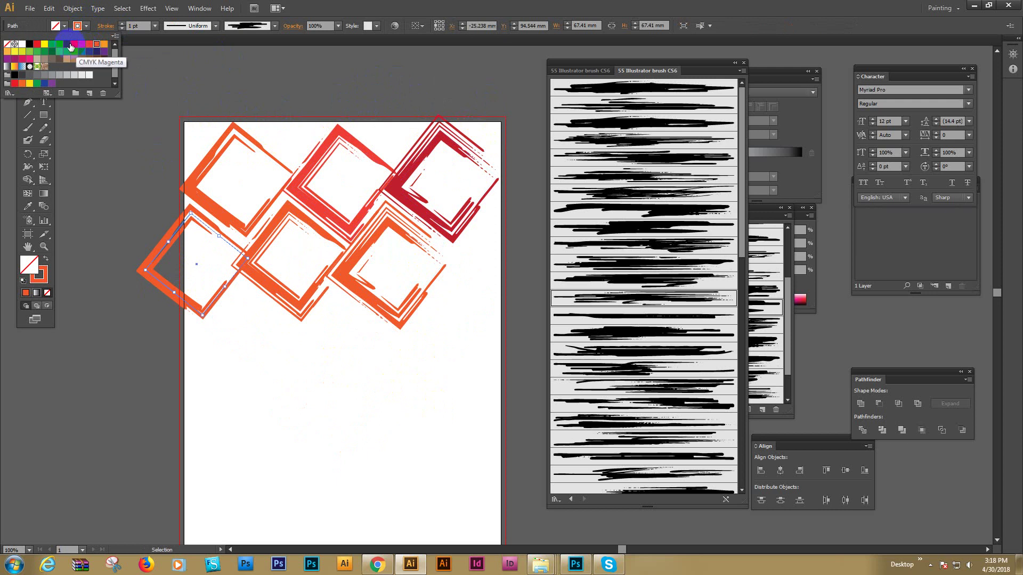
left_click(74, 47)
left_click(277, 274)
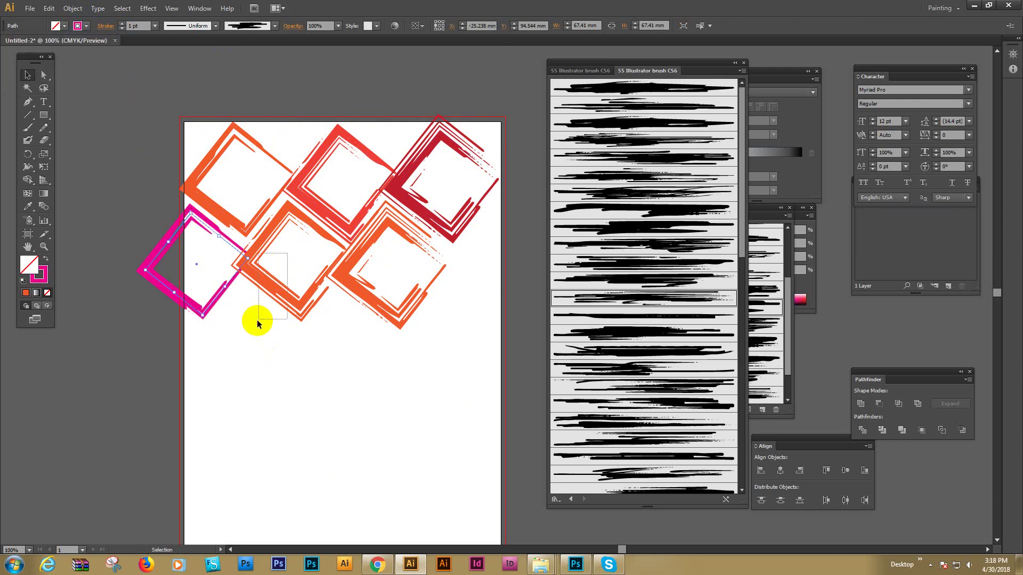
left_click(85, 26)
left_click(65, 46)
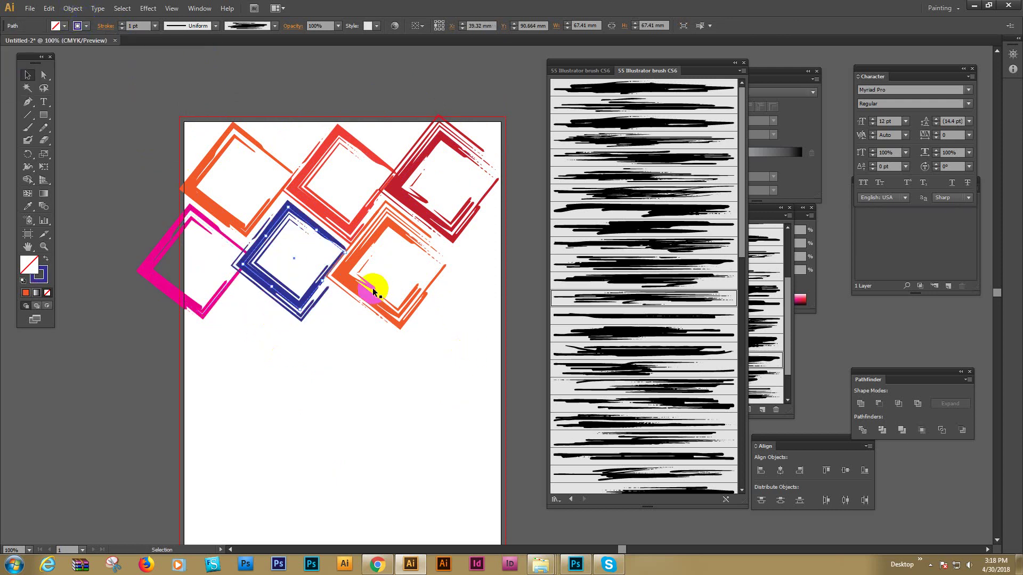
left_click_drag(347, 358, 401, 261)
left_click(78, 25)
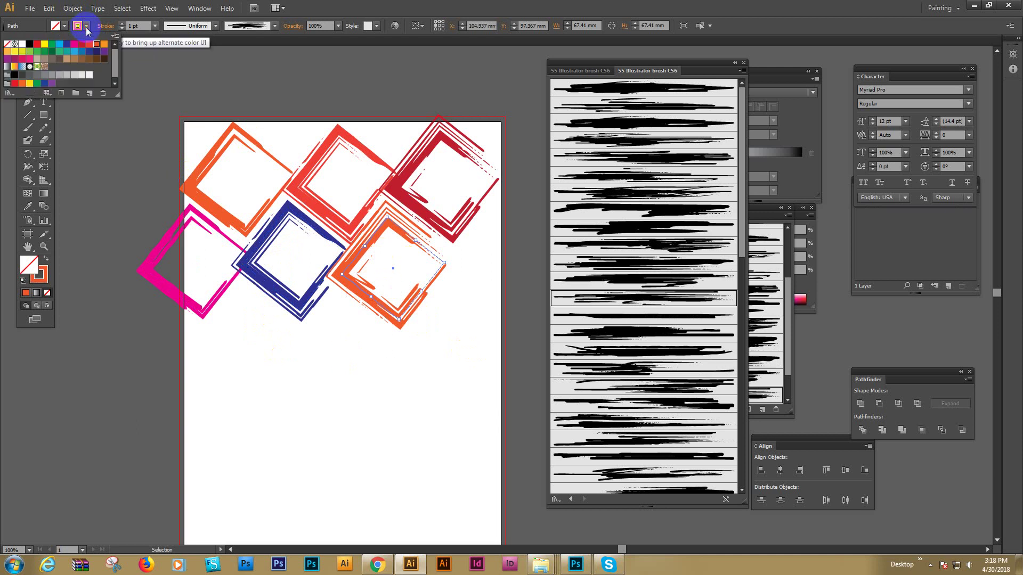
left_click(336, 409)
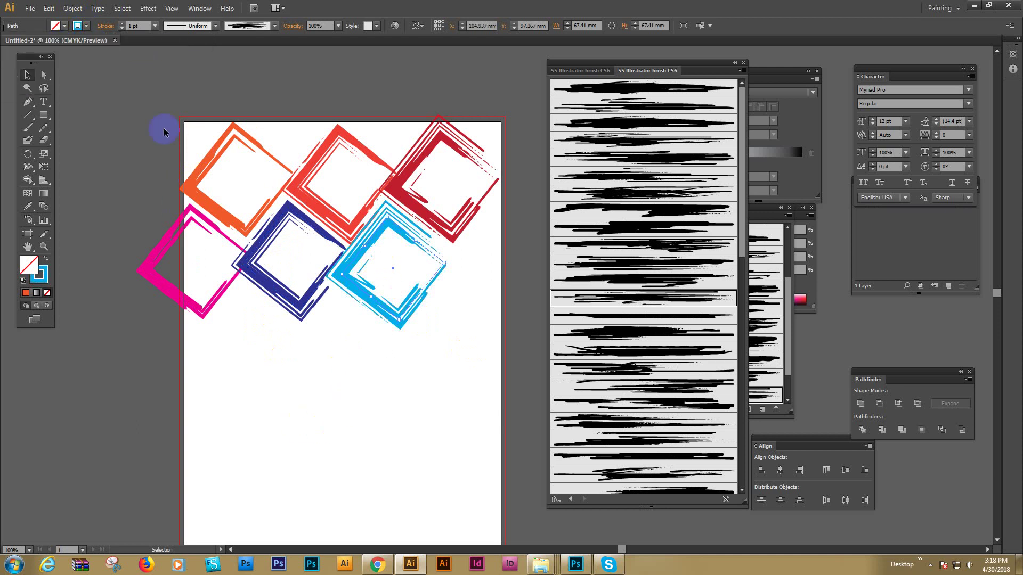
- Copy the orange diamond into a third row, nested beneath the dark blue and light blue diamonds
left_click_drag(204, 150, 461, 305)
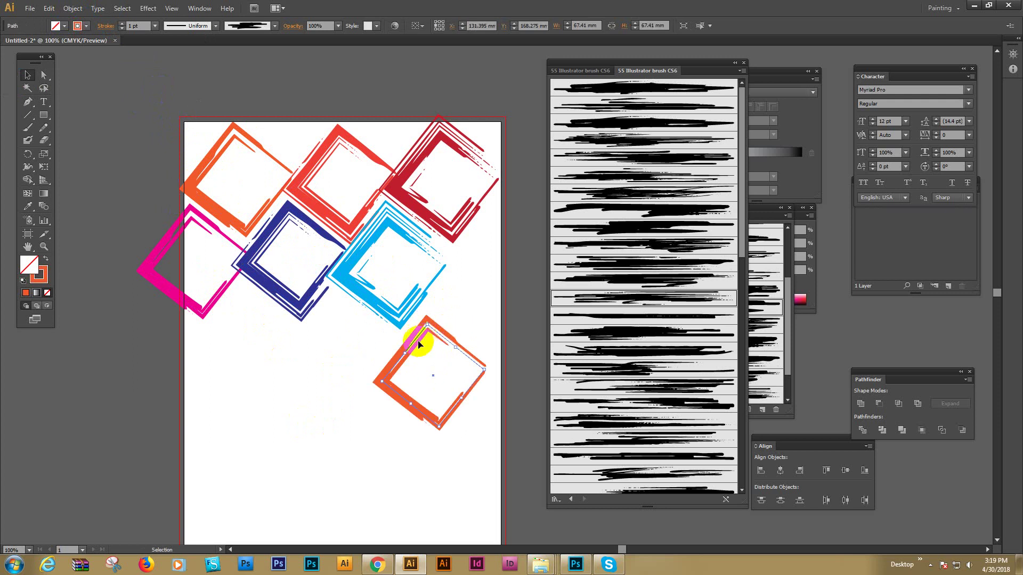
left_click_drag(409, 341, 226, 371)
left_click(478, 331)
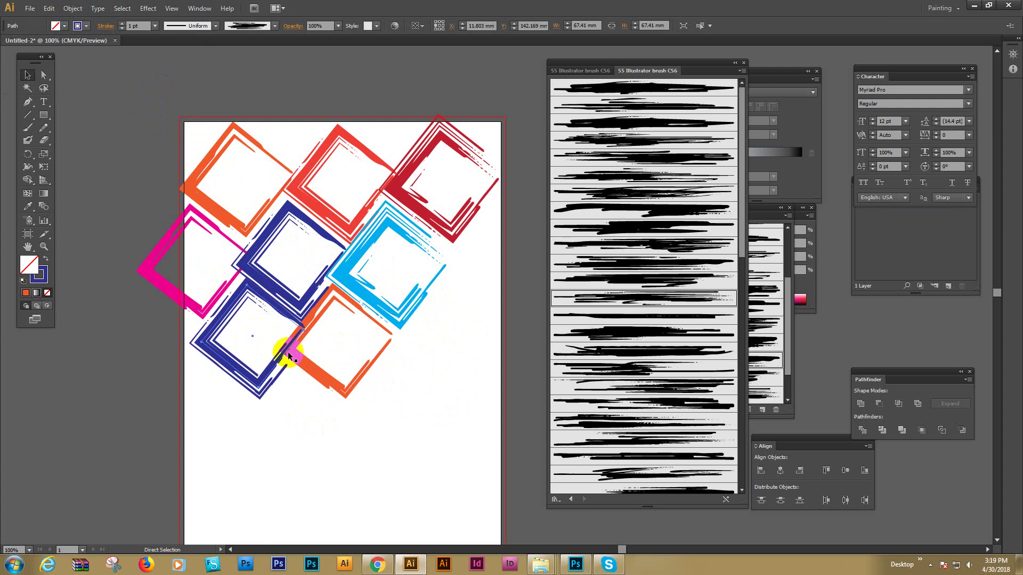
- Try the dark blue diamond copy on the other side of the third row's orange diamond and delete the copy
left_click(274, 372)
left_click_drag(263, 383, 429, 418)
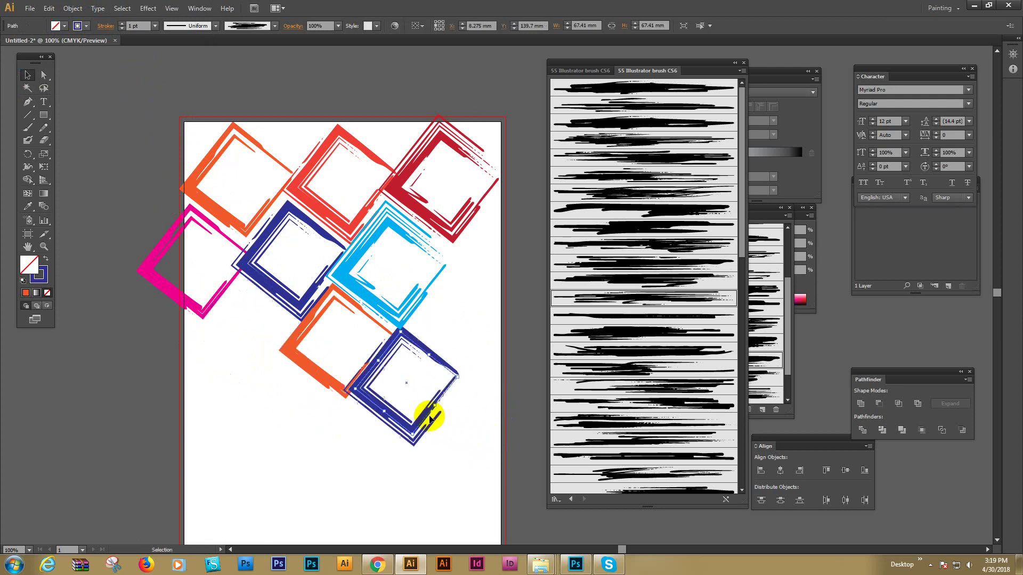
left_click(472, 322)
left_click_drag(417, 349, 467, 290)
key("Delete")
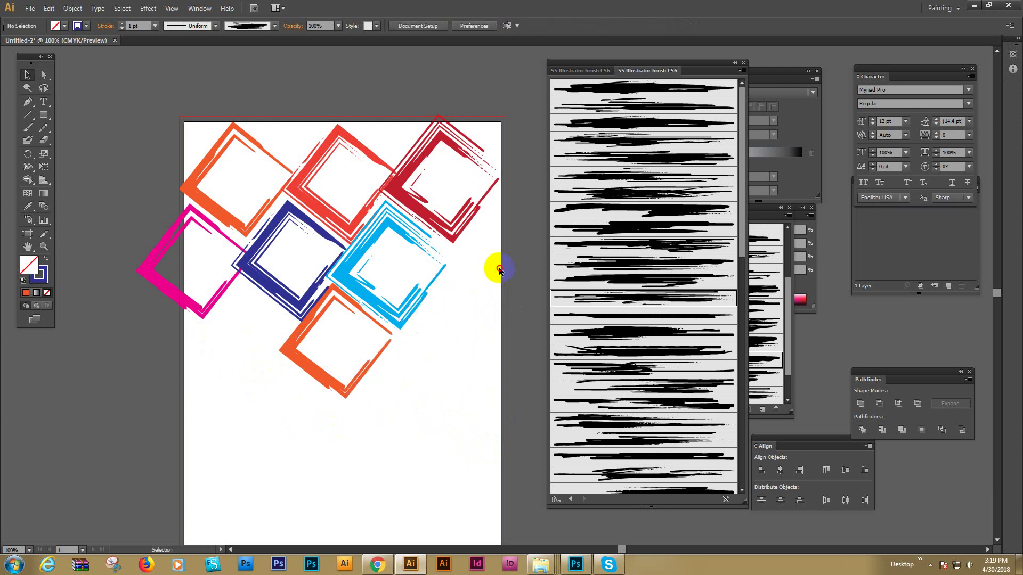
- Select all the diamonds and move them up and to the right so the first row overhangs the page's top edge
left_click_drag(153, 98, 482, 410)
left_click_drag(421, 219, 448, 138)
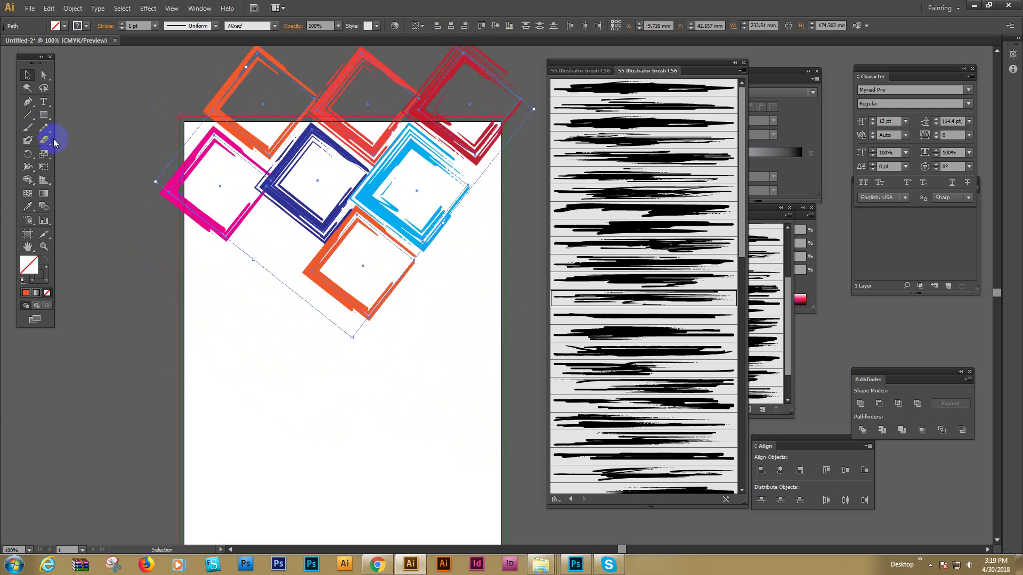
- Draw a rectangle about 210 by 140 mm over the page's upper part and clip all the diamonds to it
left_click(44, 115)
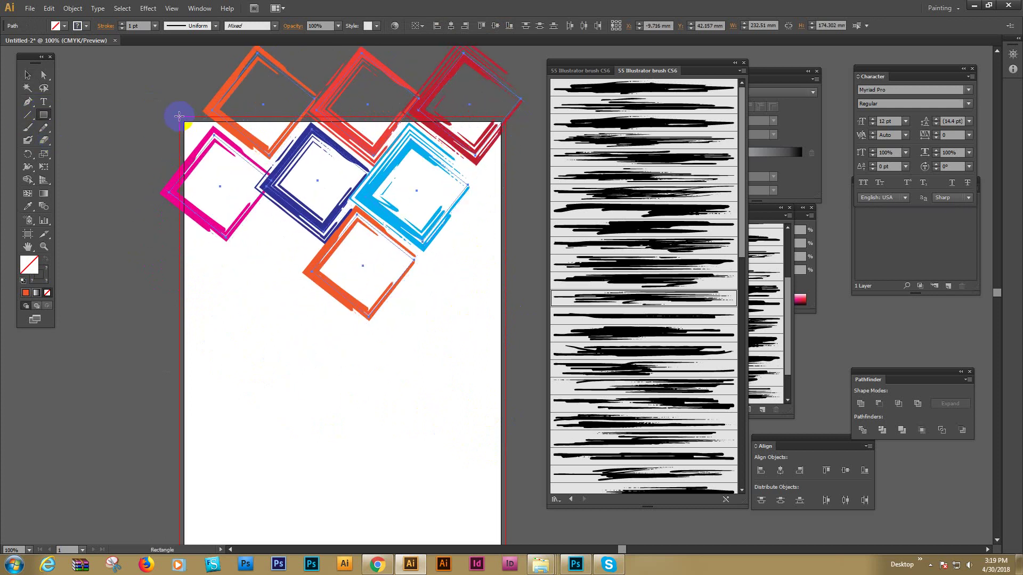
left_click_drag(184, 121, 500, 334)
left_click(27, 75)
left_click_drag(167, 88, 479, 342)
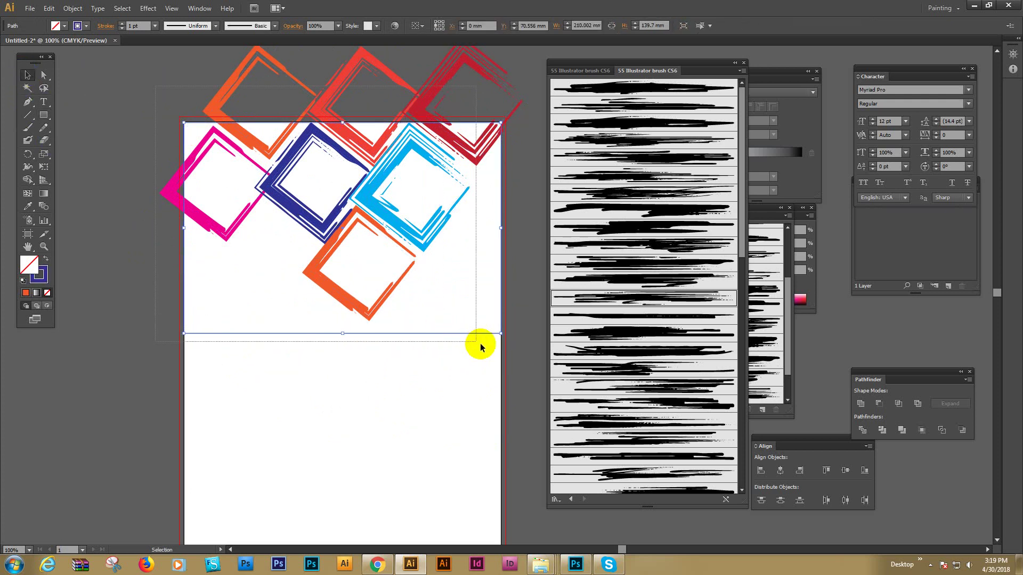
right_click(436, 260)
left_click(417, 288)
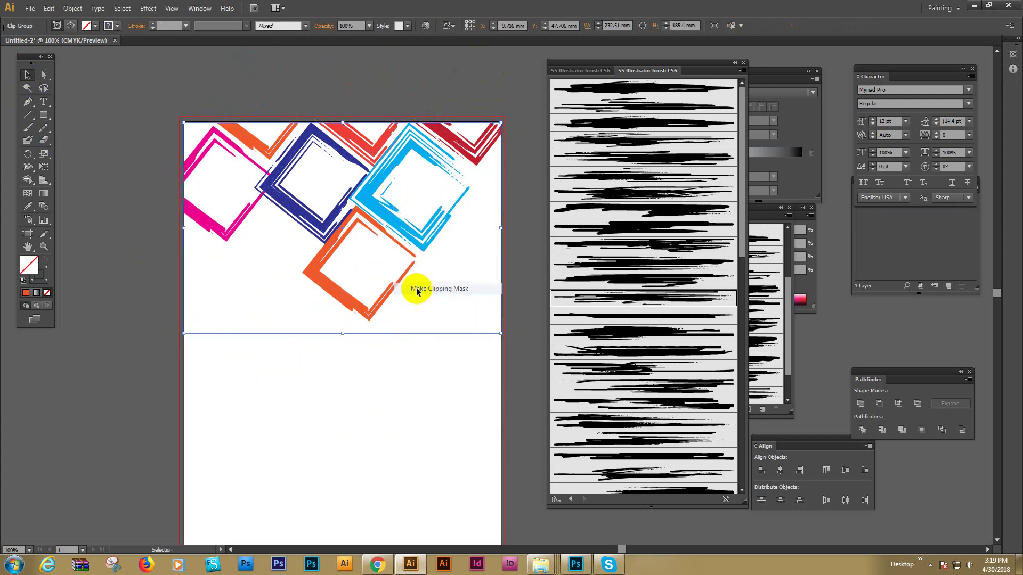
left_click(417, 370)
- Try 20% opacity on the clipped diamond group, and set it to 60%
mouse_move(343, 258)
left_mouse_down()
mouse_move(326, 162)
mouse_move(340, 263)
left_mouse_up()
left_click(382, 185)
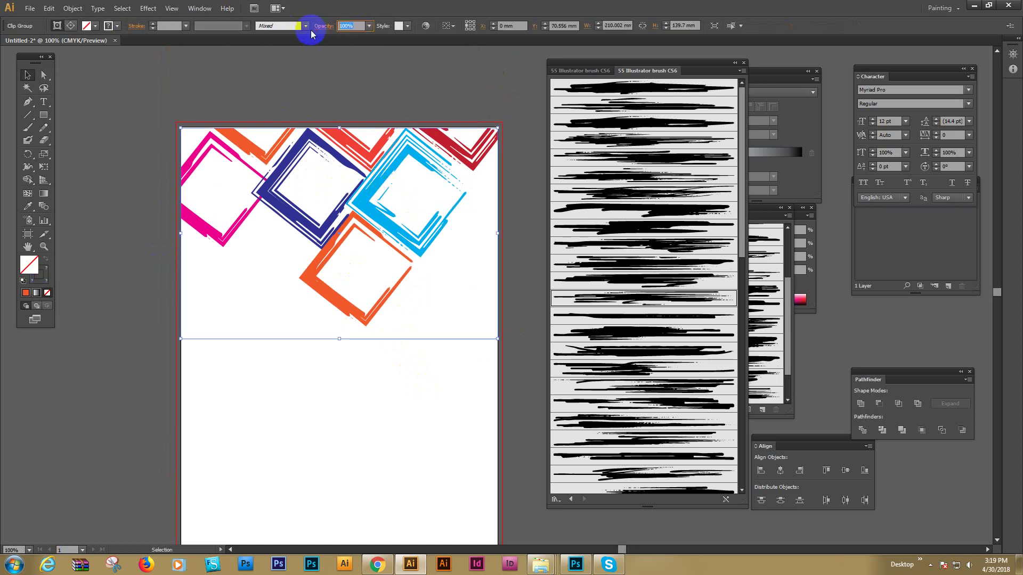
type("20")
key("Return")
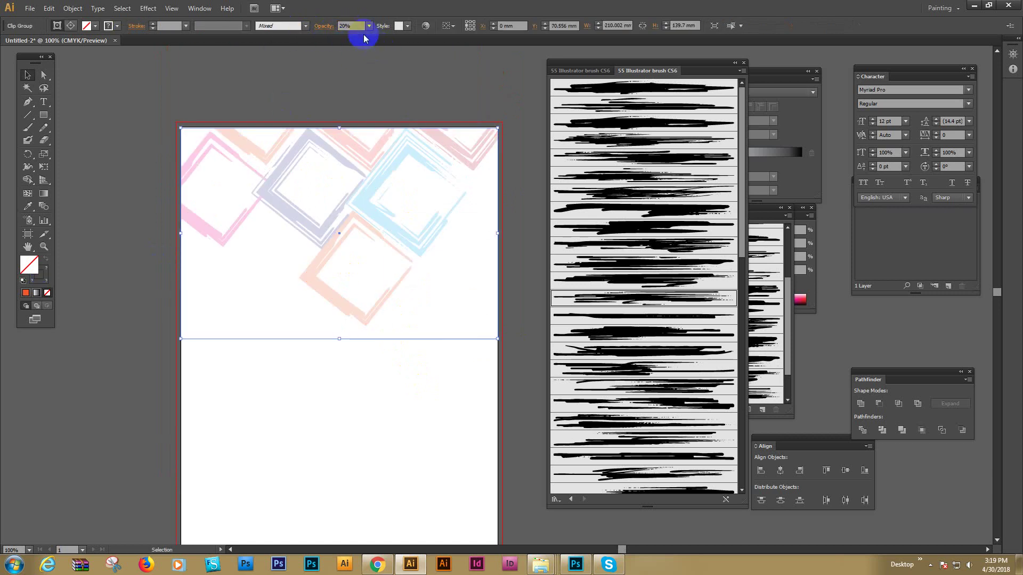
type("60")
key("Return")
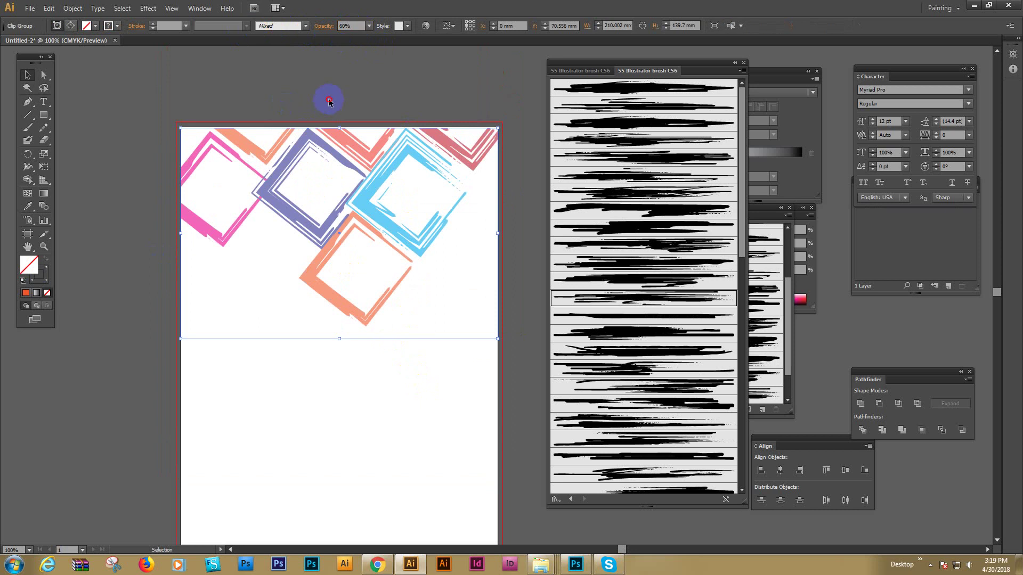
- Delete the clipped diamond group and draw a circle about 64 mm wide on the empty page
key("Delete")
mouse_move(45, 115)
left_mouse_down()
mouse_move(78, 130)
mouse_move(73, 137)
left_mouse_up()
left_click_drag(324, 281, 423, 378)
- Try several different library brushes on the circle's dark blue stroke
left_click(662, 246)
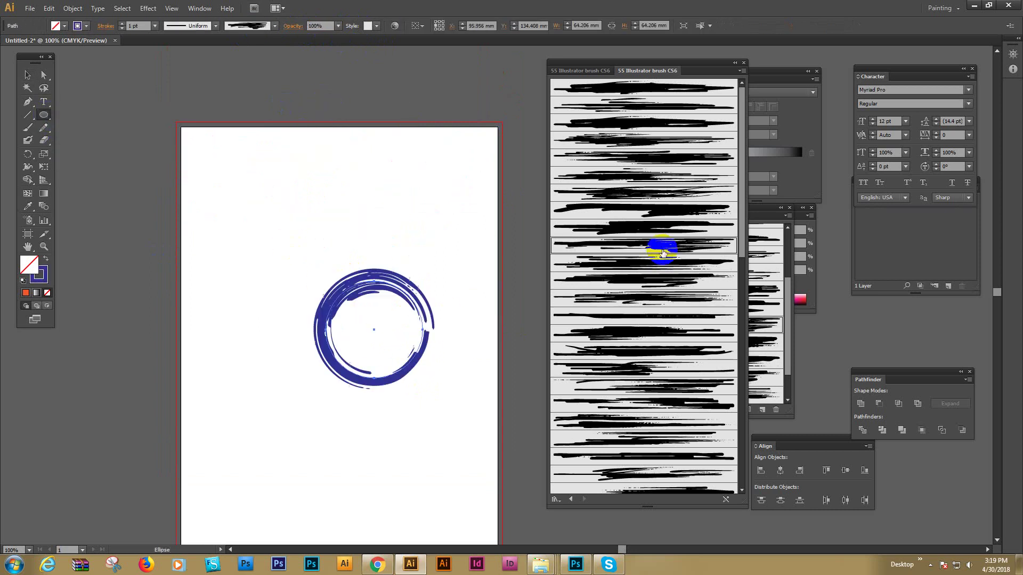
left_click(647, 177)
left_click(652, 144)
left_click(645, 158)
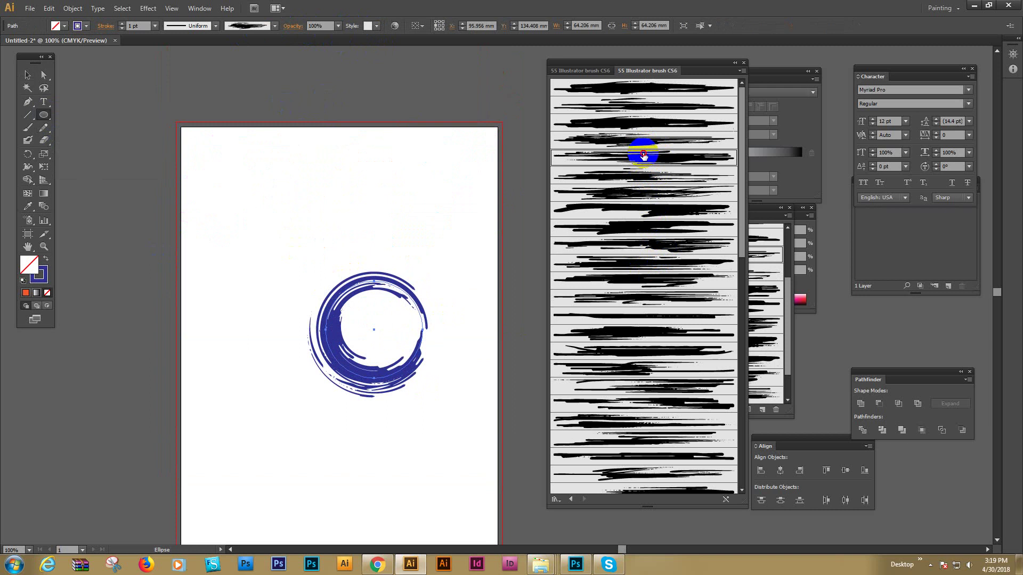
left_click(661, 350)
left_click(664, 385)
left_click(674, 416)
- Delete the circle and draw a five-pointed star about 48 mm wide near the page's centre
left_click_drag(368, 267, 363, 218)
left_click(28, 78)
key("Delete")
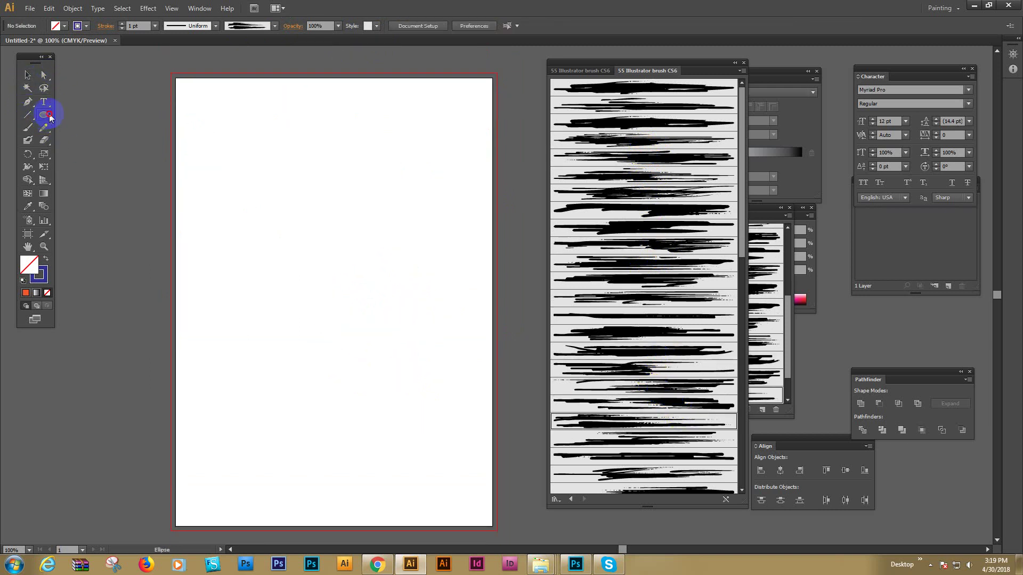
mouse_move(49, 116)
left_mouse_down()
mouse_move(94, 151)
mouse_move(93, 165)
left_mouse_up()
mouse_move(339, 269)
left_mouse_down()
mouse_move(354, 271)
mouse_move(362, 300)
left_mouse_up()
left_click(29, 75)
- Apply a series of different library brushes to the small star's outline
left_click(669, 222)
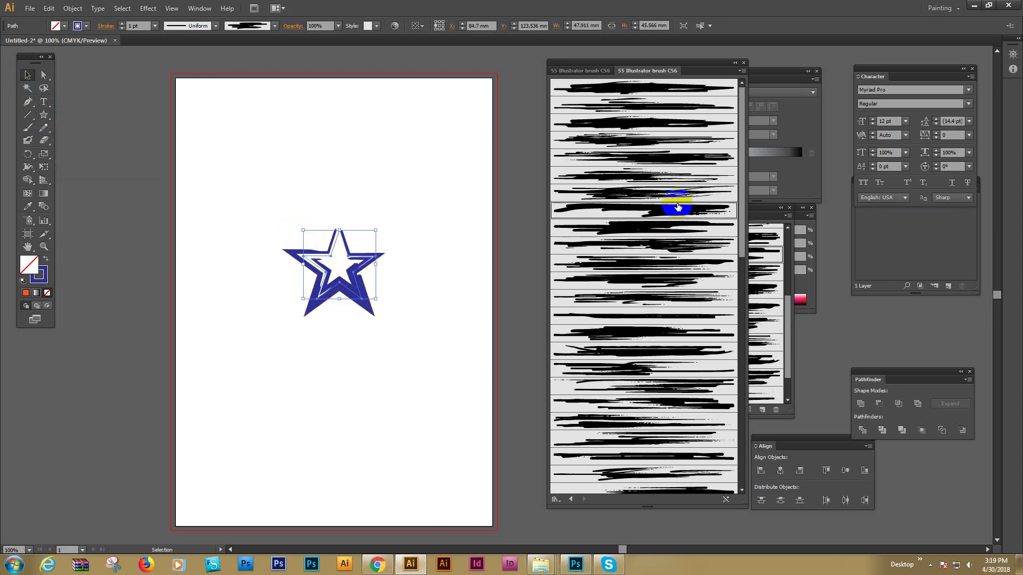
left_click(679, 210)
left_click(656, 170)
left_click(676, 346)
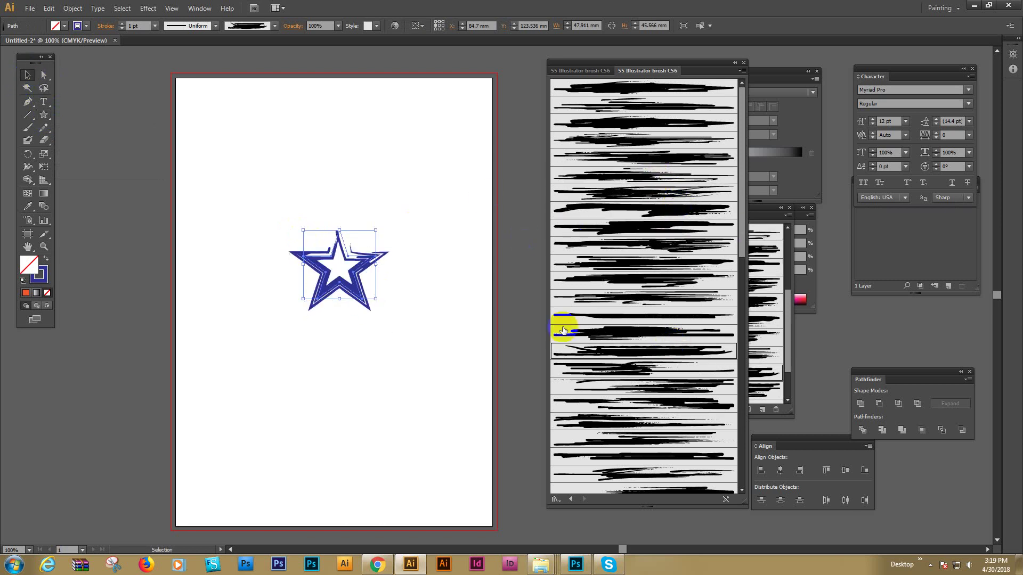
- Enlarge the star from its centre to about 143 mm wide and try more library brushes on it
left_click_drag(376, 263, 448, 264)
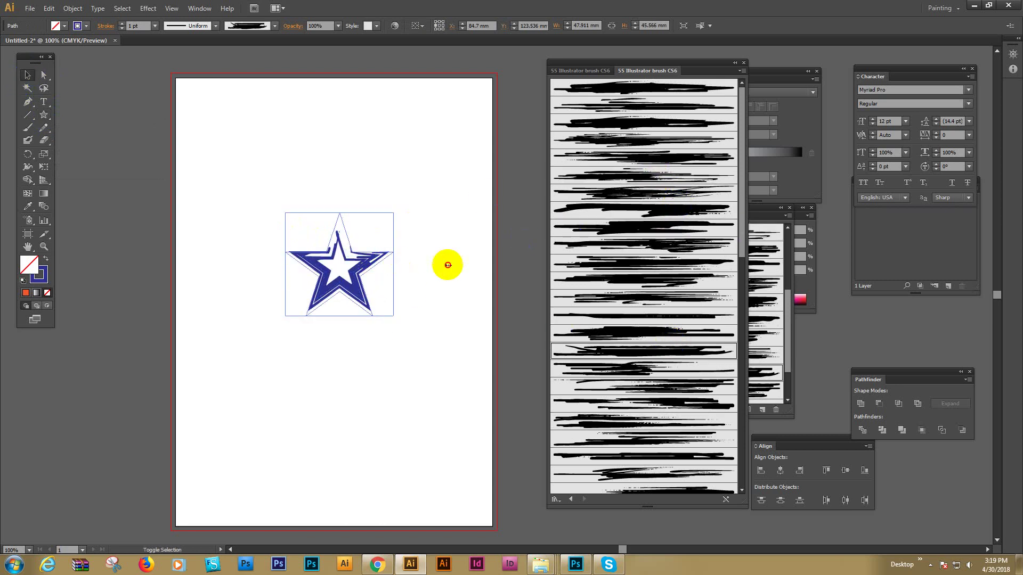
left_click(659, 369)
scroll(660, 371, "down", 3)
left_click(661, 381)
left_click(661, 397)
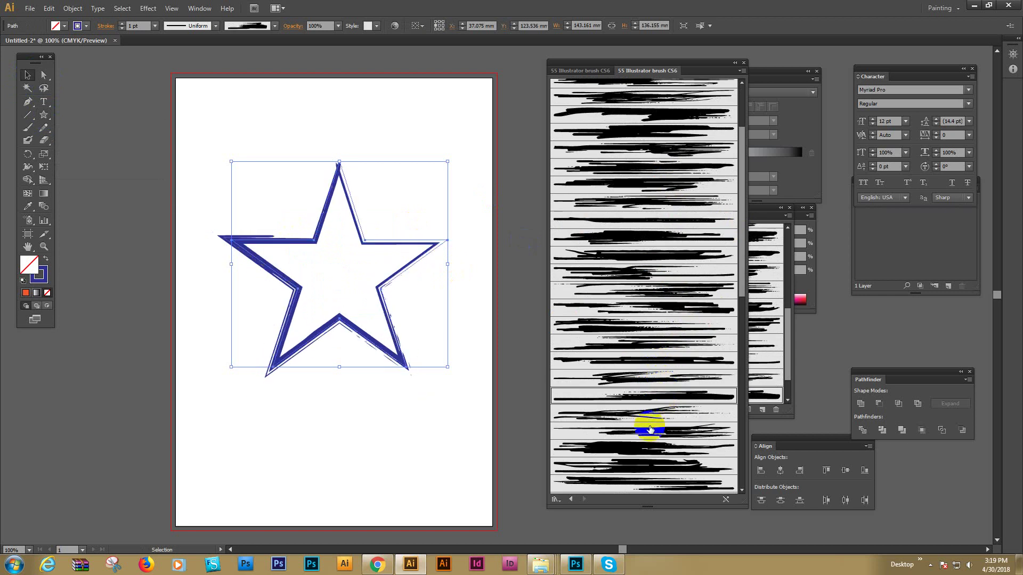
left_click(647, 427)
- Delete the star and draw a 210 by 297 mm rectangle covering the whole page
key("Delete")
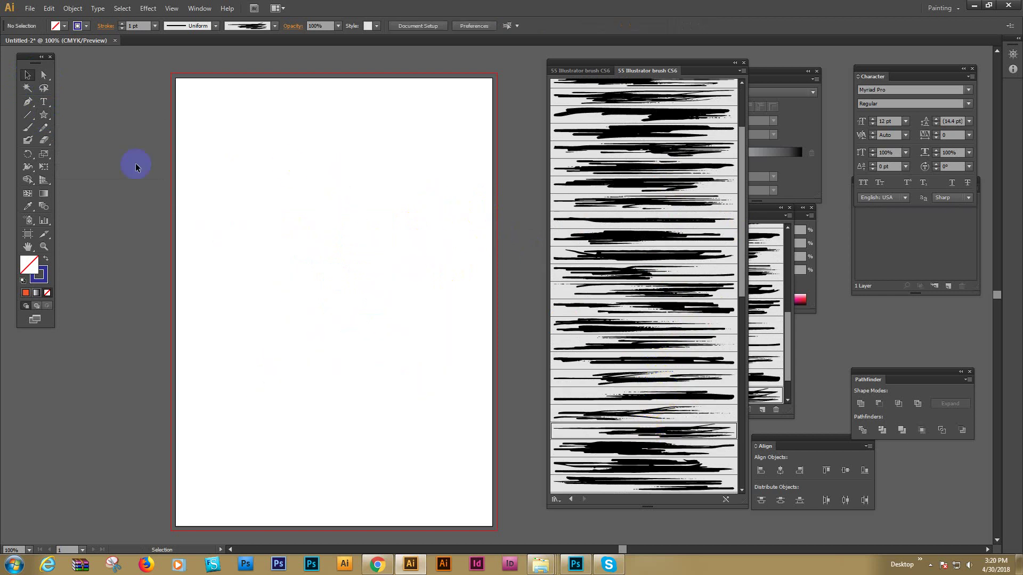
left_click_drag(45, 114, 76, 110)
left_click_drag(180, 59, 497, 509)
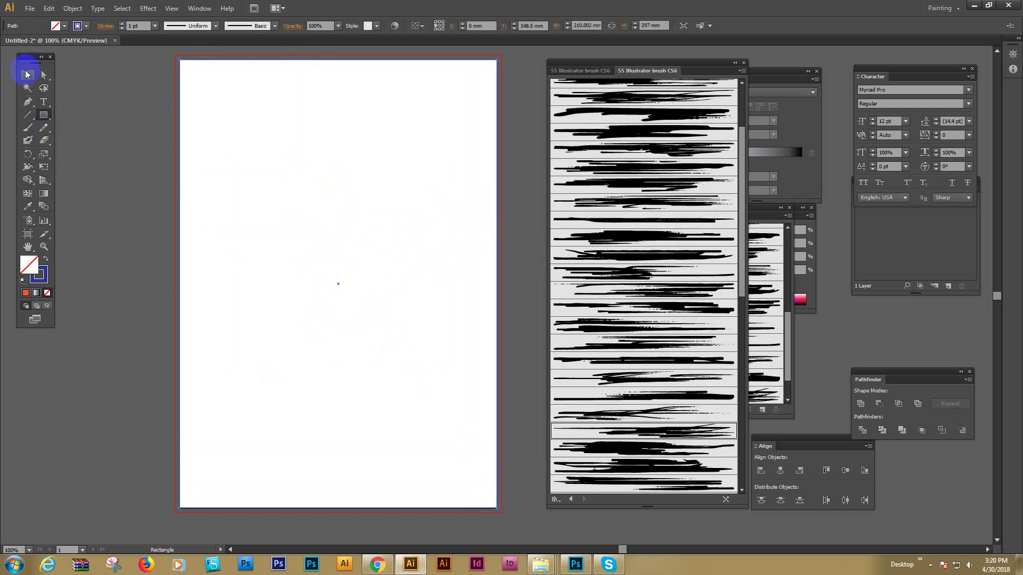
left_click(27, 75)
- Try various library brushes on the page-sized rectangle, ending with one that gives a dense multi-line frame
left_click(631, 326)
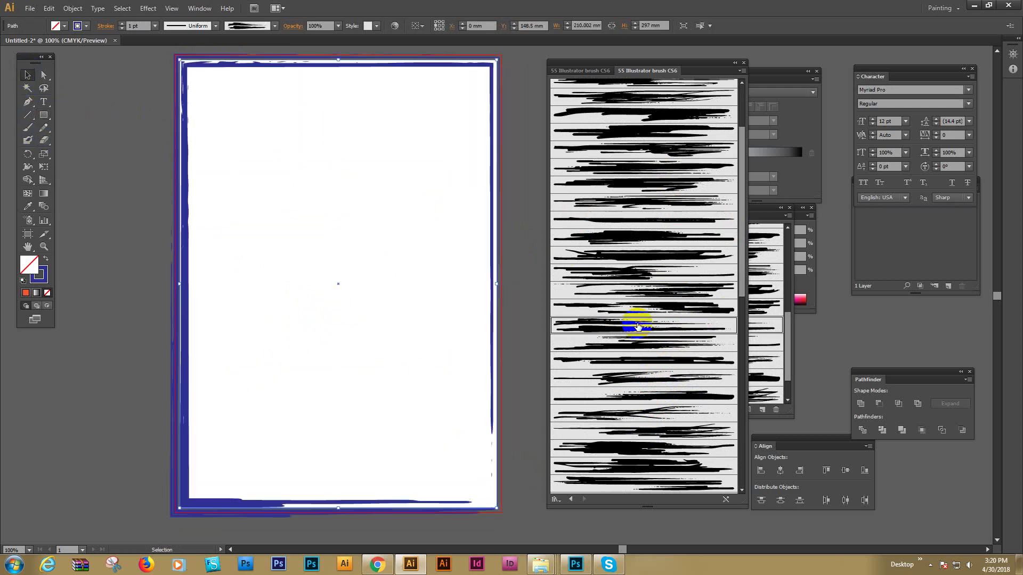
left_click(651, 292)
left_click(624, 254)
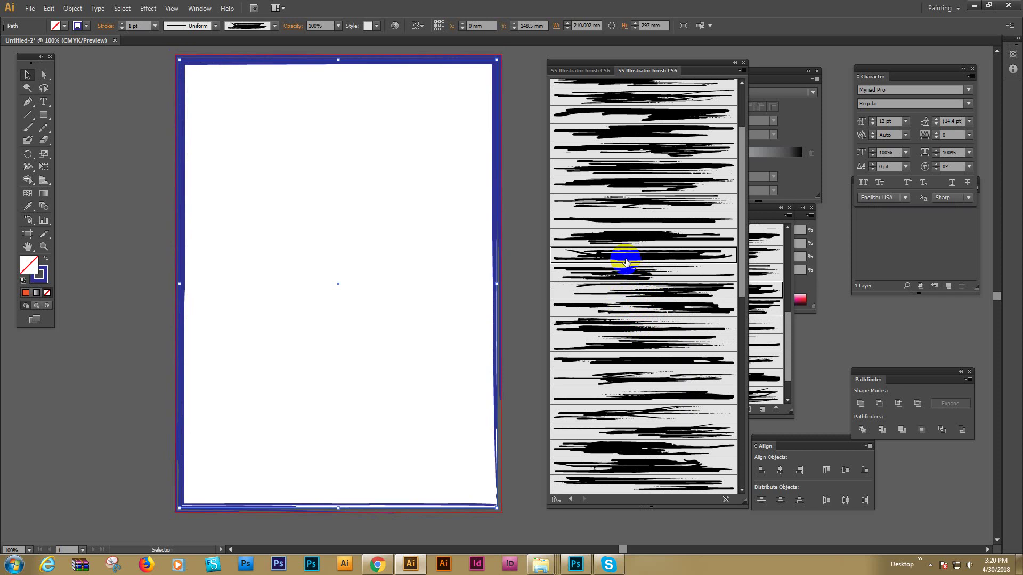
left_click(660, 226)
scroll(674, 389, "down", 4)
left_click(650, 321)
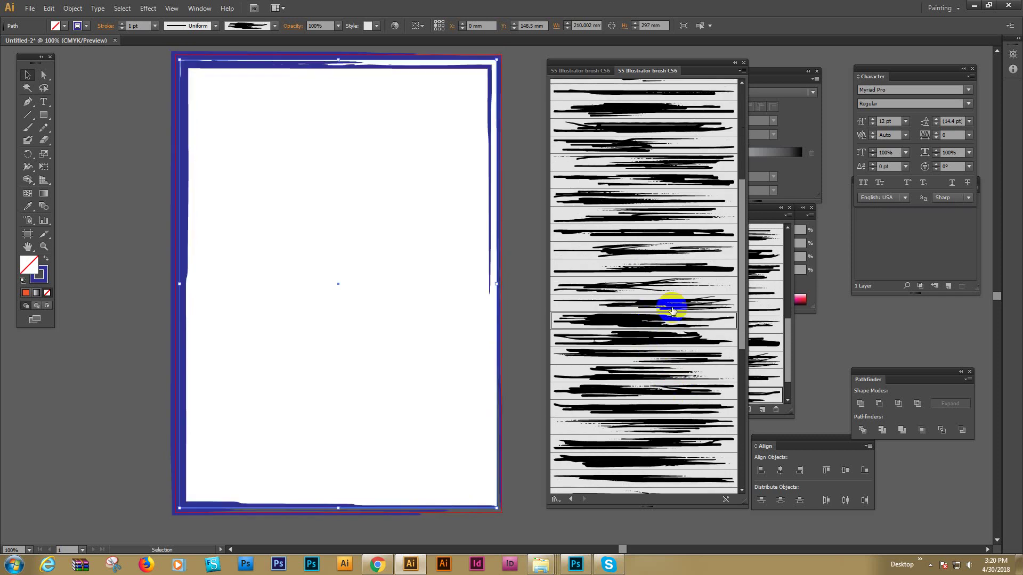
left_click(659, 261)
left_click(674, 180)
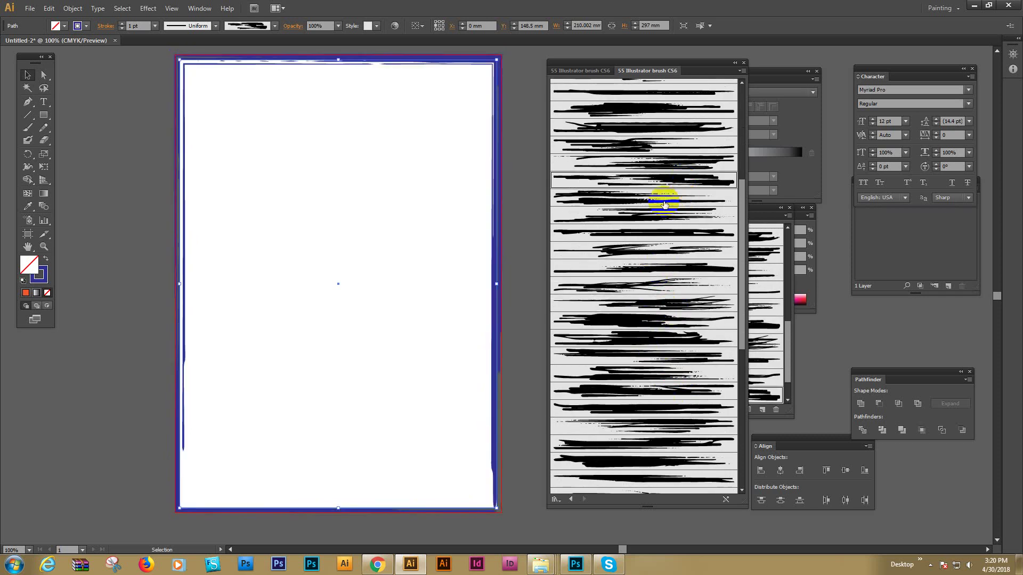
left_click(662, 128)
scroll(647, 179, "up", 3)
left_click(651, 139)
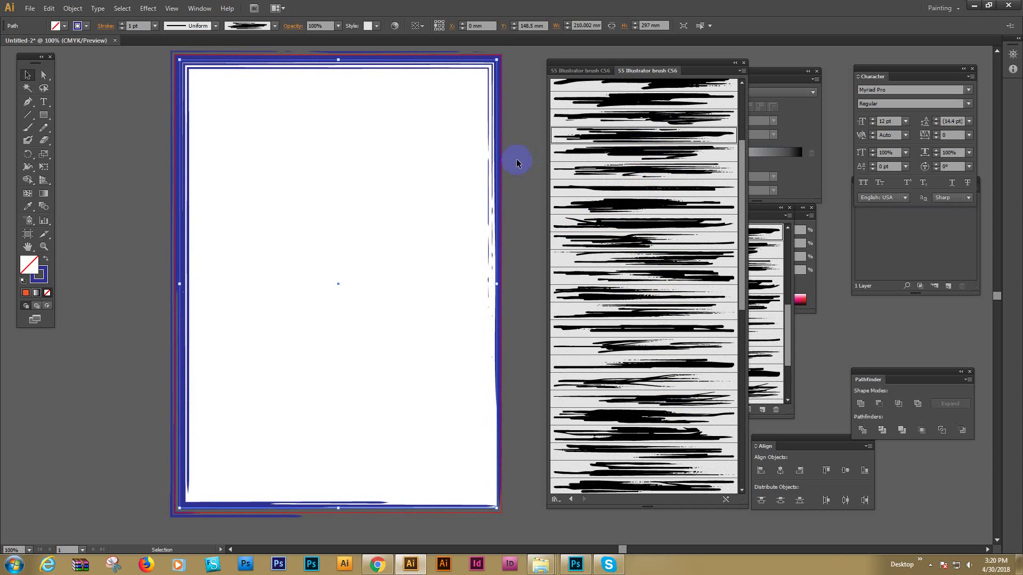
- Duplicate the page frame, turn the copy around, give it another brush and move it back over the original
left_click(491, 219)
left_click_drag(463, 233, 471, 300)
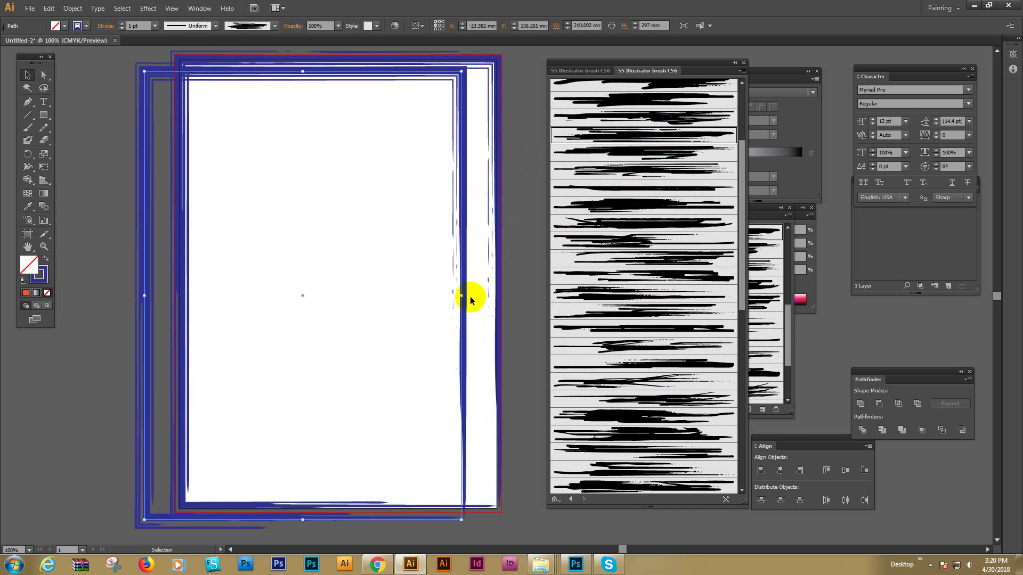
left_click_drag(153, 296, 170, 301)
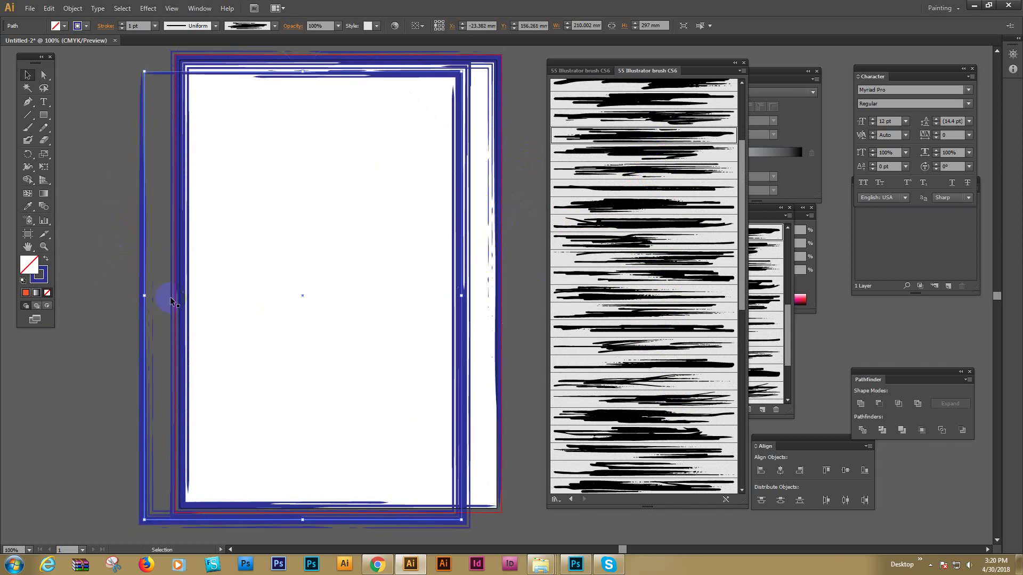
left_click(627, 241)
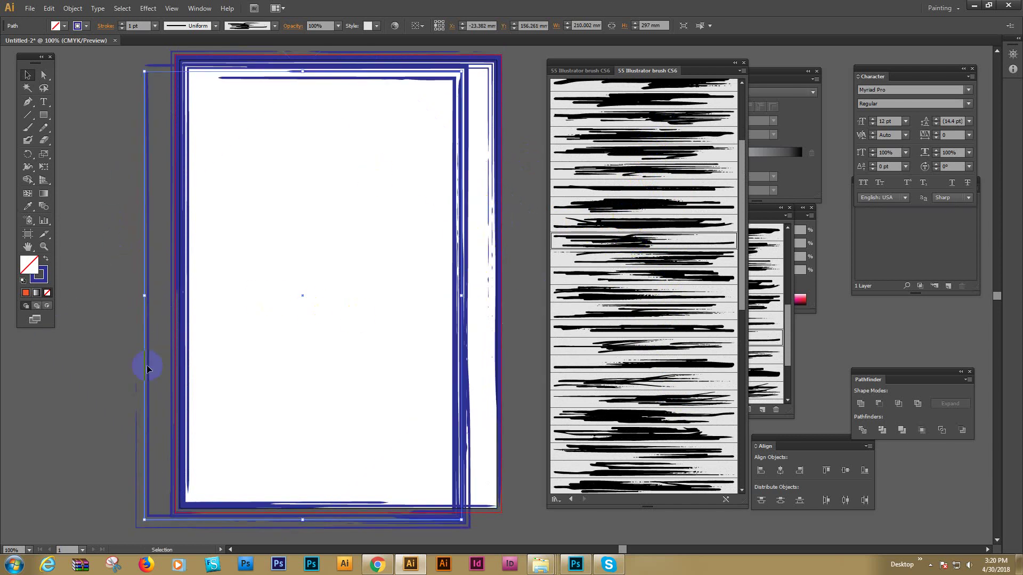
left_click_drag(147, 368, 184, 355)
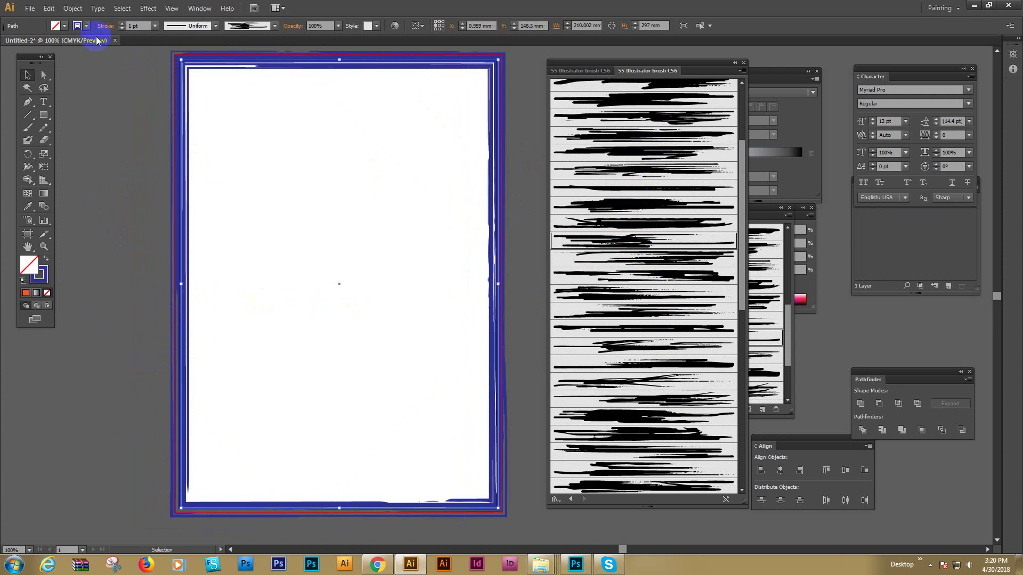
- Recolour the copied frame's stroke magenta and try further library brushes on it, ending with a wide, ragged one
left_click(78, 26)
left_click(74, 45)
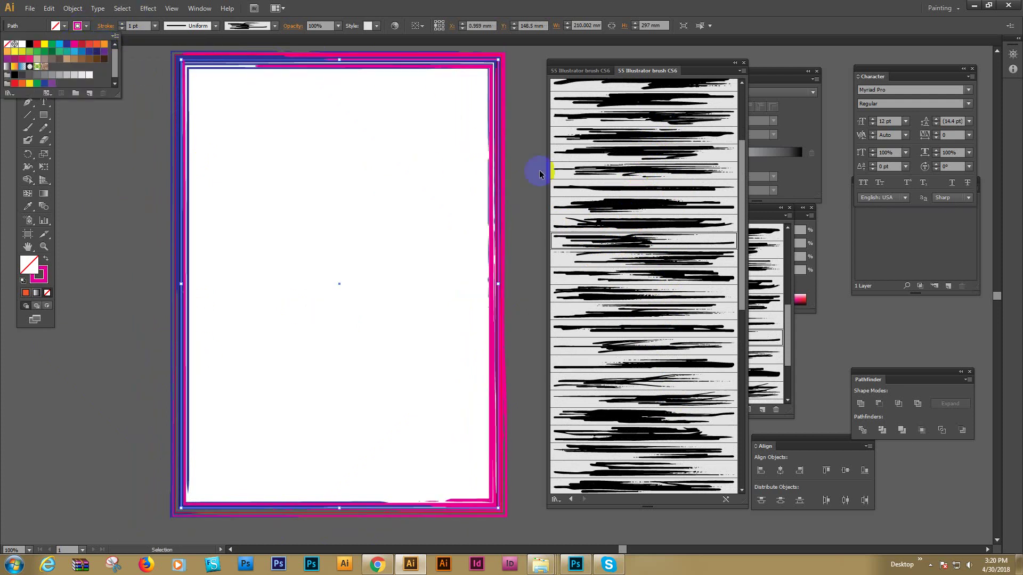
left_click(655, 118)
scroll(664, 137, "up", 3)
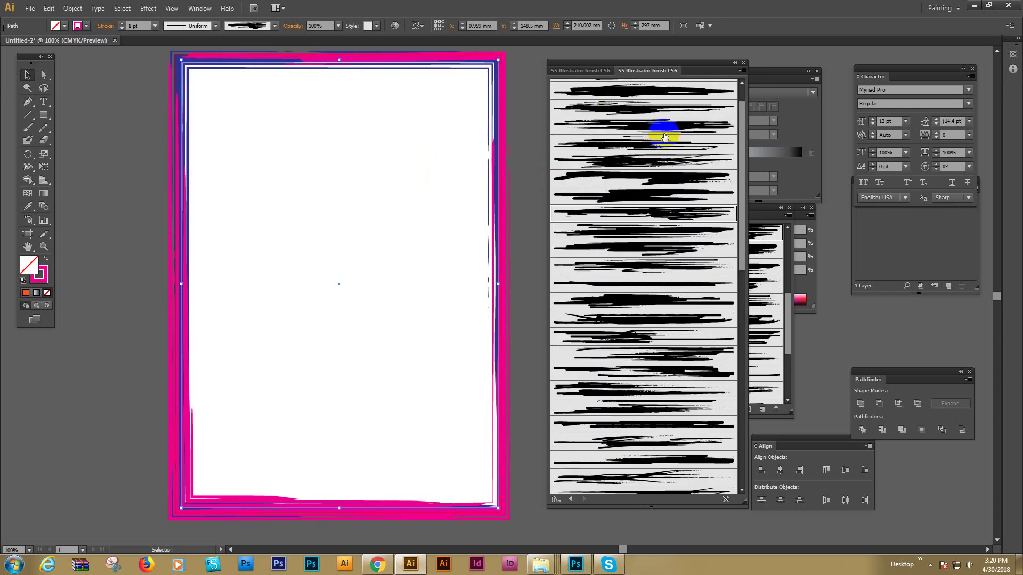
left_click(654, 128)
left_click(650, 110)
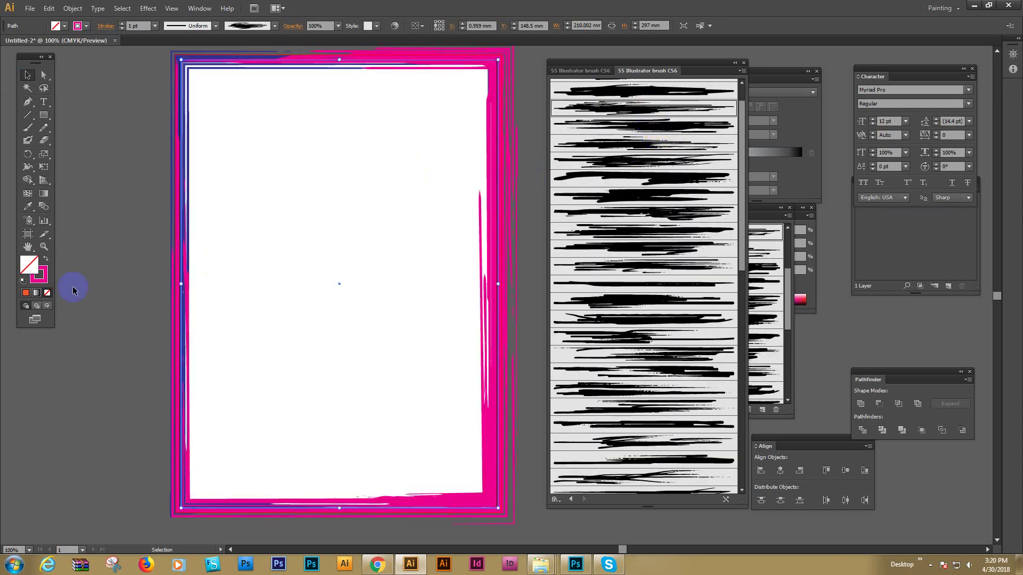
- Select both overlapping page frames, shift them off the page's edge and delete them
left_click(123, 252)
key("ctrl+minus")
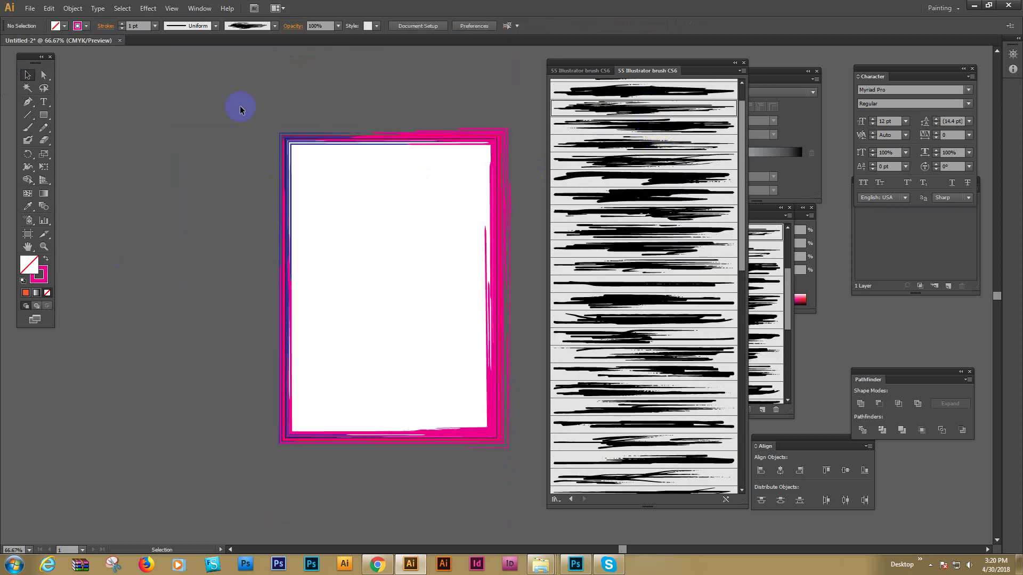
left_click(486, 407)
left_click_drag(465, 393, 425, 389)
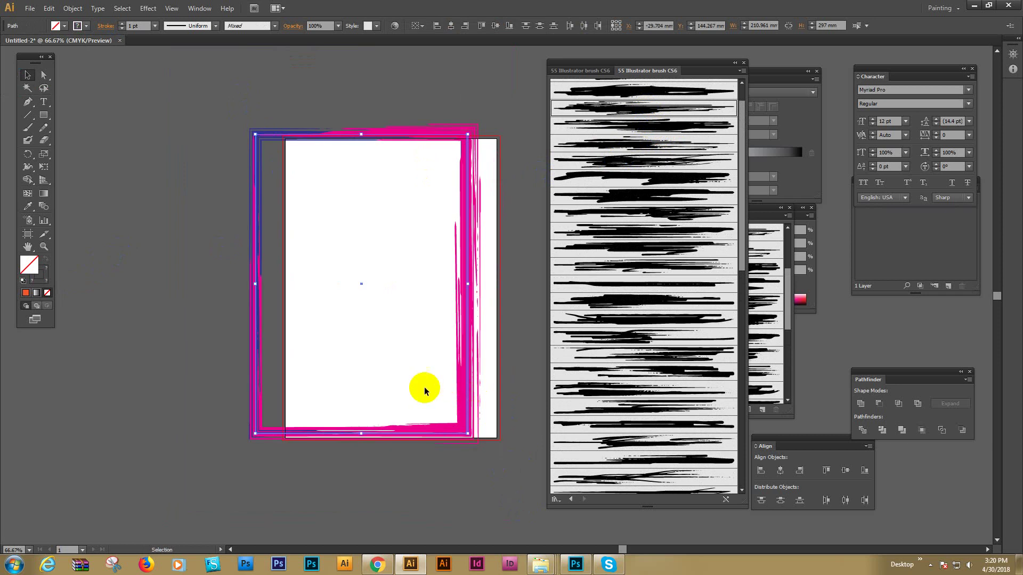
key("Delete")
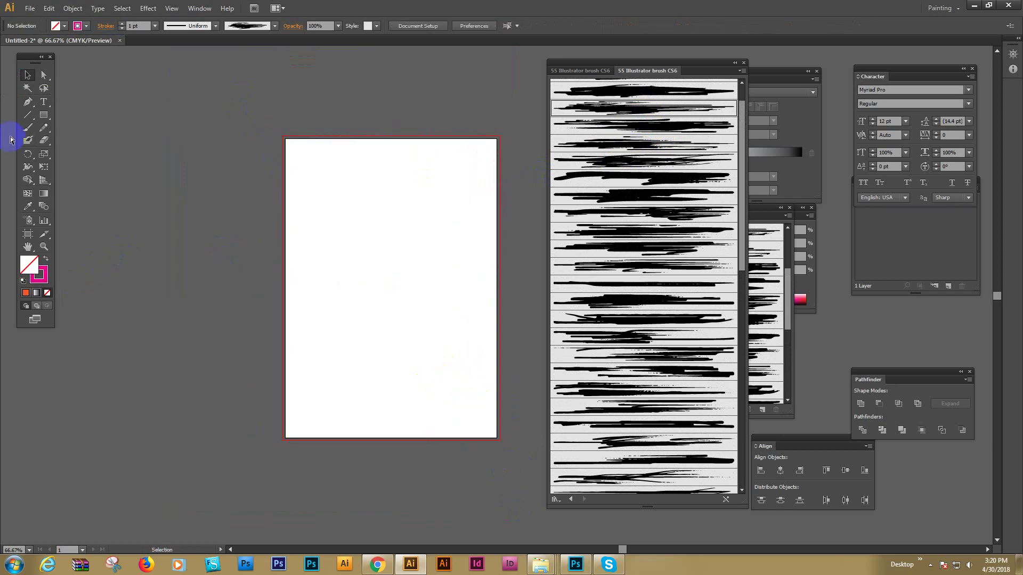
- Paint a cluster of magenta Paintbrush strokes slanting from upper right to lower left across the page's middle
key("ctrl+plus")
key("ctrl+plus")
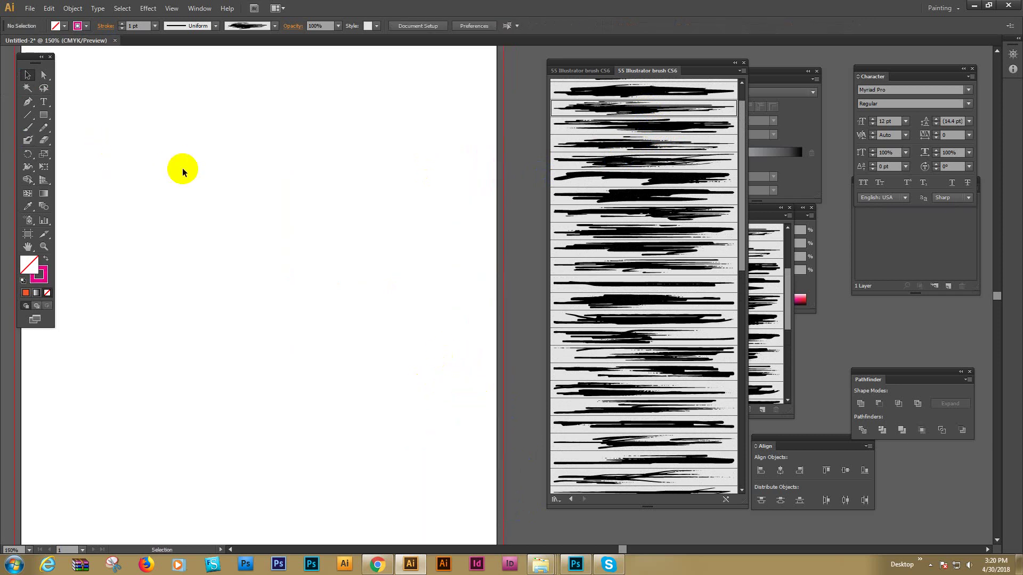
key("ctrl+minus")
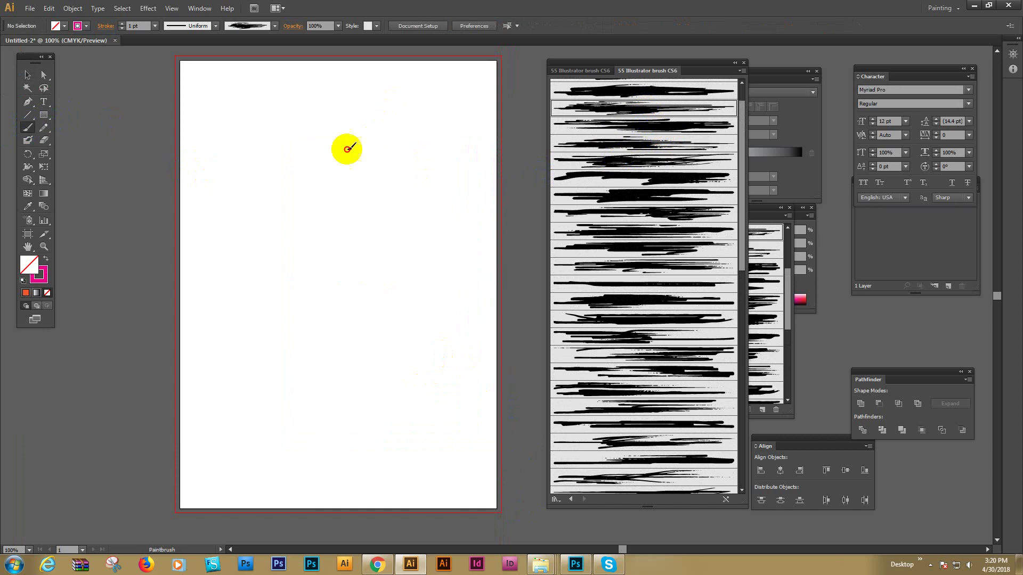
mouse_move(347, 146)
left_mouse_down()
mouse_move(261, 284)
mouse_move(393, 141)
mouse_move(286, 314)
mouse_move(416, 154)
mouse_move(238, 334)
mouse_move(371, 156)
mouse_move(398, 211)
mouse_move(360, 256)
mouse_move(428, 221)
mouse_move(378, 297)
mouse_move(444, 212)
mouse_move(339, 376)
mouse_move(425, 284)
mouse_move(385, 334)
mouse_move(313, 447)
left_mouse_up()
left_click(655, 219)
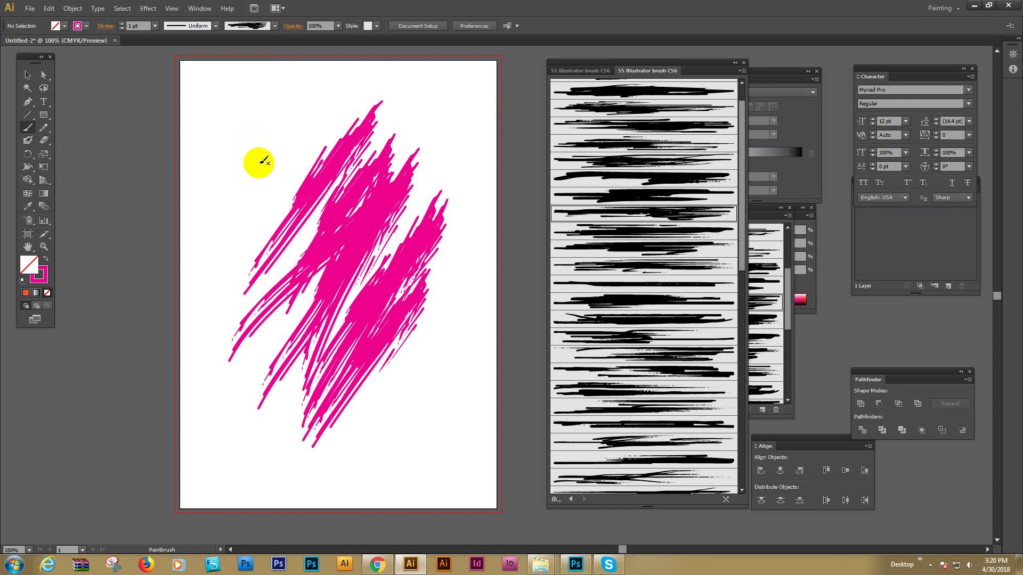
- Cross the magenta cluster with long Paintbrush strokes slanting from upper left to lower right
left_click_drag(259, 160, 368, 427)
left_click_drag(354, 387, 370, 429)
left_click_drag(294, 96, 382, 383)
left_click_drag(284, 74, 376, 392)
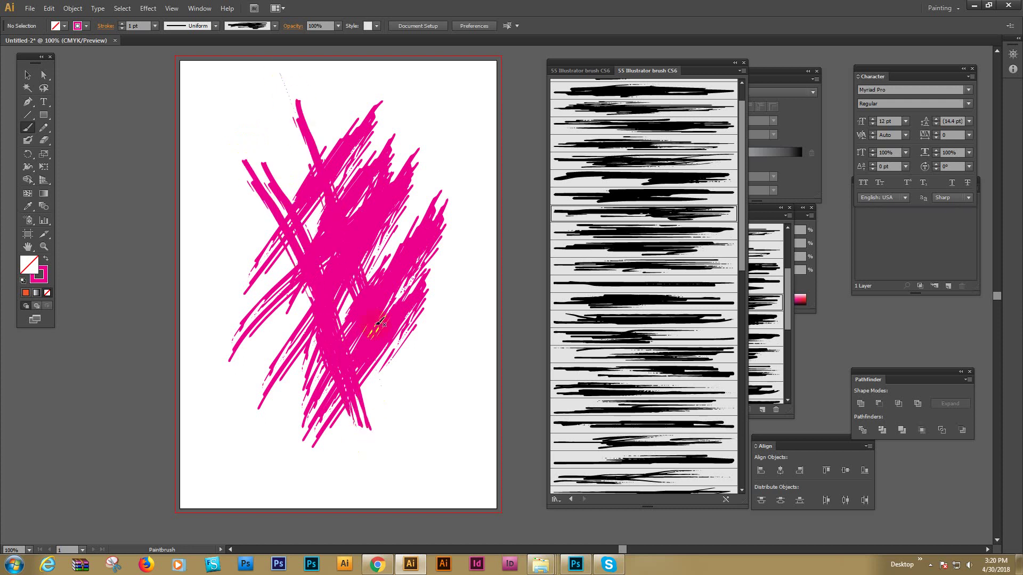
mouse_move(312, 89)
left_mouse_down()
mouse_move(393, 386)
mouse_move(429, 361)
left_mouse_up()
left_click_drag(364, 100, 453, 305)
left_click_drag(270, 132, 356, 336)
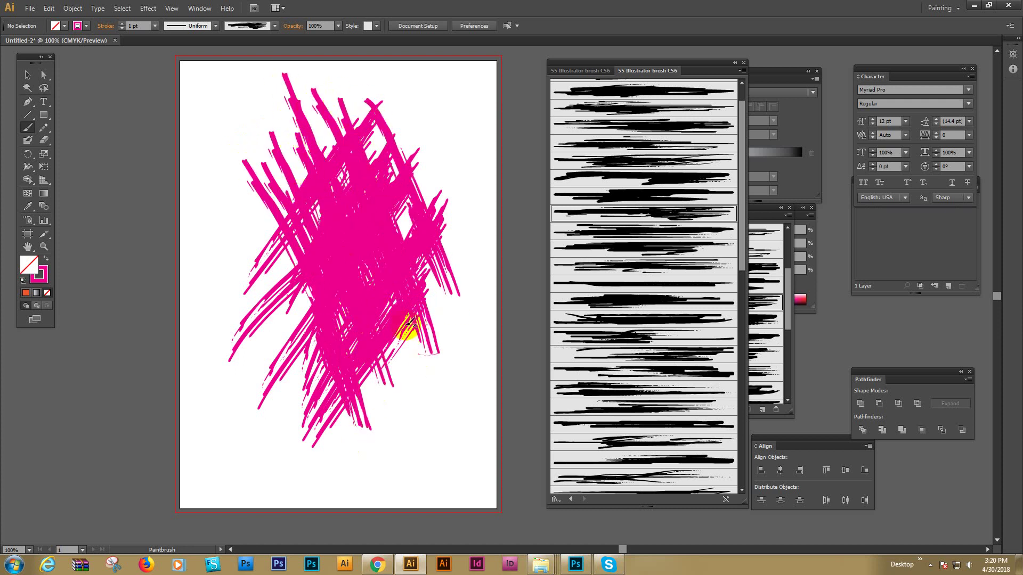
- Fill out the cluster's upper part, left side and lower right with more magenta Paintbrush strokes, switching to a thinner, ragged library brush
left_click_drag(248, 250, 362, 105)
mouse_move(237, 203)
left_mouse_down()
mouse_move(345, 108)
mouse_move(290, 171)
mouse_move(341, 124)
mouse_move(307, 195)
mouse_move(314, 145)
mouse_move(291, 163)
mouse_move(360, 122)
mouse_move(378, 91)
mouse_move(321, 209)
left_mouse_up()
left_click(645, 336)
mouse_move(403, 65)
left_mouse_down()
mouse_move(315, 154)
mouse_move(316, 178)
left_mouse_up()
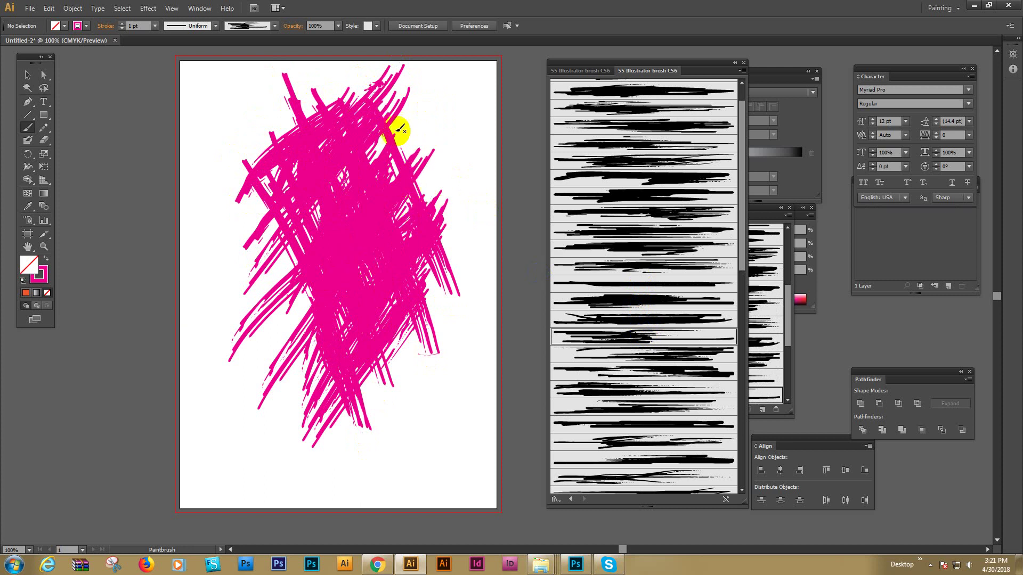
left_click_drag(247, 192, 265, 153)
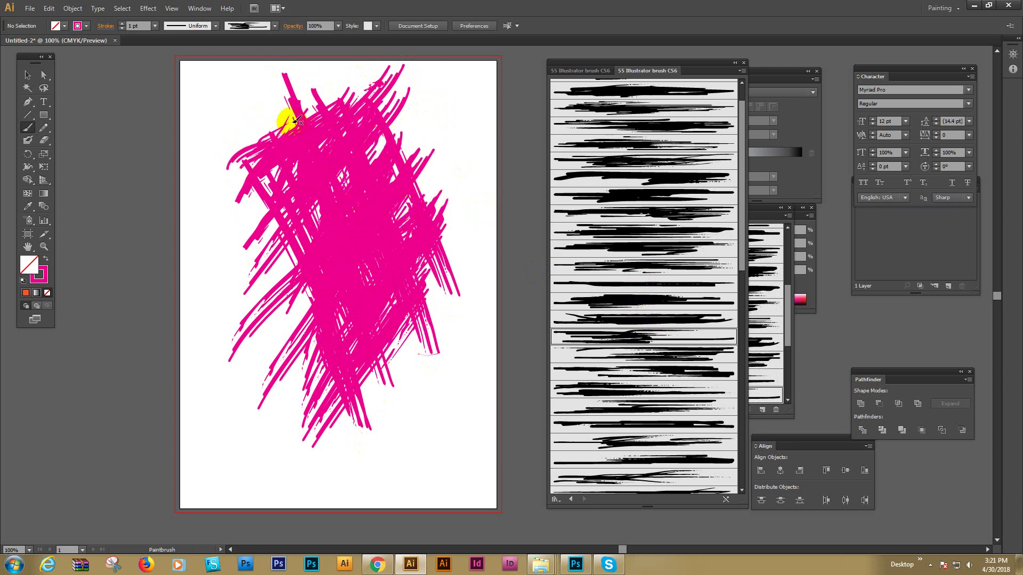
left_click_drag(270, 257, 265, 242)
mouse_move(303, 338)
left_mouse_down()
mouse_move(241, 271)
mouse_move(297, 398)
mouse_move(250, 312)
mouse_move(289, 395)
mouse_move(334, 433)
mouse_move(447, 263)
mouse_move(375, 387)
mouse_move(400, 356)
mouse_move(382, 412)
mouse_move(431, 316)
mouse_move(405, 405)
mouse_move(447, 341)
left_mouse_up()
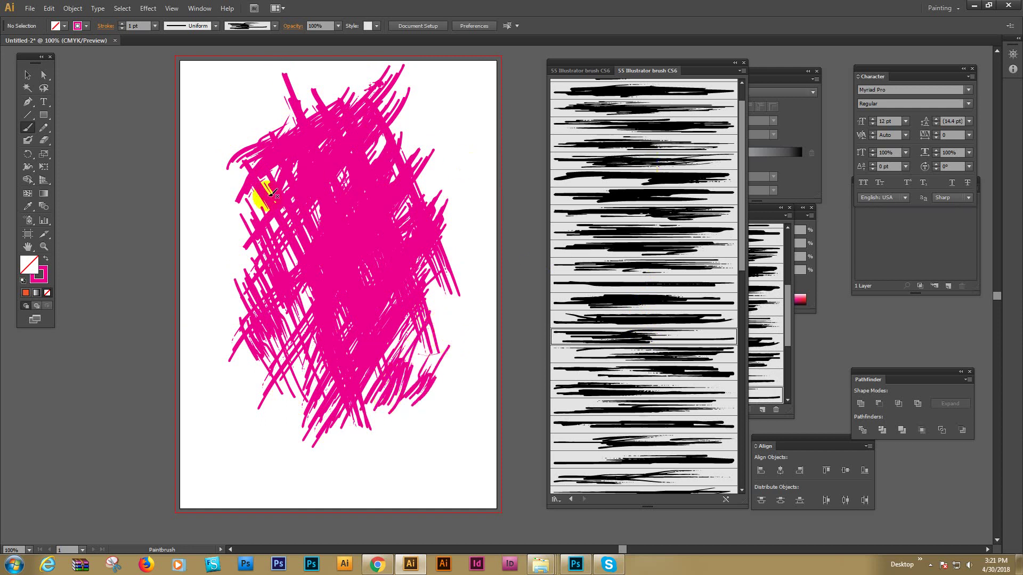
- Select all the magenta strokes on the page, copy them and switch to Photoshop
left_click(46, 78)
mouse_move(227, 66)
left_mouse_down()
mouse_move(456, 358)
mouse_move(486, 445)
mouse_move(488, 437)
left_mouse_up()
key("v")
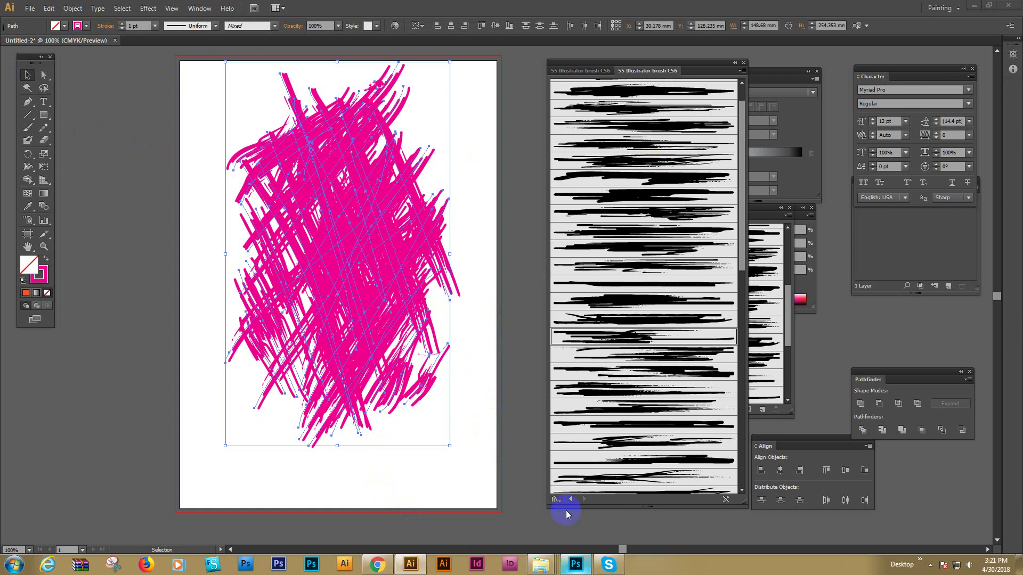
key("alt+Tab")
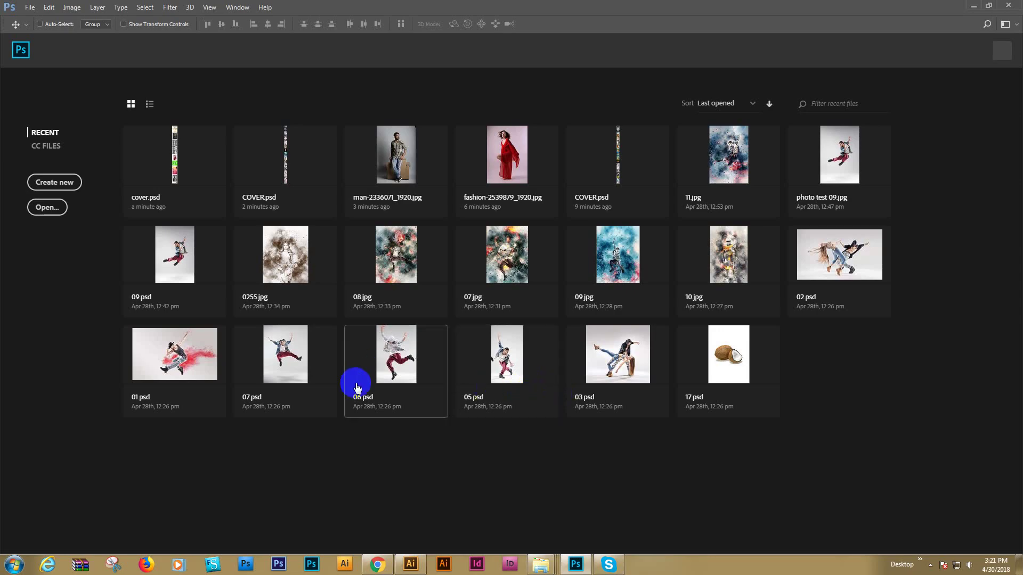
- Create a 442 x 725 px CMYK document at 72 ppi and paste the strokes as a Smart Object, scaled down slightly about their centre
key("ctrl+n")
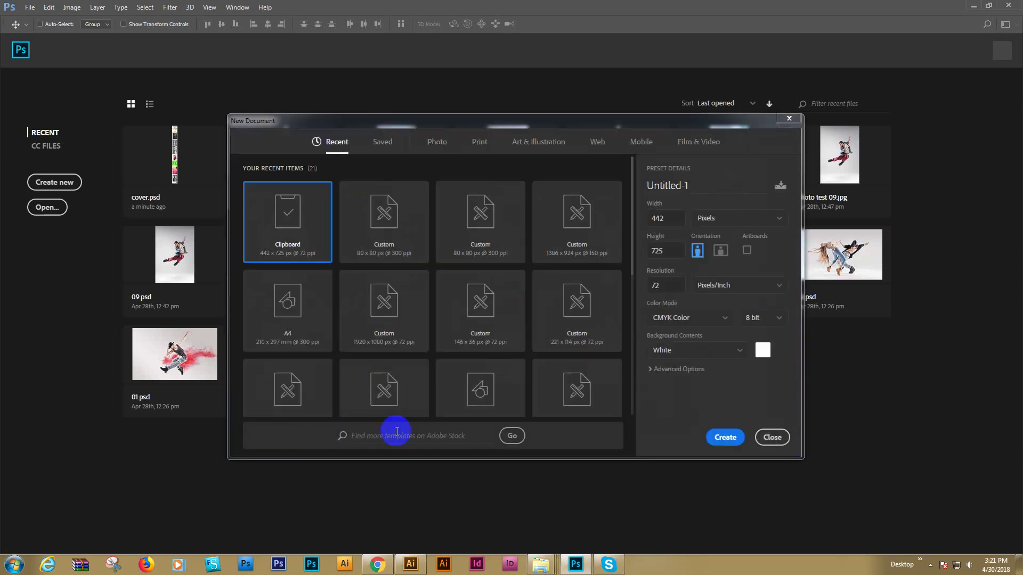
key("ctrl+v")
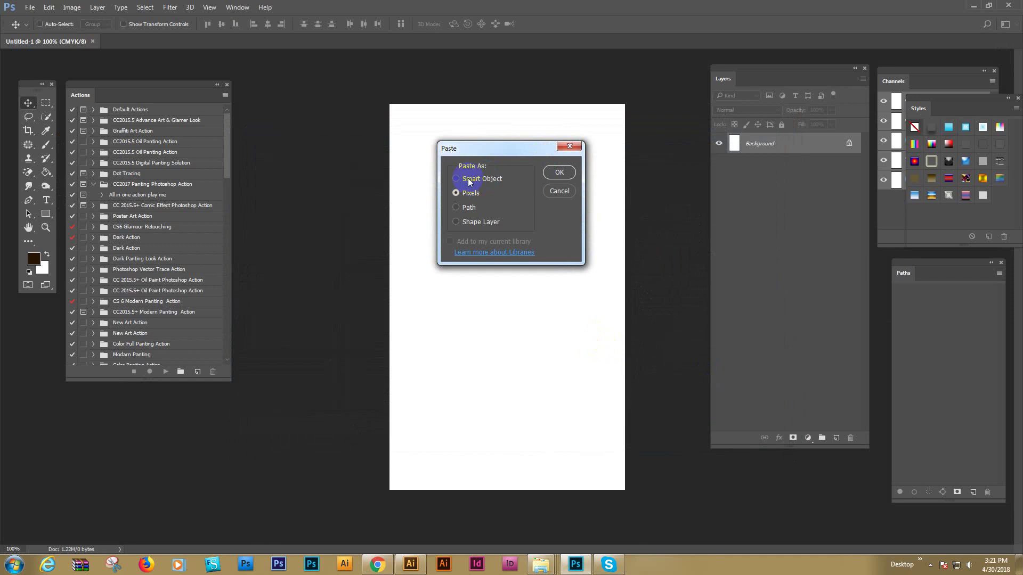
left_click(575, 173)
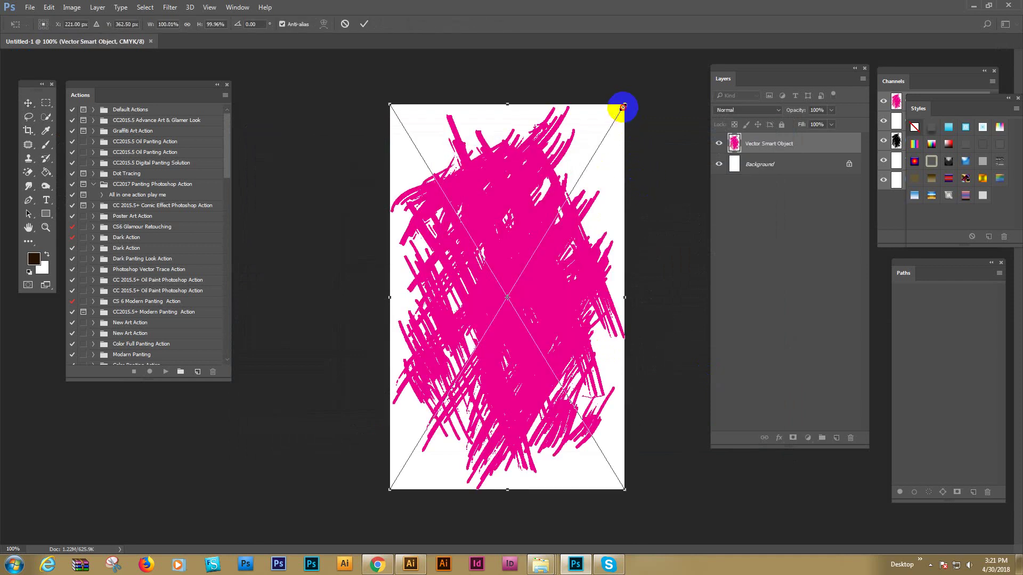
left_click_drag(620, 108, 601, 133)
key("Return")
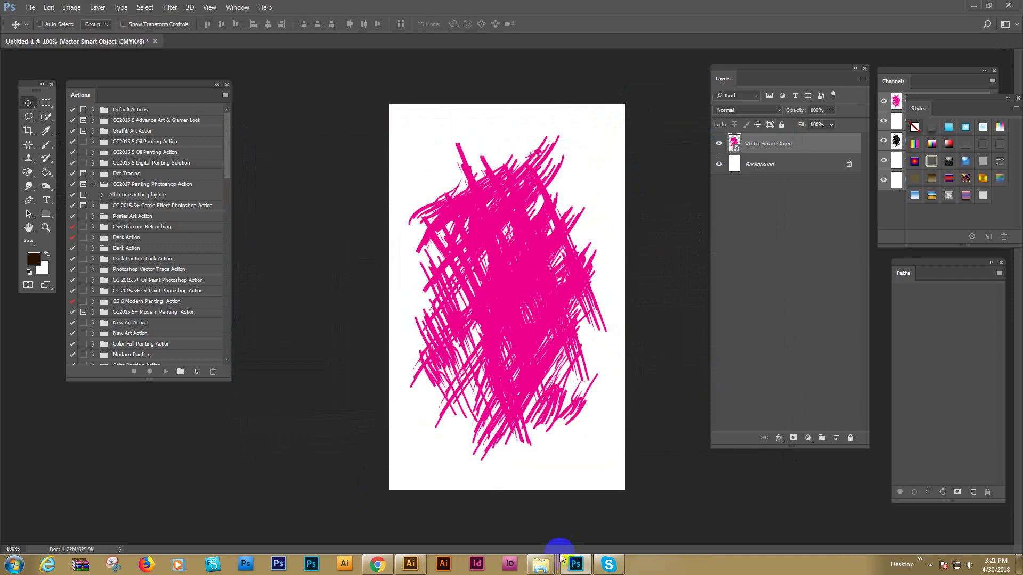
- Open fashion-2539879_1920.jpg from the pix bay folder in Photoshop and copy the whole photo into the strokes document as a new layer
left_click(557, 561)
left_click(497, 507)
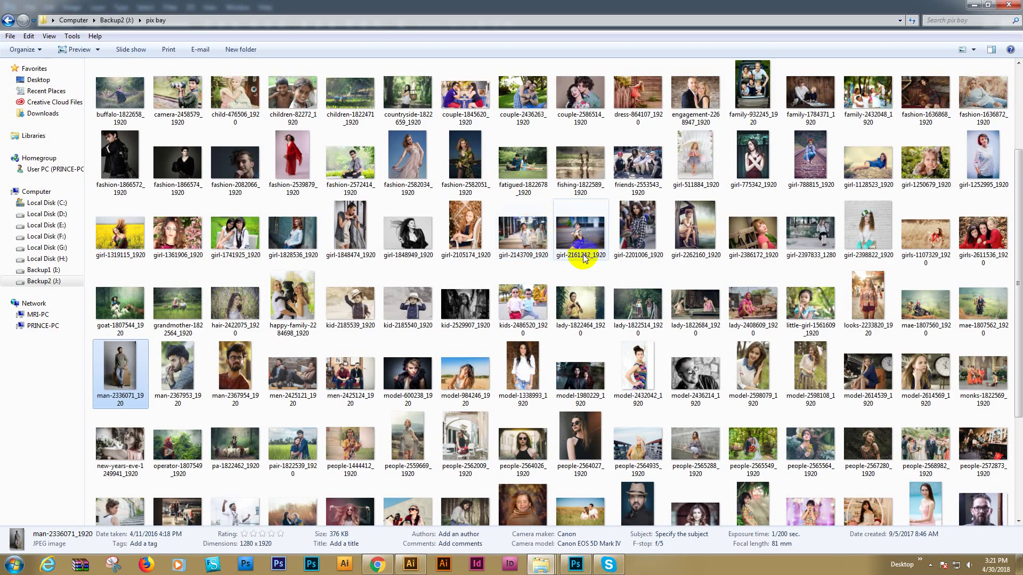
left_click_drag(292, 156, 621, 5)
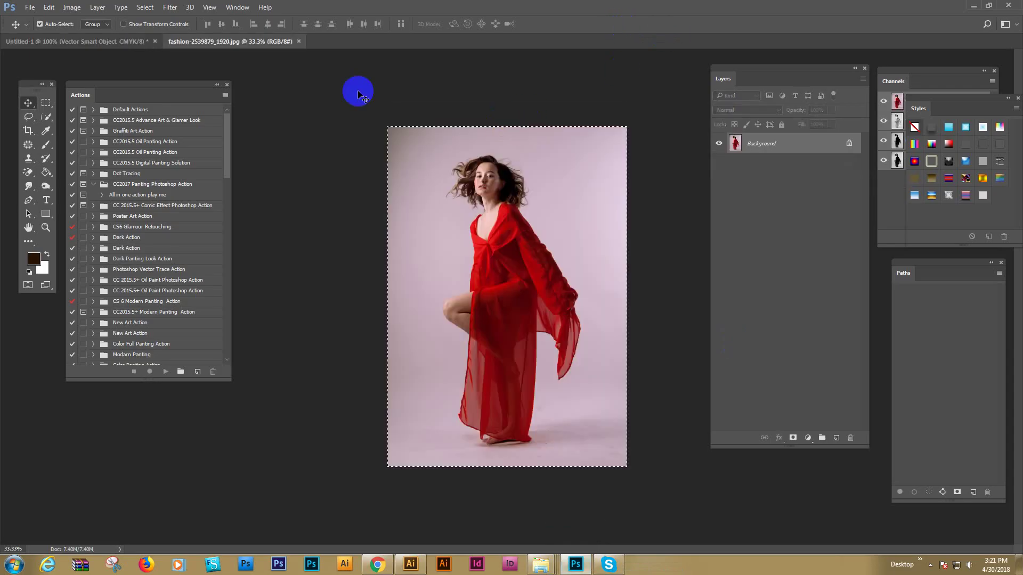
left_click(123, 42)
left_click_drag(571, 295, 572, 294)
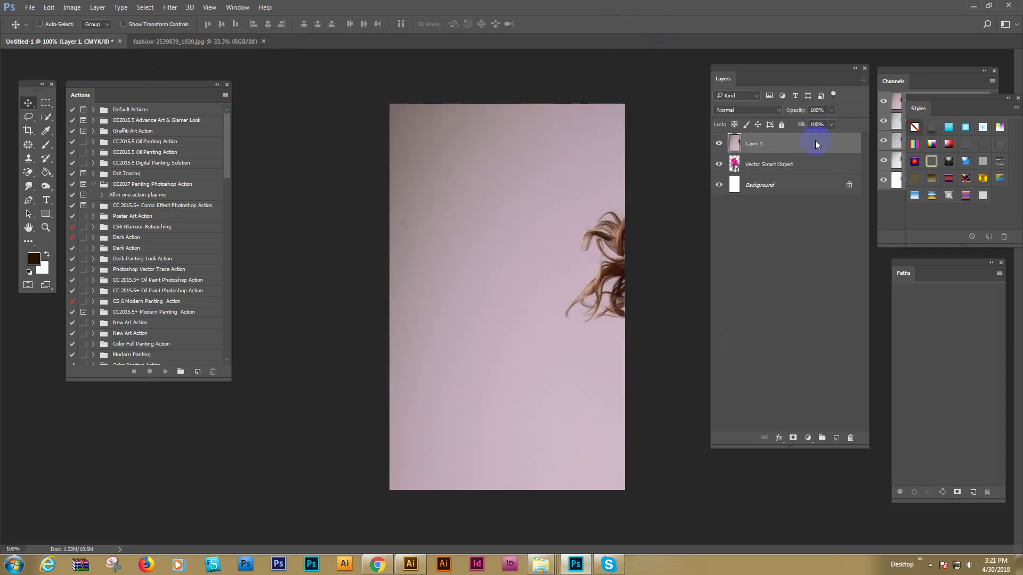
- Clip the photo layer to the strokes Smart Object and move it so the woman's face and shoulders fill the strokes
right_click(816, 144)
left_click(880, 265)
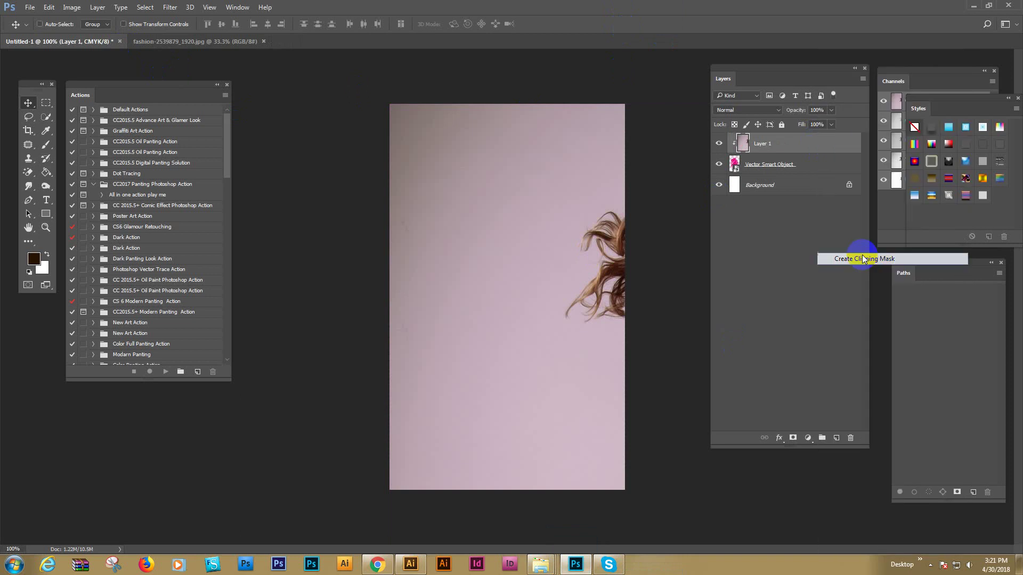
mouse_move(541, 240)
left_mouse_down()
mouse_move(450, 235)
mouse_move(539, 276)
mouse_move(575, 276)
left_mouse_up()
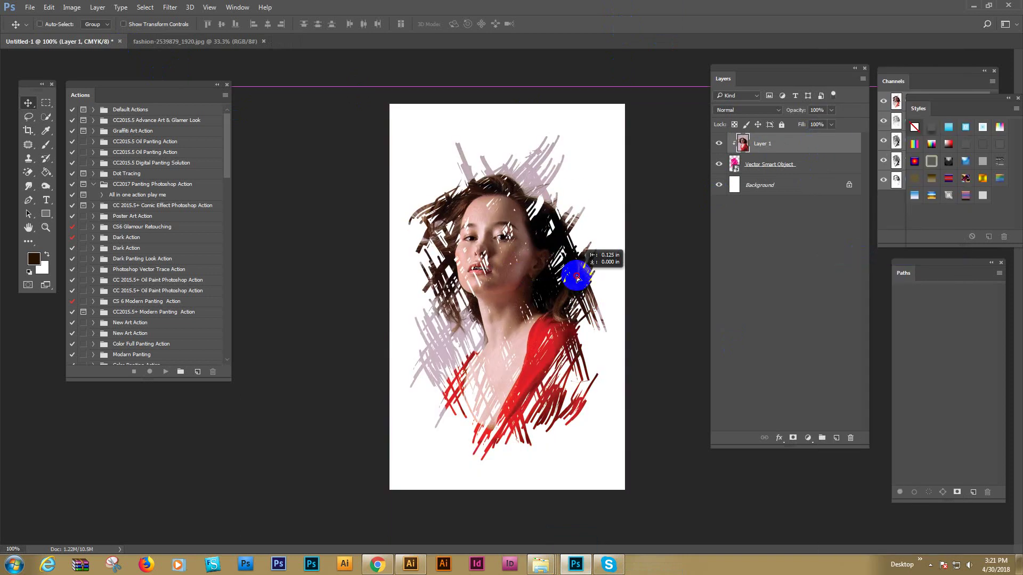
- Inspect the clipped portrait up close and compare it with the bare strokes by hiding and showing the photo layer
left_click(812, 186)
key("ctrl+plus")
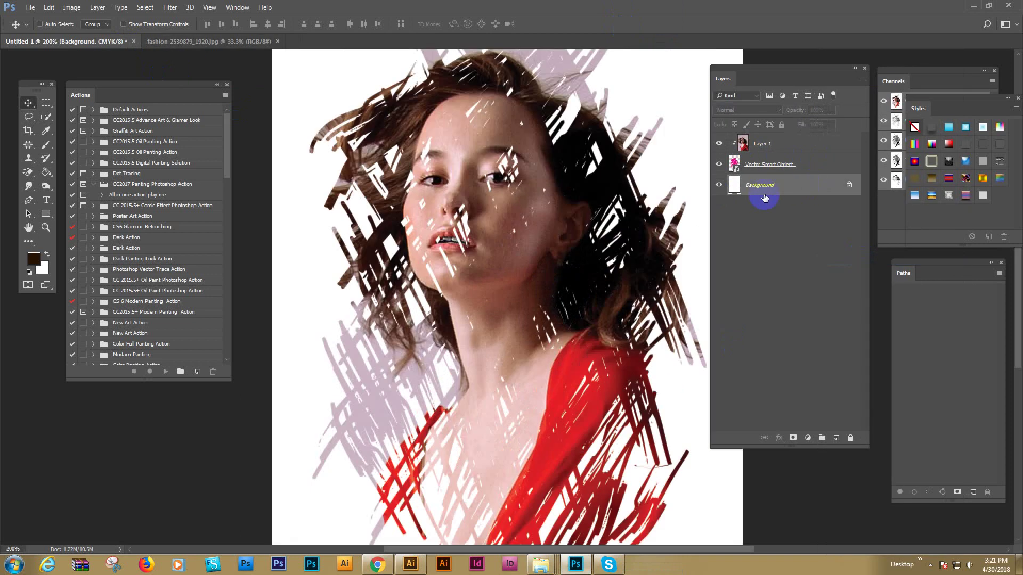
key("ctrl+minus")
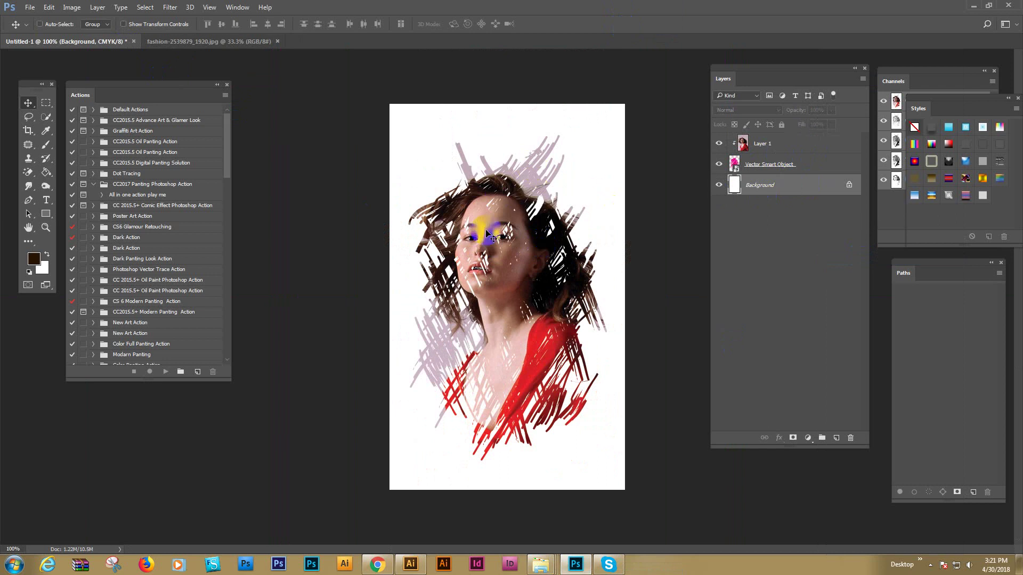
left_click(768, 161)
left_click(751, 143)
left_click(719, 143)
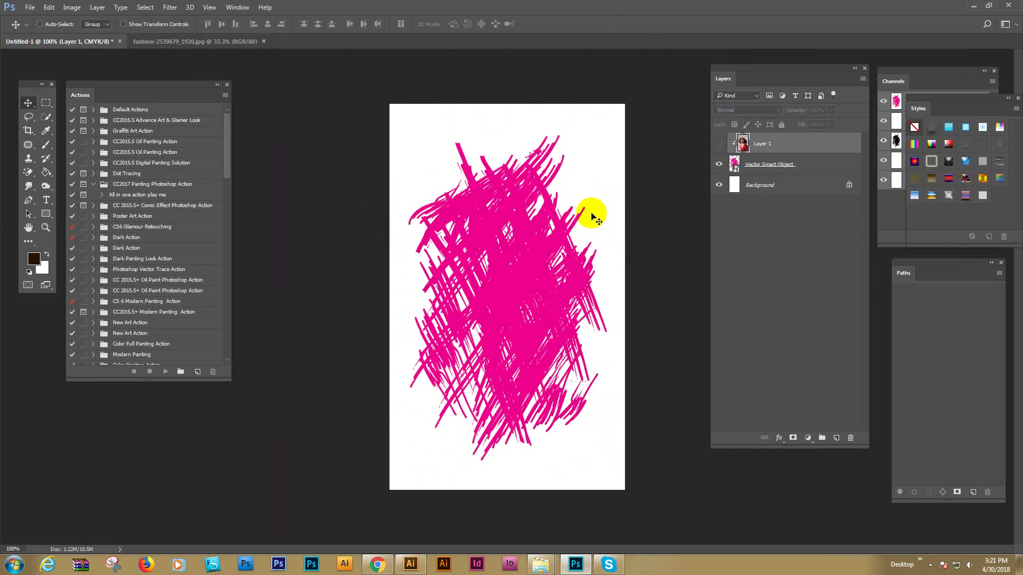
left_click(719, 144)
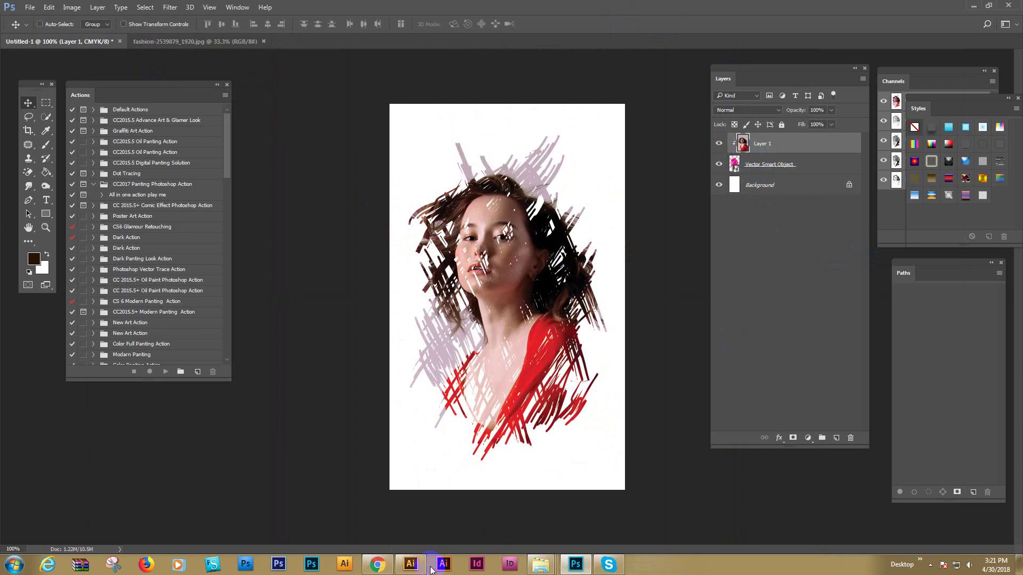
- Switch back to Illustrator, reselect all the magenta strokes and try several brushes from the middle of the 55 Illustrator brush CS6 library
left_click(411, 563)
left_click(493, 331)
scroll(200, 114, "up", 1)
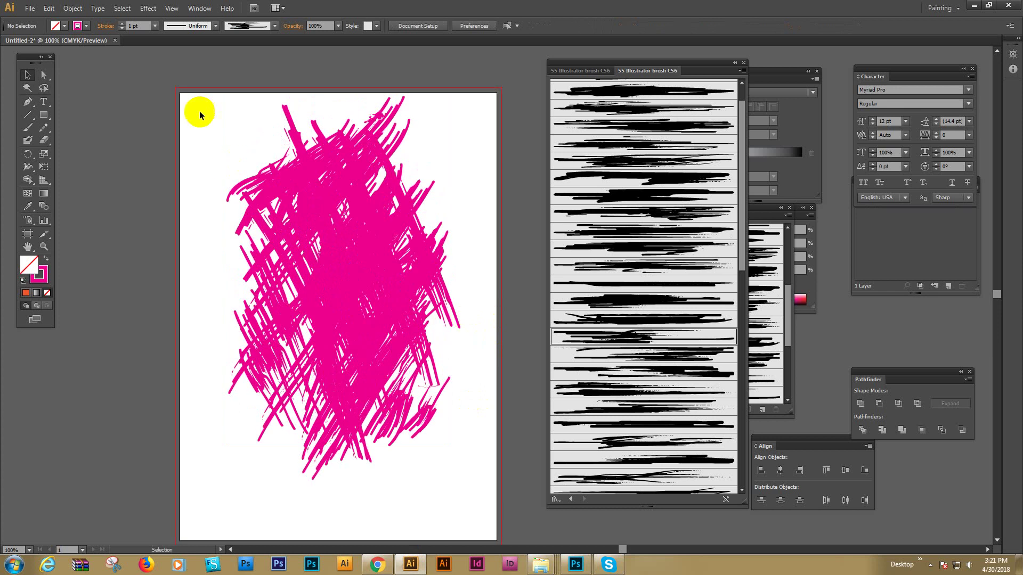
left_click_drag(510, 452, 519, 457)
left_click(614, 302)
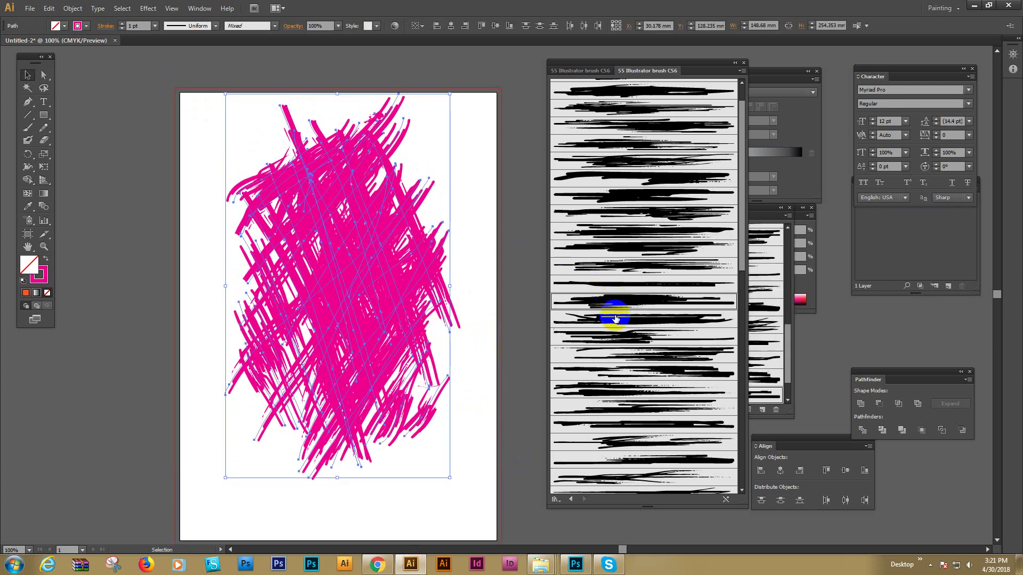
left_click(613, 319)
left_click(612, 356)
left_click(613, 409)
left_click(615, 426)
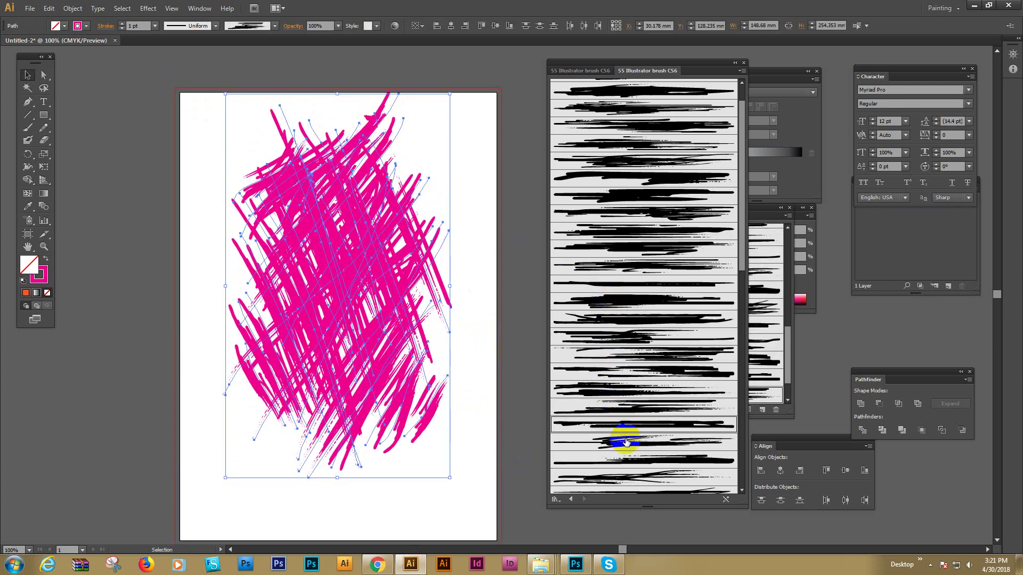
- Try brushes from further down the library on the selected strokes, ending with an open, multi-lined one
scroll(630, 448, "down", 1)
scroll(636, 403, "down", 2)
left_click(647, 411)
left_click(650, 426)
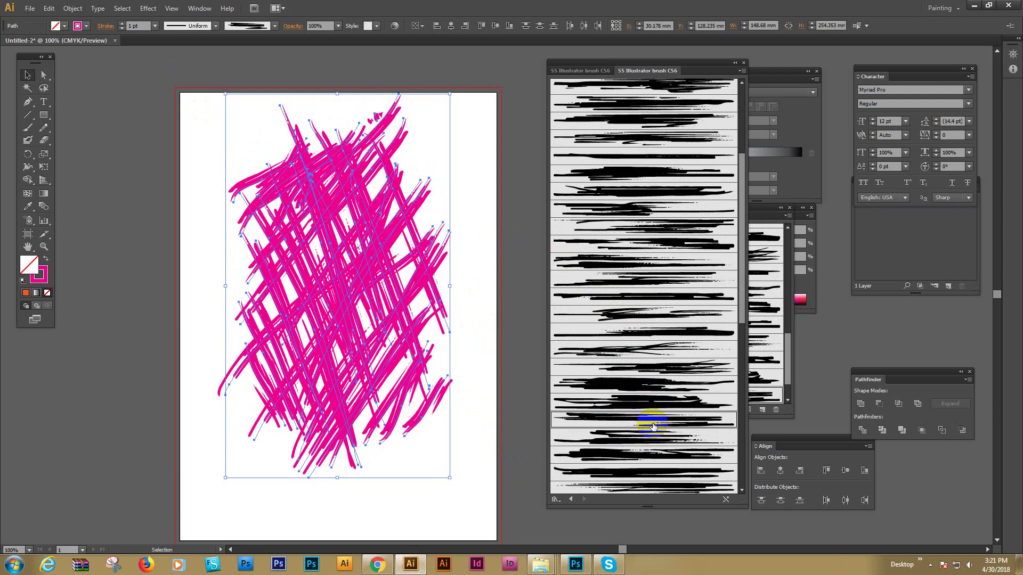
left_click(652, 446)
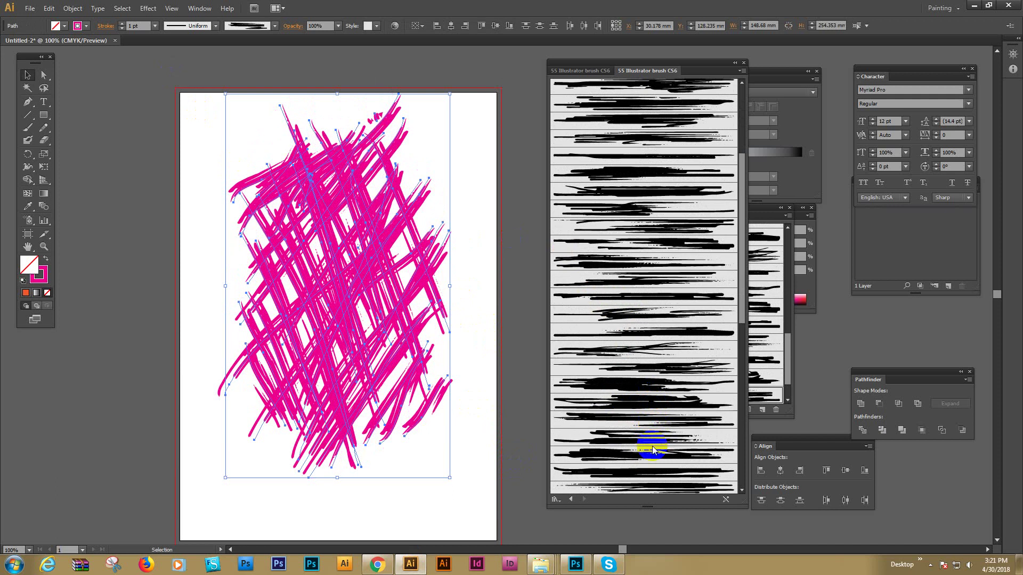
- Select the whole cluster of magenta strokes and delete it, leaving the page empty
left_click(514, 207)
left_click_drag(438, 182, 451, 138)
left_click_drag(201, 75, 469, 424)
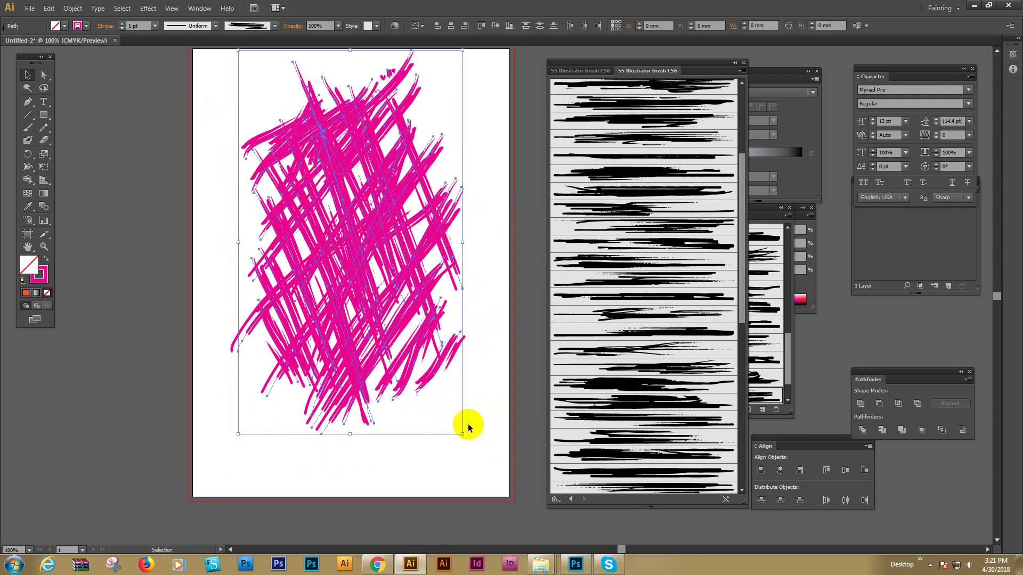
key("Delete")
left_click_drag(409, 256, 442, 327)
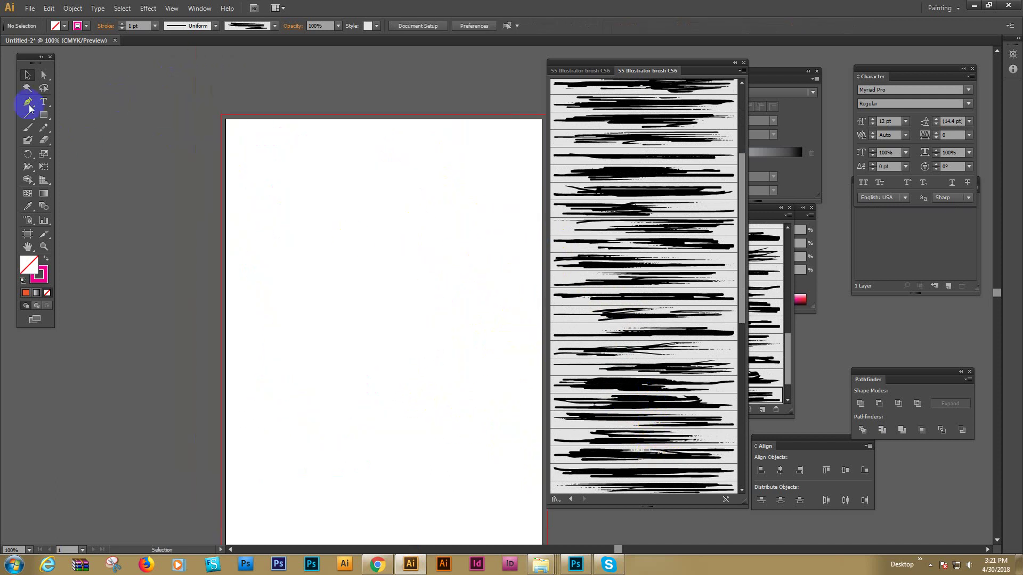
- Paint a large magenta letter A with the Paintbrush in the page's upper left area
left_click(28, 128)
key("ctrl+plus")
left_click_drag(357, 248, 375, 294)
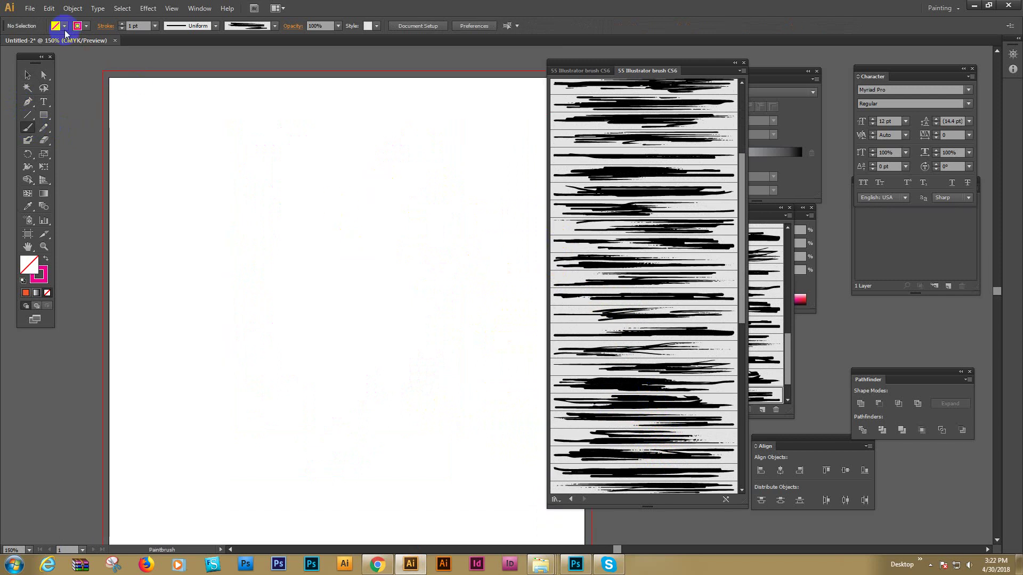
mouse_move(157, 285)
left_mouse_down()
mouse_move(228, 146)
mouse_move(254, 308)
left_mouse_up()
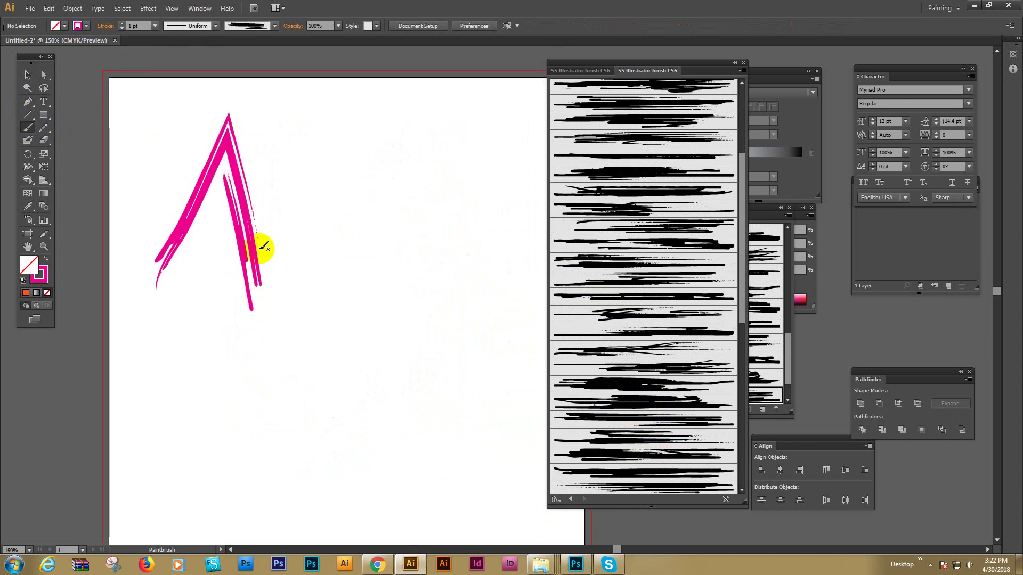
left_click_drag(173, 230, 282, 204)
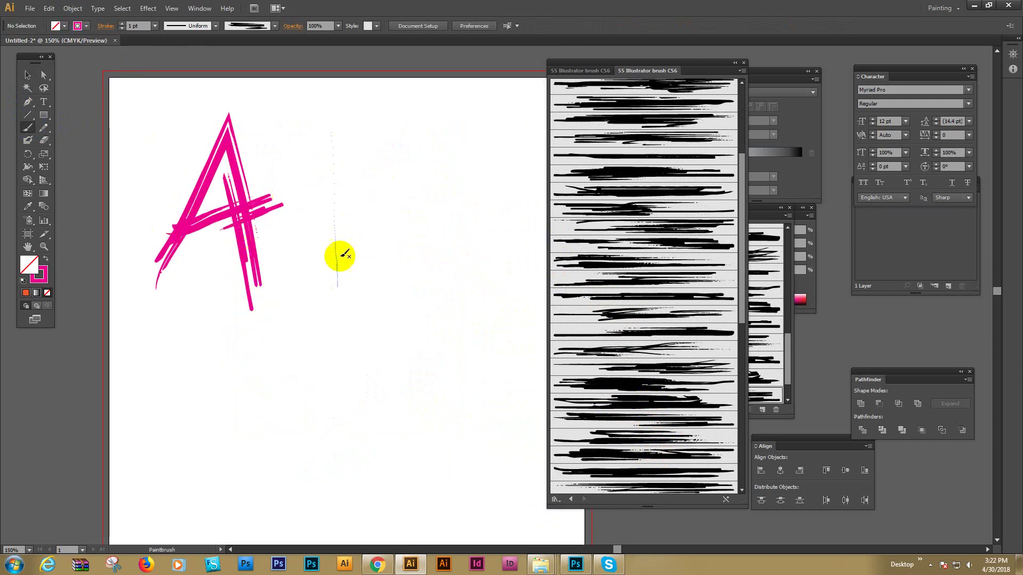
- Paint a magenta letter B beside the A, with a vertical stem and two curved bowls
left_click_drag(339, 256, 339, 251)
mouse_move(315, 166)
left_mouse_down()
mouse_move(350, 191)
mouse_move(319, 204)
left_mouse_up()
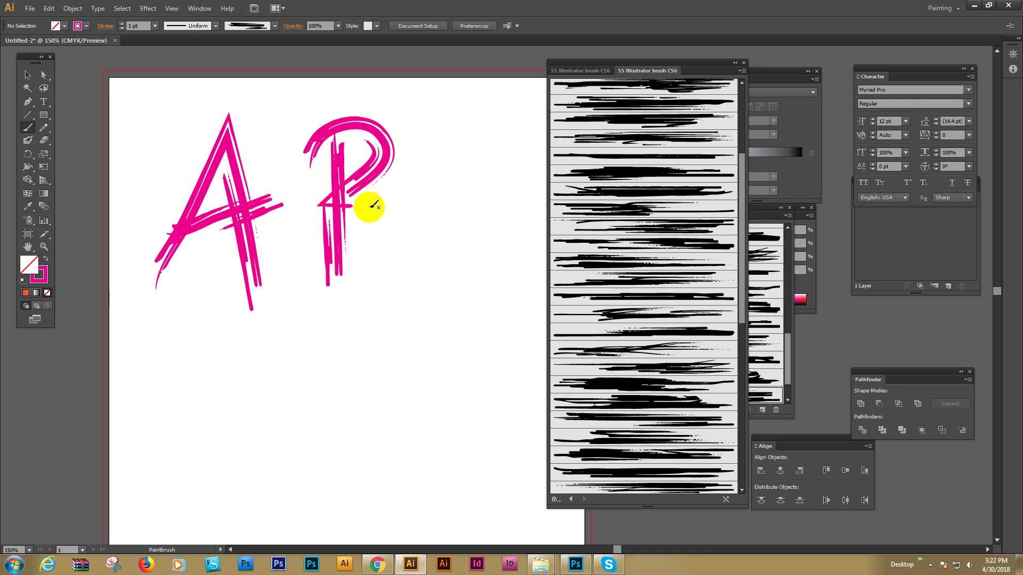
left_click_drag(362, 270, 313, 277)
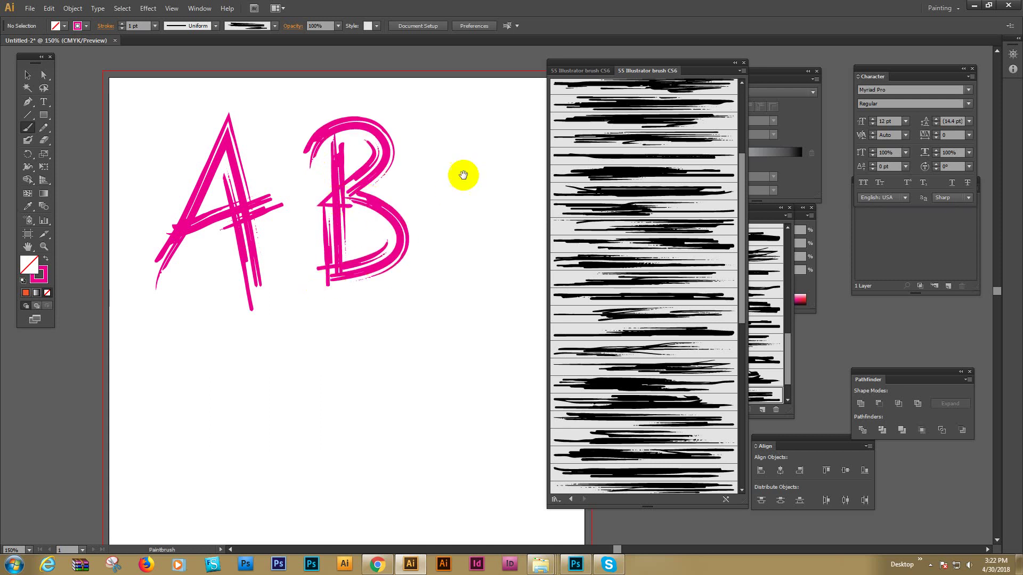
mouse_move(463, 175)
left_mouse_down()
mouse_move(418, 188)
mouse_move(432, 269)
mouse_move(458, 245)
left_mouse_up()
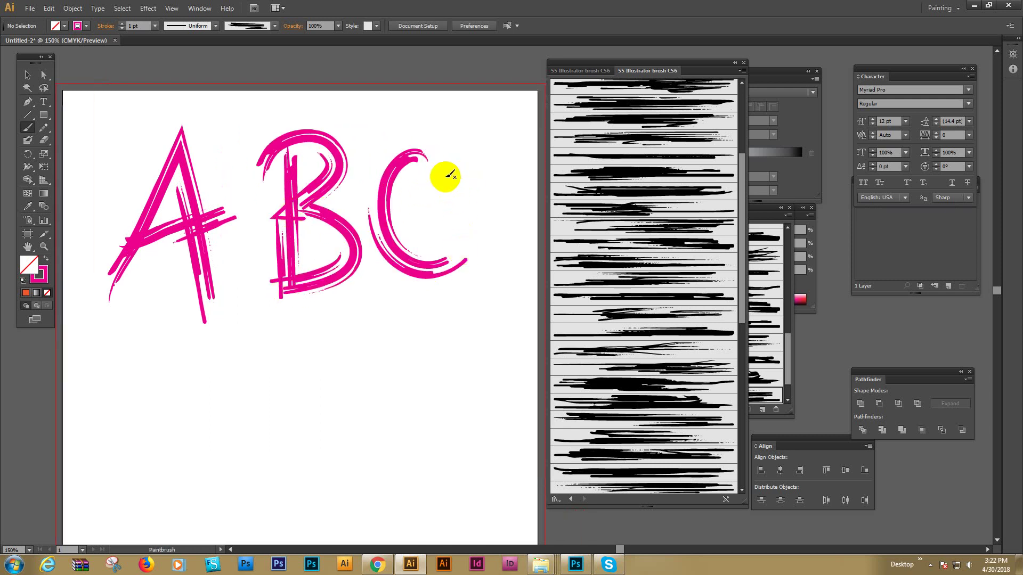
key("ctrl+z")
mouse_move(452, 175)
left_mouse_down()
mouse_move(412, 235)
mouse_move(464, 217)
left_mouse_up()
key("ctrl+z")
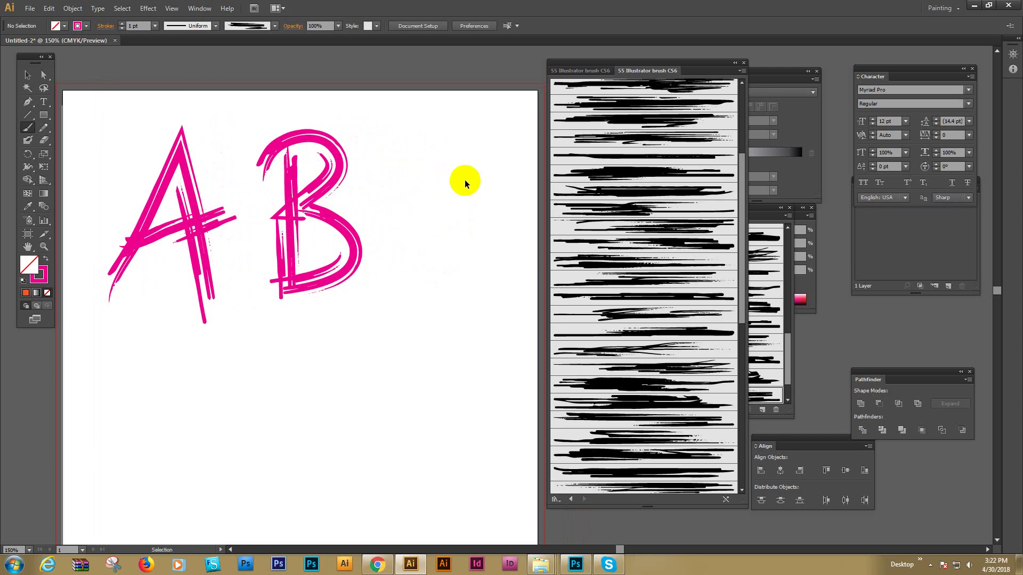
- Paint a magenta letter C to the right of the B in one curved Paintbrush stroke
mouse_move(459, 168)
left_mouse_down()
mouse_move(384, 197)
mouse_move(462, 257)
left_mouse_up()
left_click_drag(261, 362, 288, 309)
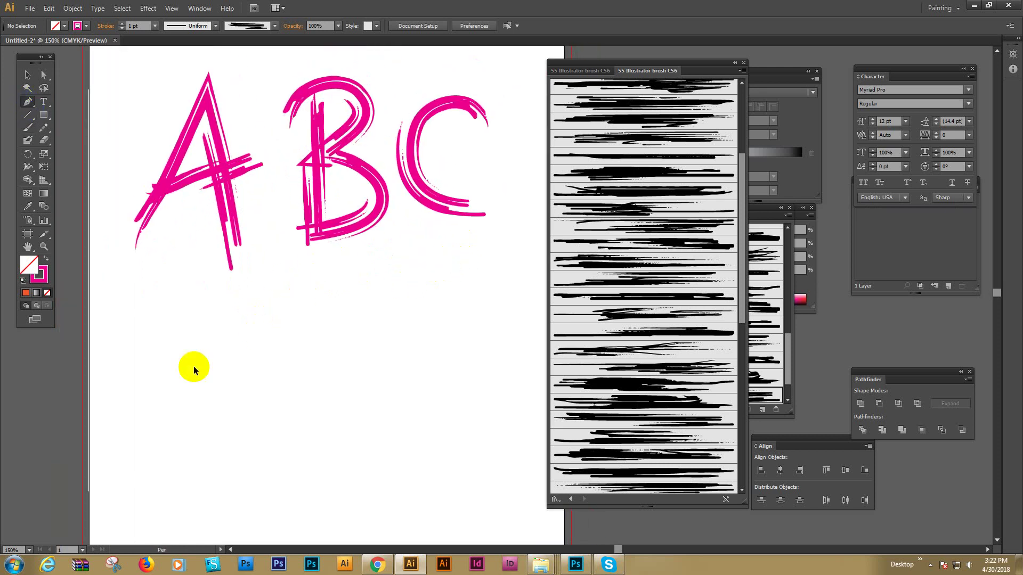
- Draw a short, nearly vertical path below the letter A with the Pen tool and apply a ragged library brush to it
scroll(159, 338, "down", 2)
scroll(160, 338, "right", 1)
left_click(141, 281)
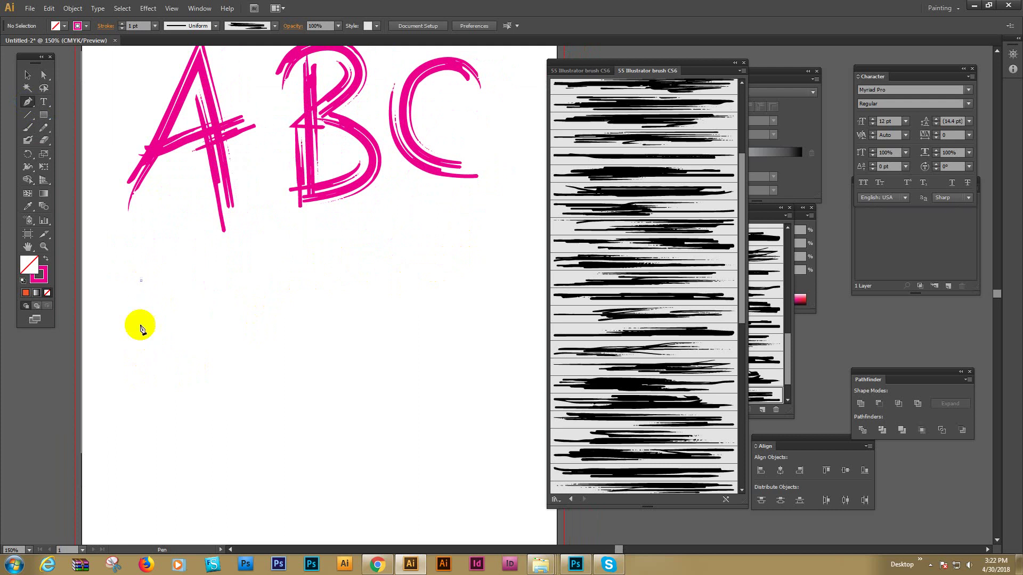
left_click_drag(137, 412, 132, 426)
key("v")
left_click(650, 311)
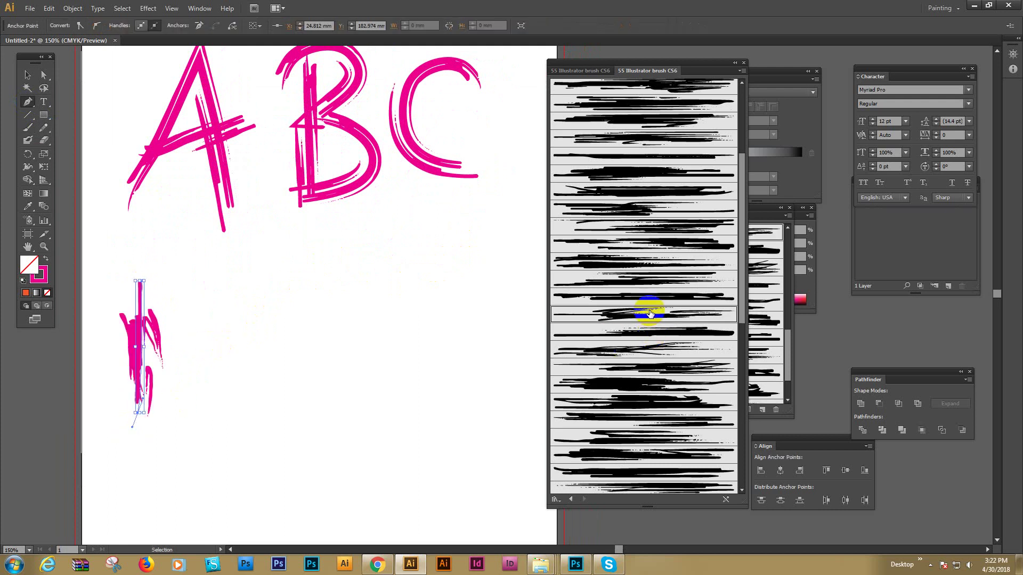
- Apply a thinner library brush to the stem, then draw the curved bowl of a letter D with the Pen tool and brush it
left_click(655, 332)
key("p")
left_click_drag(120, 282, 176, 262)
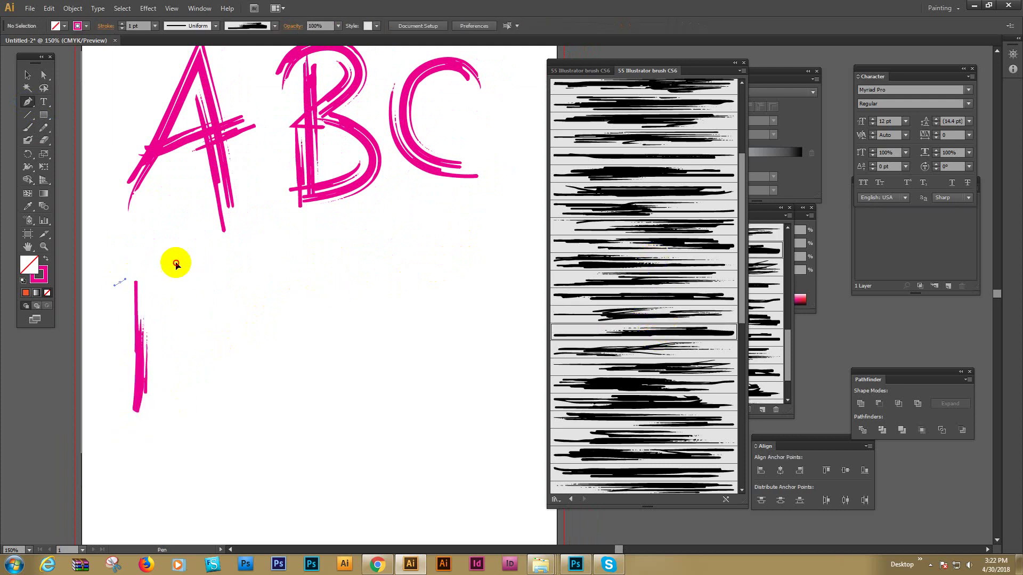
mouse_move(136, 436)
left_mouse_down()
mouse_move(11, 450)
mouse_move(18, 482)
left_mouse_up()
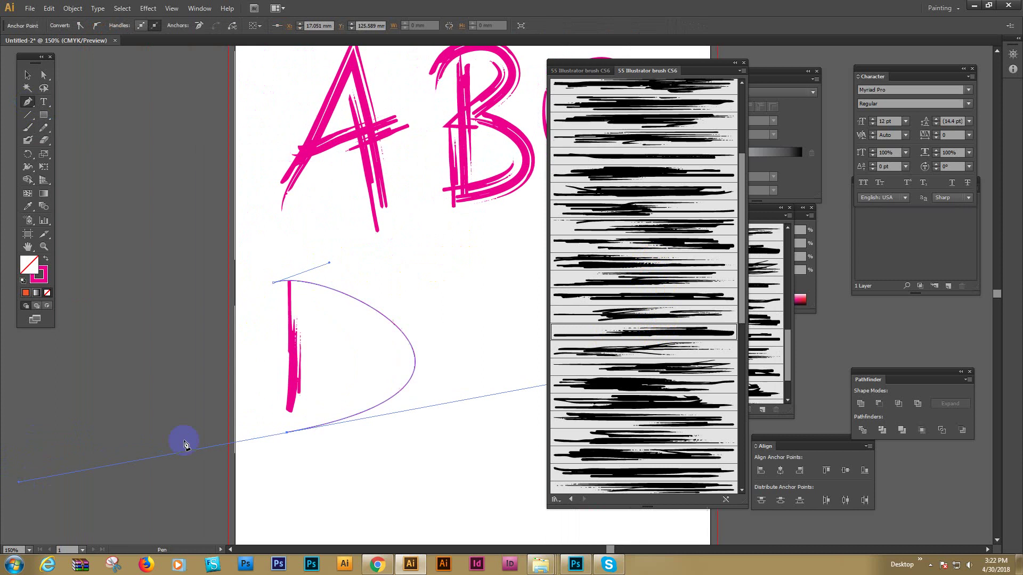
left_click(690, 263)
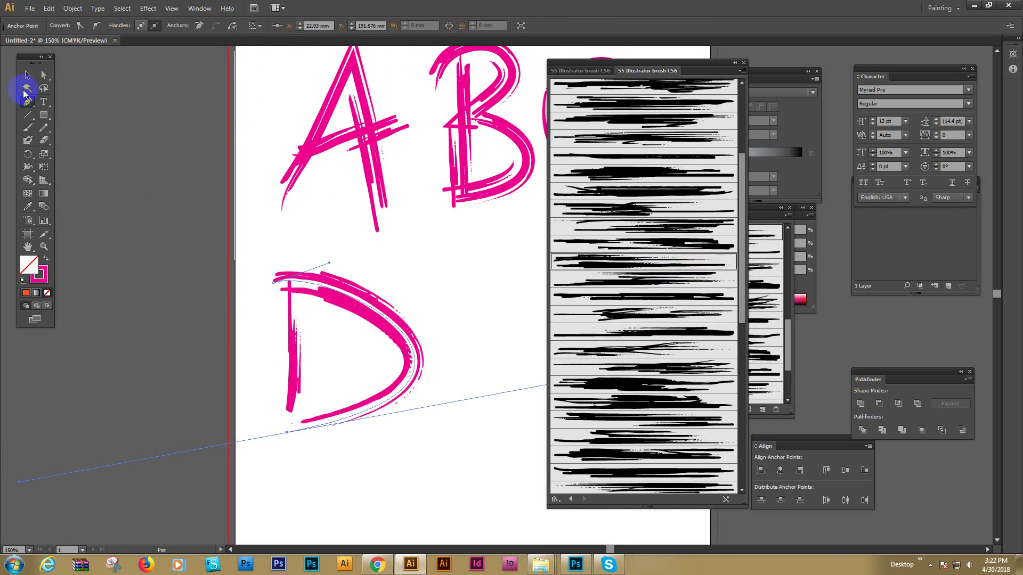
- Select the magenta letters A, B, C and D together and delete them from the page
left_click(27, 75)
left_click_drag(458, 260, 391, 256)
left_click(400, 304)
left_click_drag(433, 302, 133, 397)
left_click(351, 280)
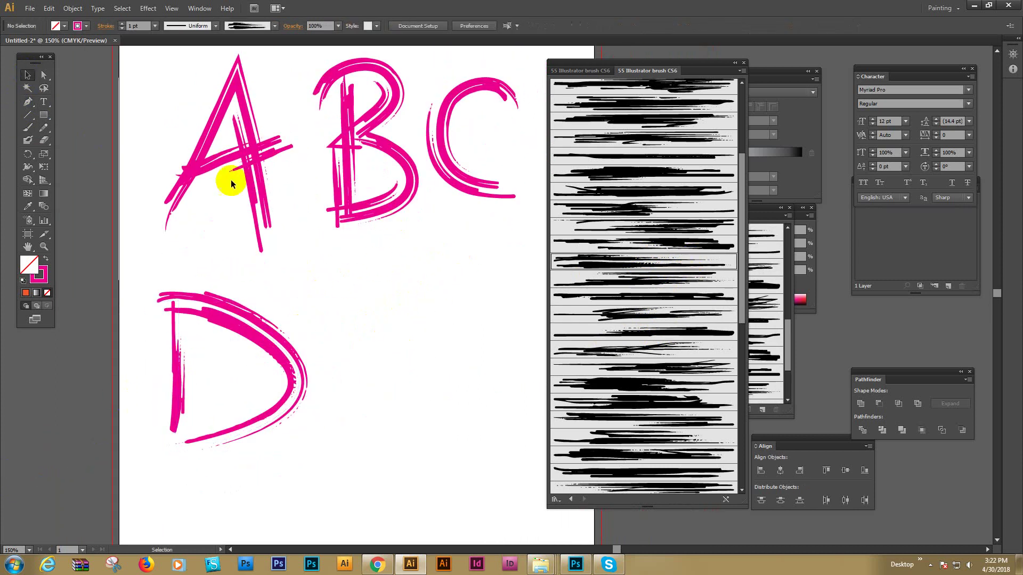
left_click_drag(232, 180, 548, 434)
key("Delete")
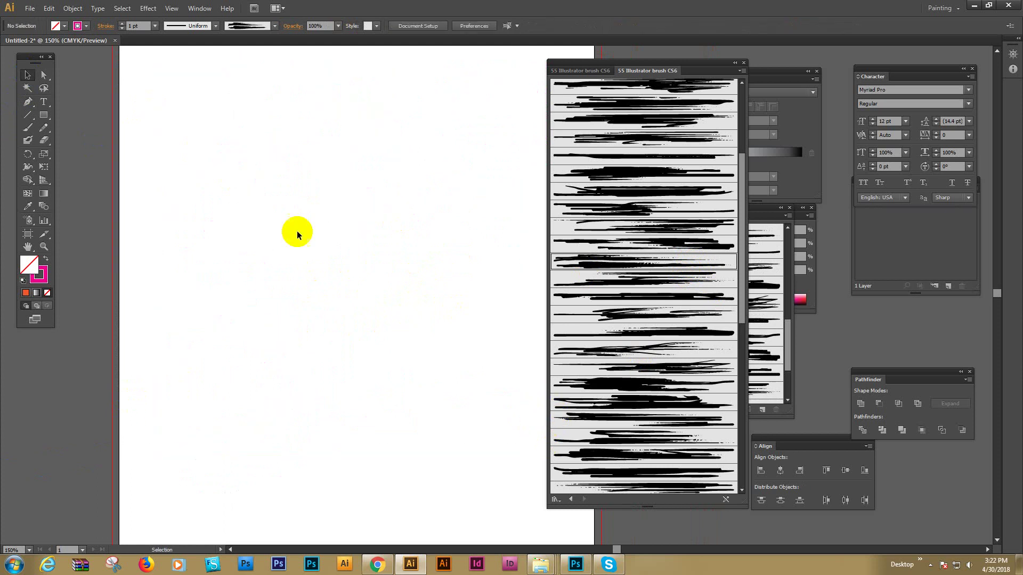
- Draw a long winding path with smooth curves down the empty page with the Pen tool, ending in a short upward hook
left_click(36, 105)
left_click_drag(267, 151, 219, 221)
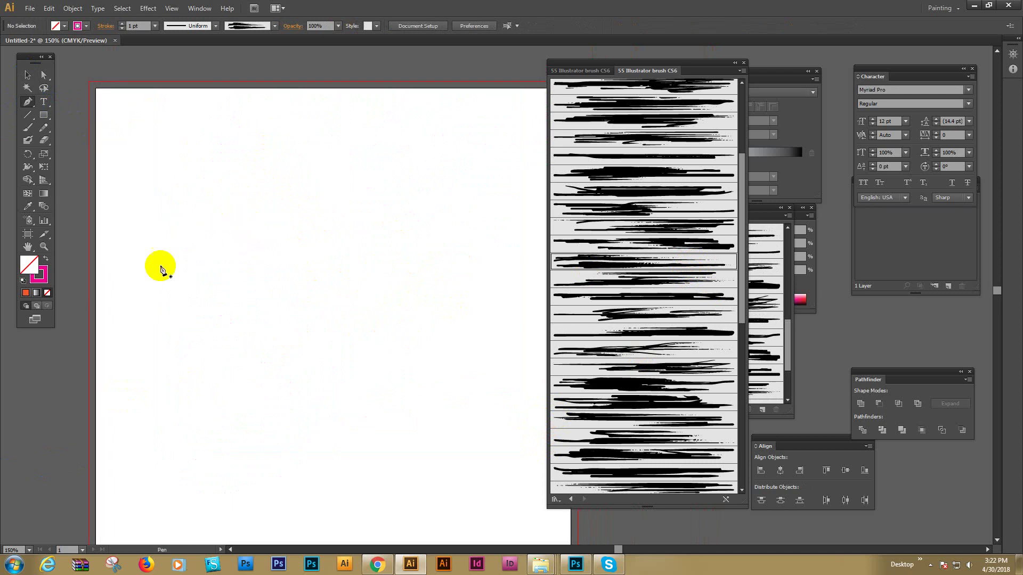
left_click_drag(160, 267, 194, 244)
left_click_drag(396, 185, 264, 318)
left_click_drag(256, 372, 407, 357)
left_click_drag(293, 481, 309, 297)
left_click_drag(428, 300, 413, 516)
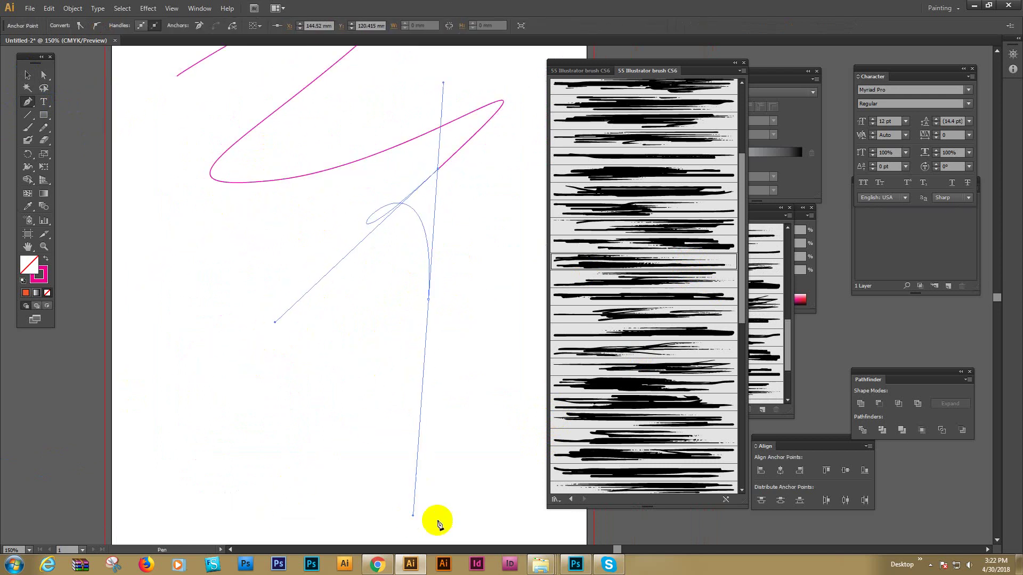
left_click_drag(485, 418, 491, 379)
- Try several brushes from the 55 Illustrator brush CS6 library on the winding path, ending with a thick, dense stroke
left_click(671, 294)
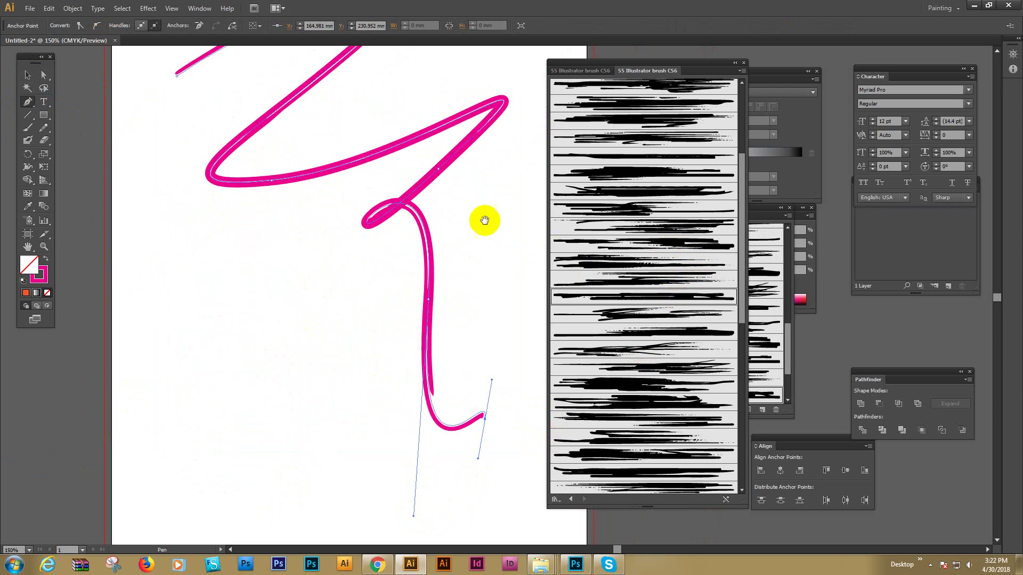
left_click_drag(484, 221, 467, 301)
left_click(642, 263)
left_click(641, 215)
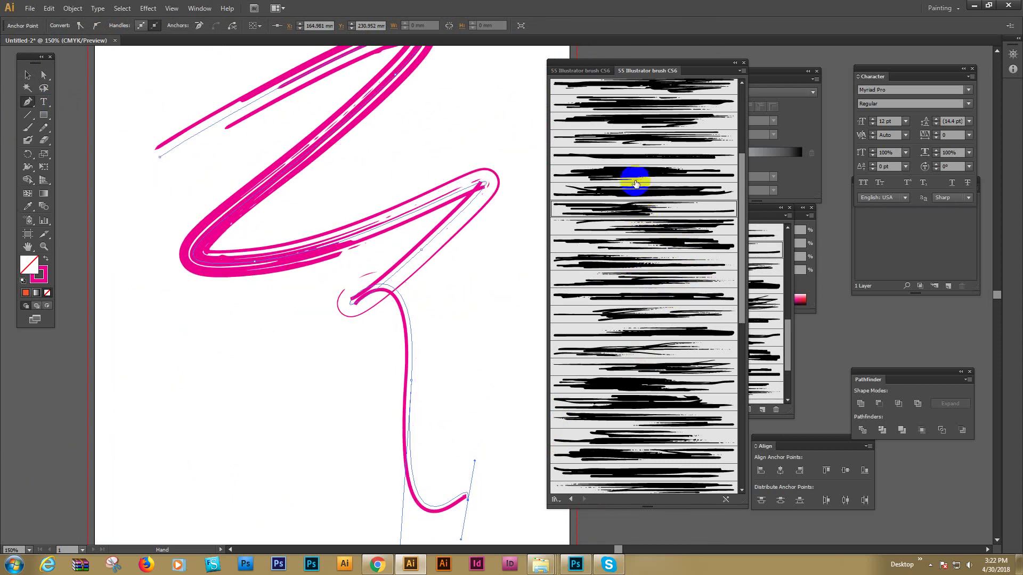
left_click(635, 178)
left_click_drag(417, 239, 409, 302)
left_click(662, 143)
left_click(650, 120)
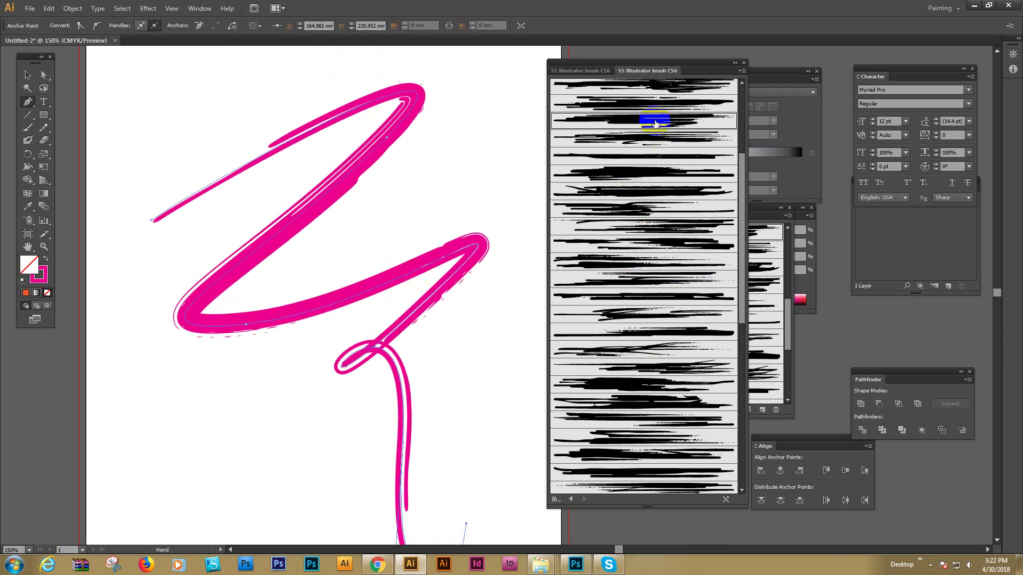
- Deselect the winding path to view its brushed look, then select it again and delete it
left_click(32, 79)
left_click(258, 77)
left_click_drag(277, 120, 294, 153)
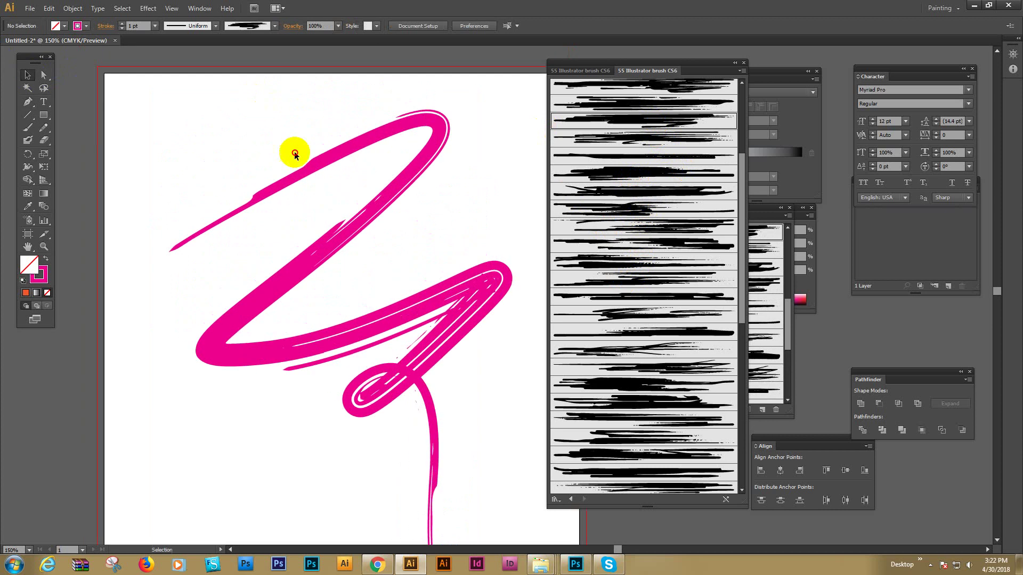
left_click(418, 291)
key("Delete")
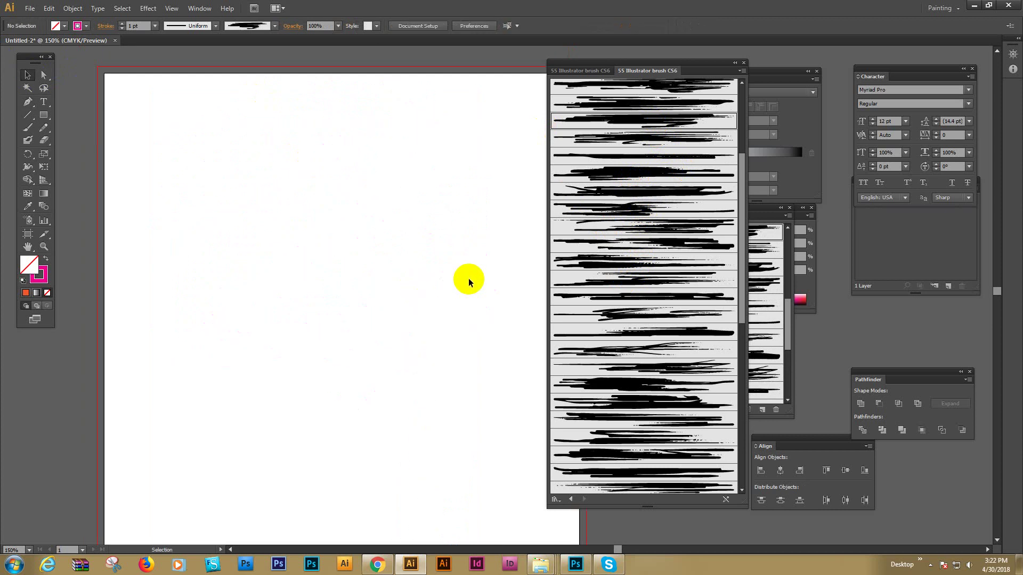
left_click_drag(453, 239, 443, 229)
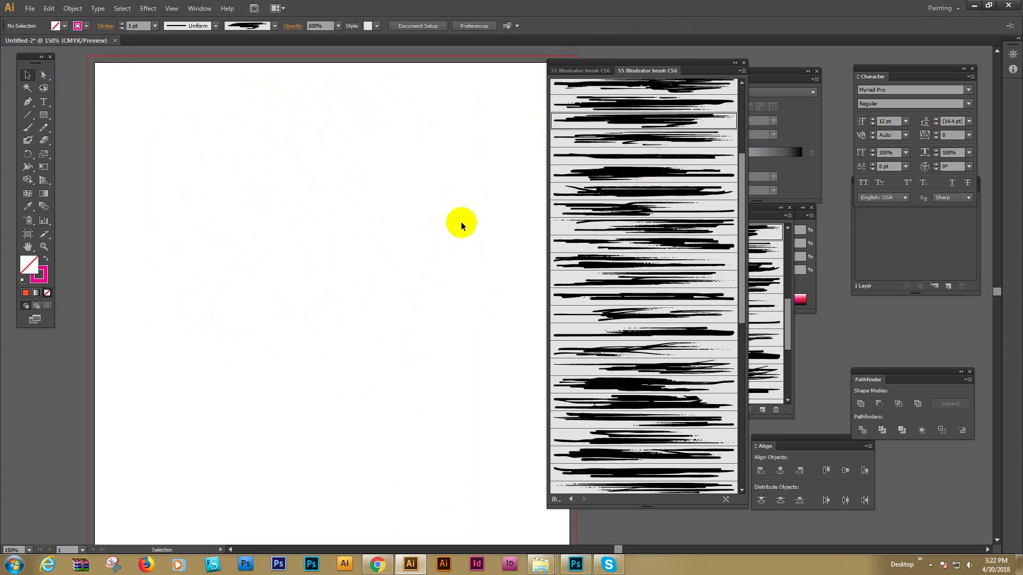